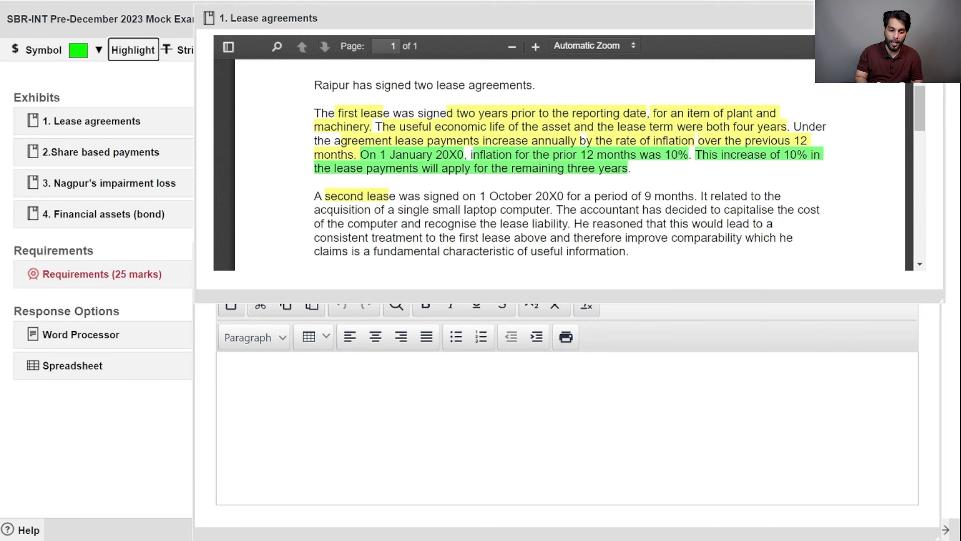
Review the 25-mark requirements, close them, and reread the first lease paragraph in the Lease agreements exhibit
{"action": "left_click", "coordinate": [102, 274]}
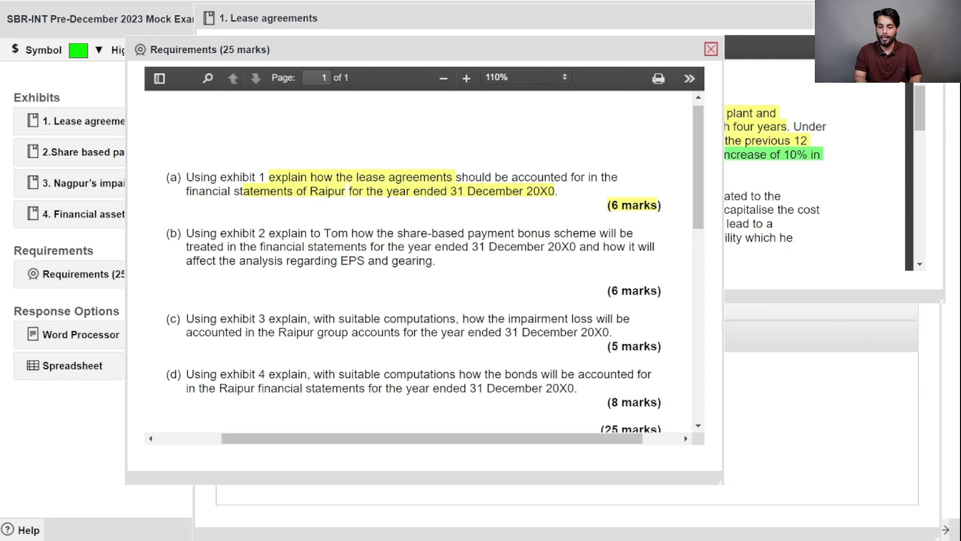
{"action": "left_click", "coordinate": [711, 49]}
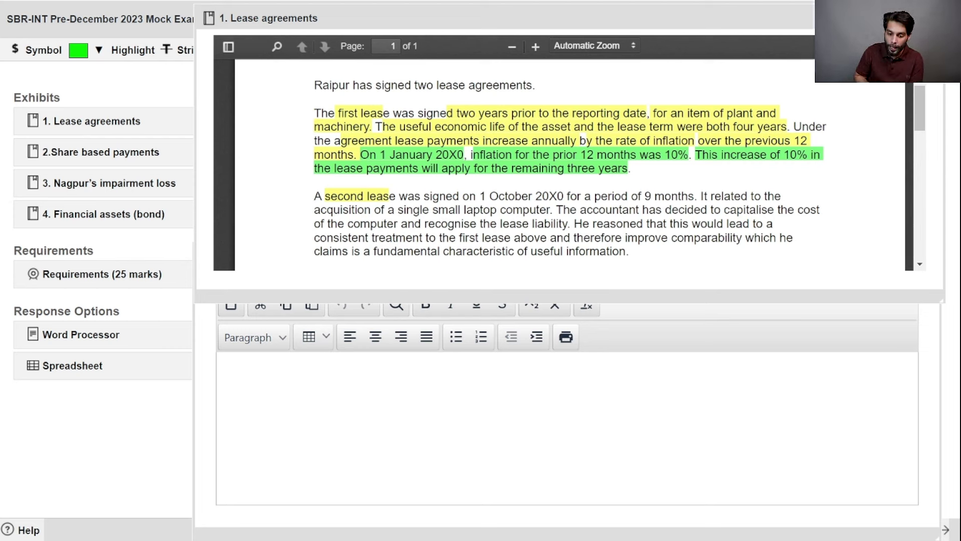
{"action": "left_click_drag", "start_coordinate": [401, 113], "coordinate": [623, 169]}
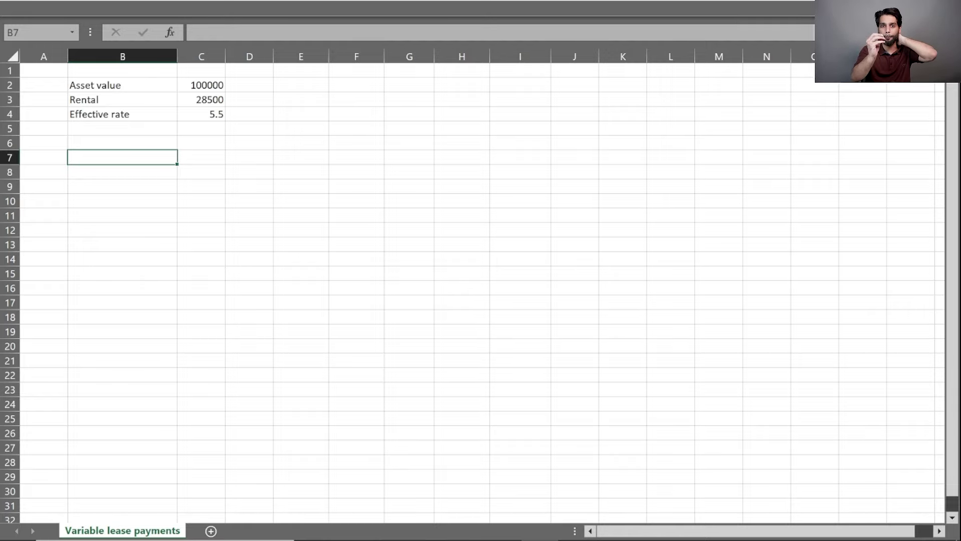
Examine the asset value, rental and effective rate assumptions in the Variable lease payments worksheet in Excel
{"action": "scroll", "coordinate": [472, 285], "scroll_direction": "up", "scroll_amount": 3}
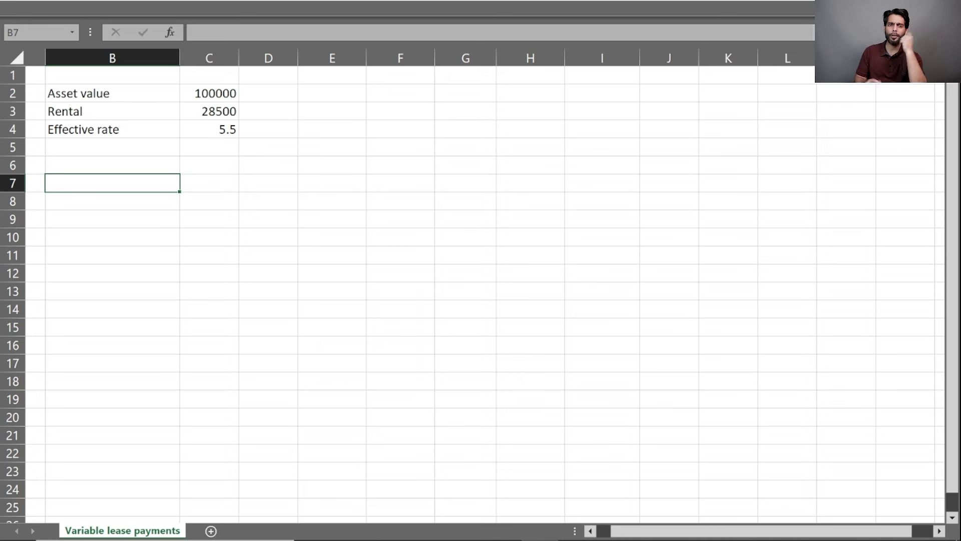
{"action": "key", "text": "Up"}
{"action": "key", "text": "Up"}
{"action": "key", "text": "Up"}
{"action": "key", "text": "Up"}
{"action": "key", "text": "Up"}
{"action": "key", "text": "Right"}
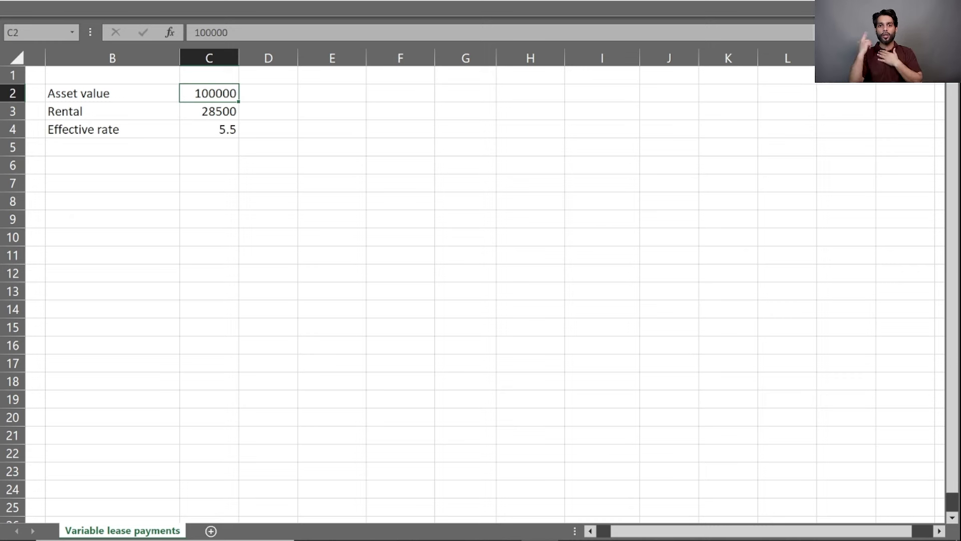
{"action": "key", "text": "Down"}
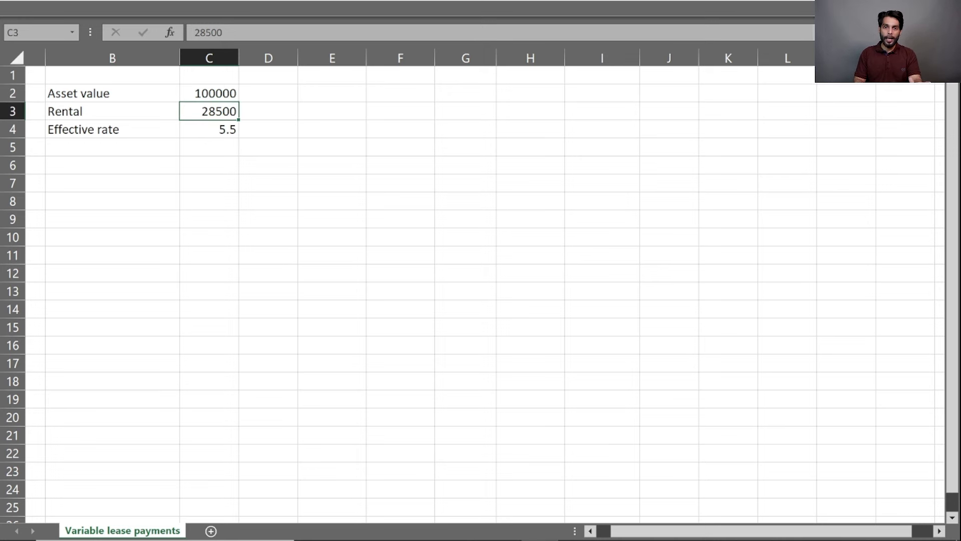
{"action": "left_click", "coordinate": [209, 129]}
{"action": "left_click", "coordinate": [112, 129]}
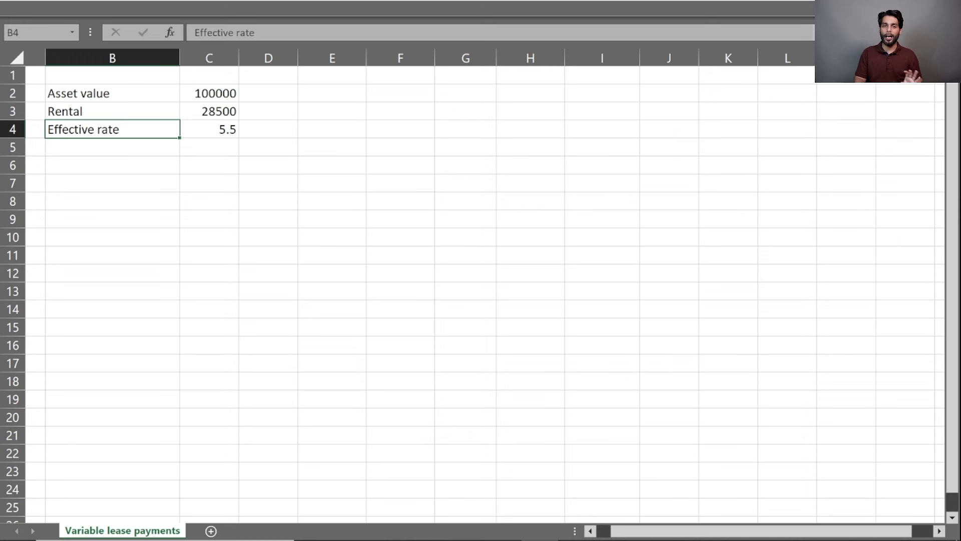
Change the effective rate in C4 to a percentage, 5.5%
{"action": "left_click", "coordinate": [209, 129]}
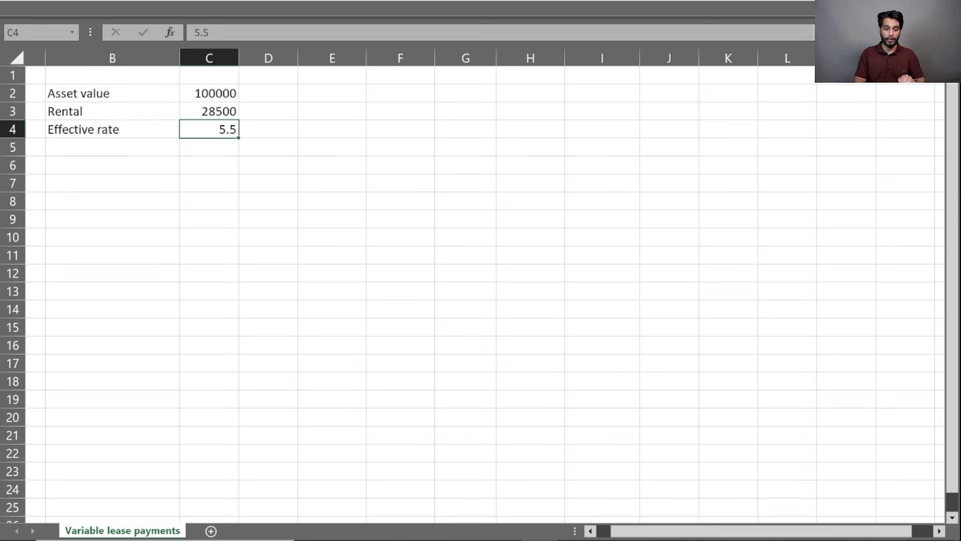
{"action": "key", "text": "F2"}
{"action": "type", "text": "%"}
{"action": "key", "text": "Return"}
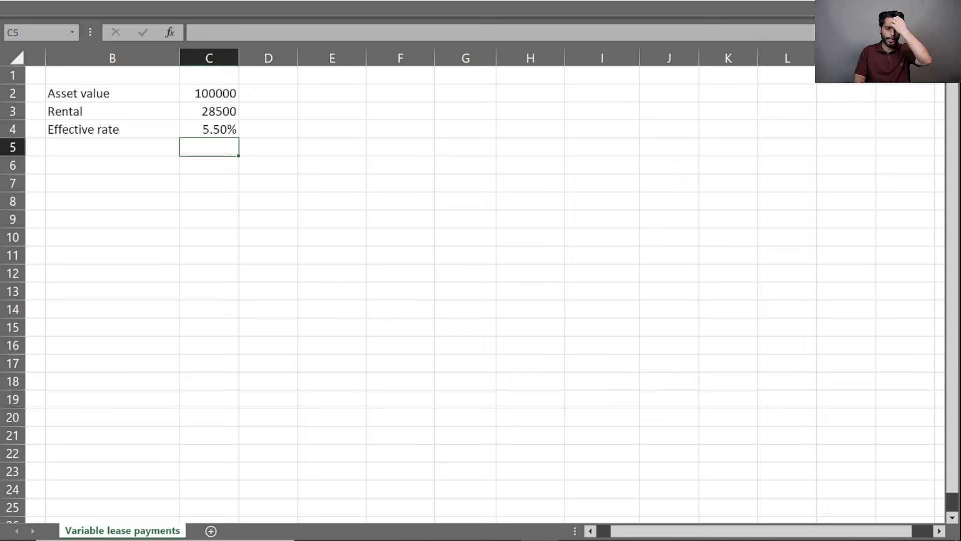
Enter the period numbers 0, 1, 2, 3 and 4 across cells F2 to J2
{"action": "key", "text": "Up"}
{"action": "key", "text": "Up"}
{"action": "key", "text": "Up"}
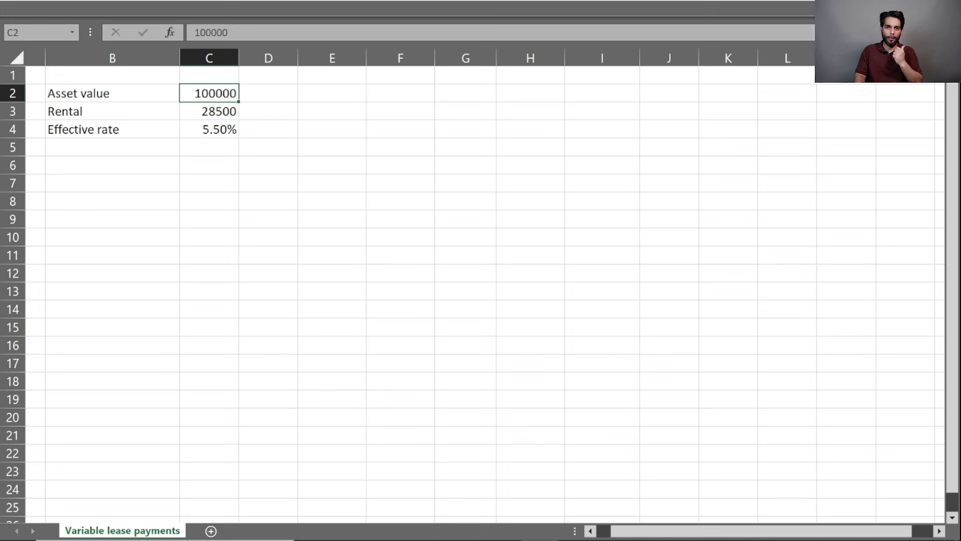
{"action": "key", "text": "Right"}
{"action": "key", "text": "Right"}
{"action": "key", "text": "Right"}
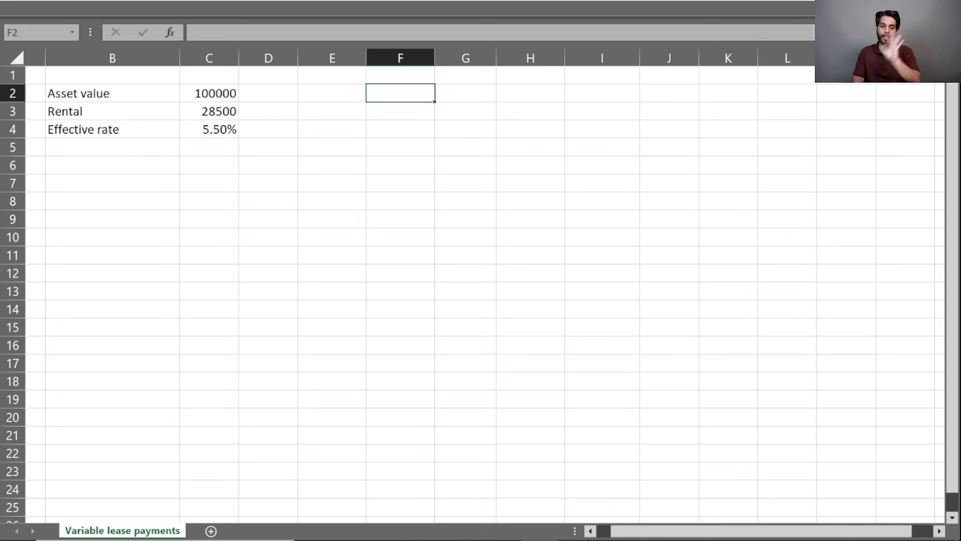
{"action": "type", "text": "0"}
{"action": "key", "text": "Tab"}
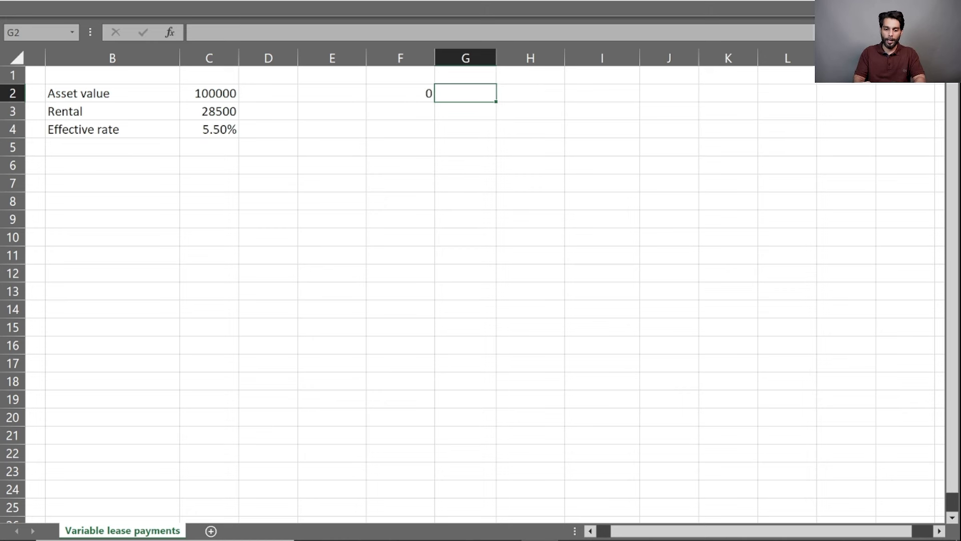
{"action": "type", "text": "1"}
{"action": "key", "text": "Tab"}
{"action": "type", "text": "2"}
{"action": "key", "text": "Tab"}
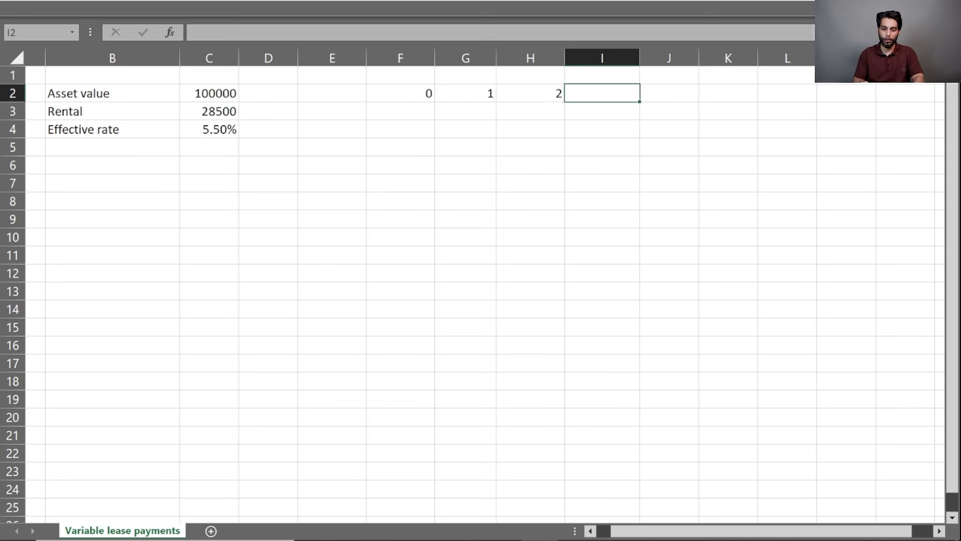
{"action": "type", "text": "3"}
{"action": "key", "text": "Tab"}
{"action": "type", "text": "4"}
{"action": "key", "text": "Return"}
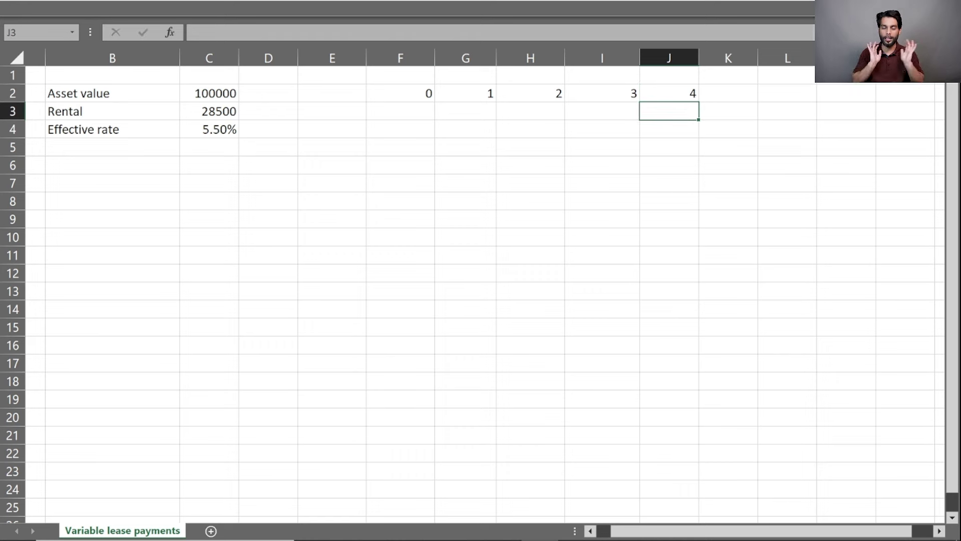
Enter the period 0 cash flow of -100000 in F3
{"action": "left_click", "coordinate": [400, 111]}
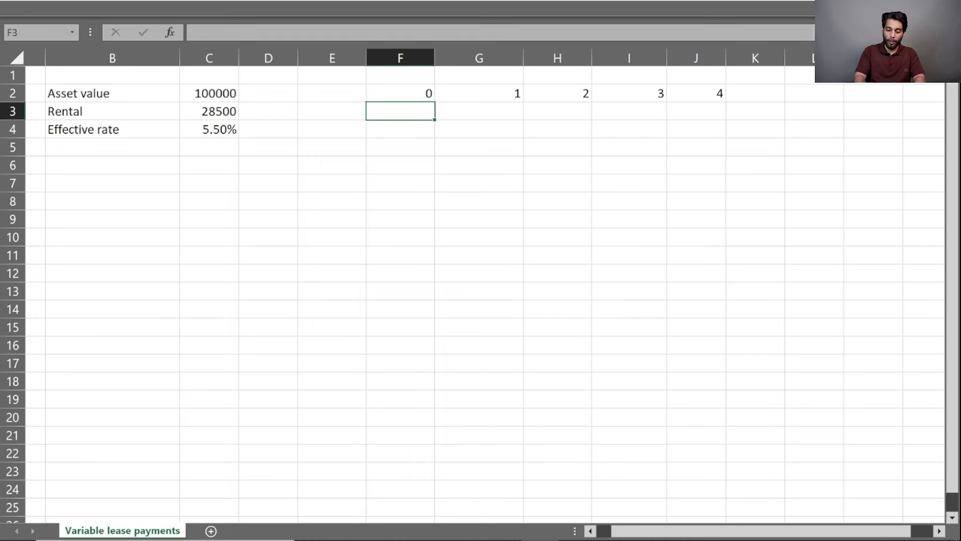
{"action": "type", "text": "-100000"}
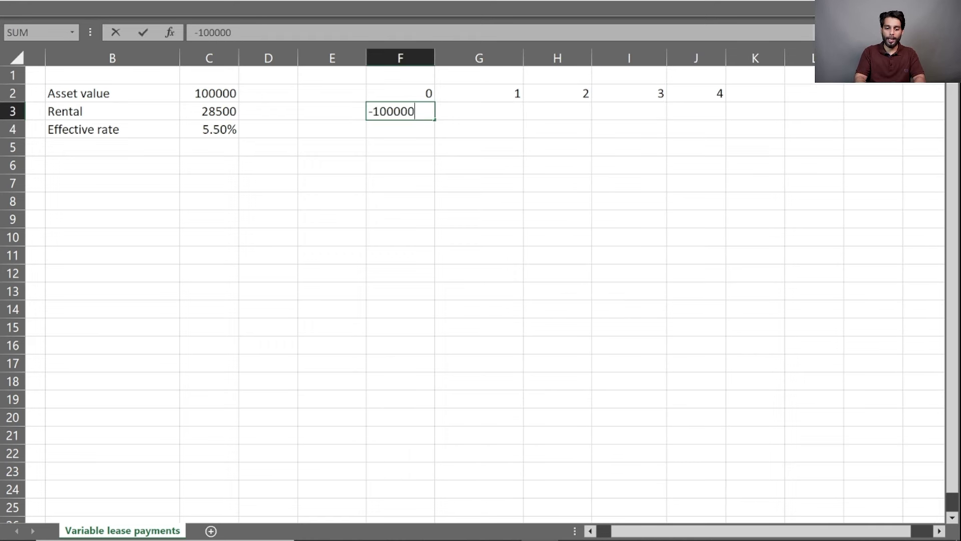
{"action": "key", "text": "Return"}
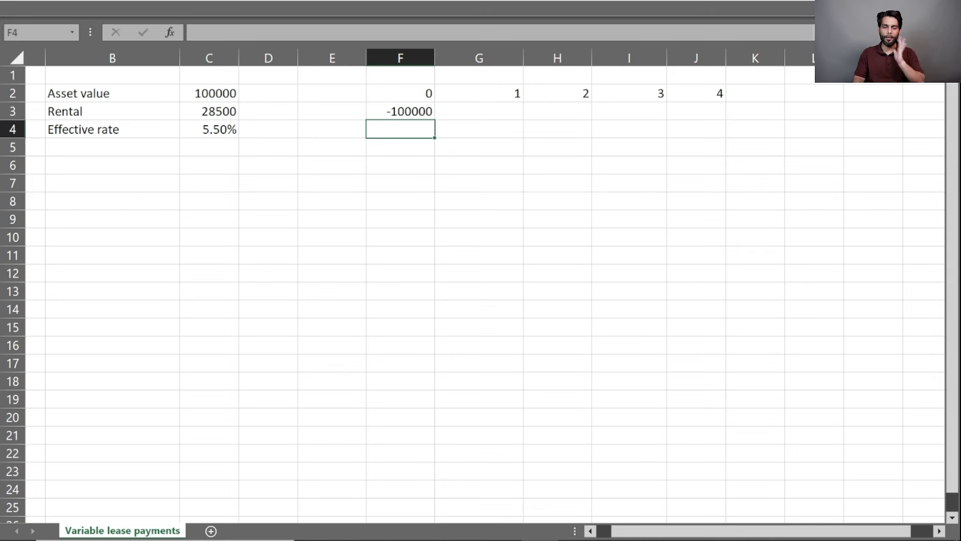
Enter 30000 as the period 1 payment in G3 and copy it to H3:J3 for periods 2 to 4
{"action": "key", "text": "Up"}
{"action": "key", "text": "Right"}
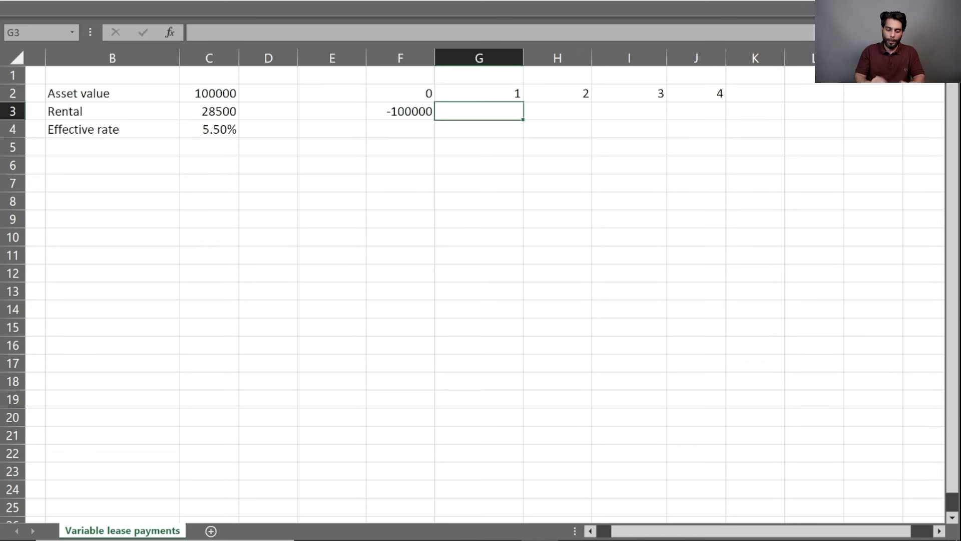
{"action": "type", "text": "30000"}
{"action": "key", "text": "Return"}
{"action": "key", "text": "Up"}
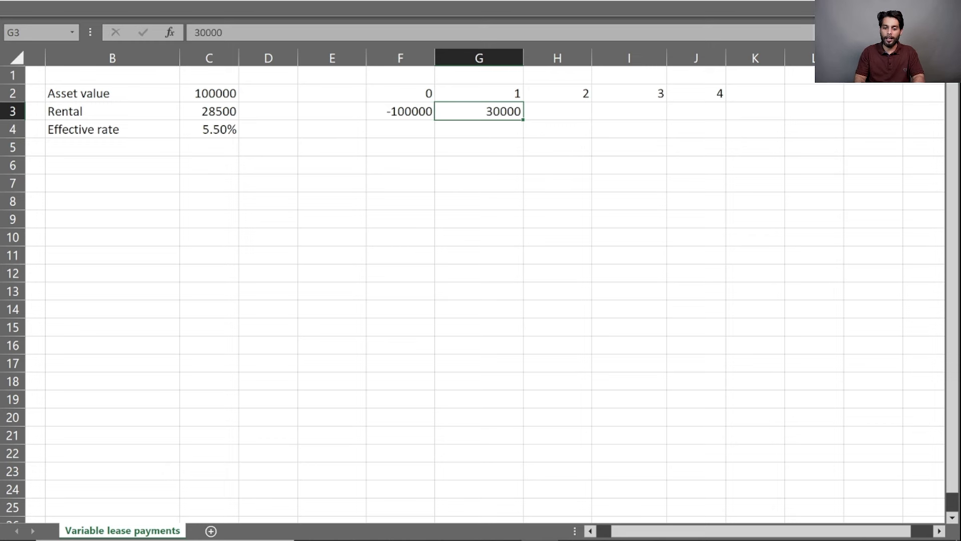
{"action": "key", "text": "ctrl+c"}
{"action": "key", "text": "Right"}
{"action": "key", "text": "shift+Right"}
{"action": "key", "text": "shift+Right"}
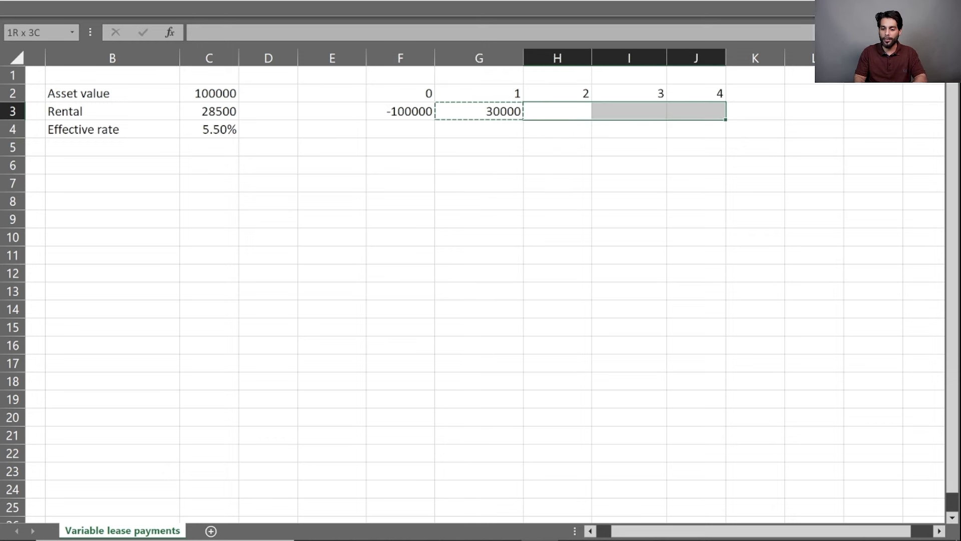
{"action": "key", "text": "ctrl+v"}
Add the label "Effective rate" in G5 below the cash flow row
{"action": "key", "text": "Down"}
{"action": "key", "text": "Left"}
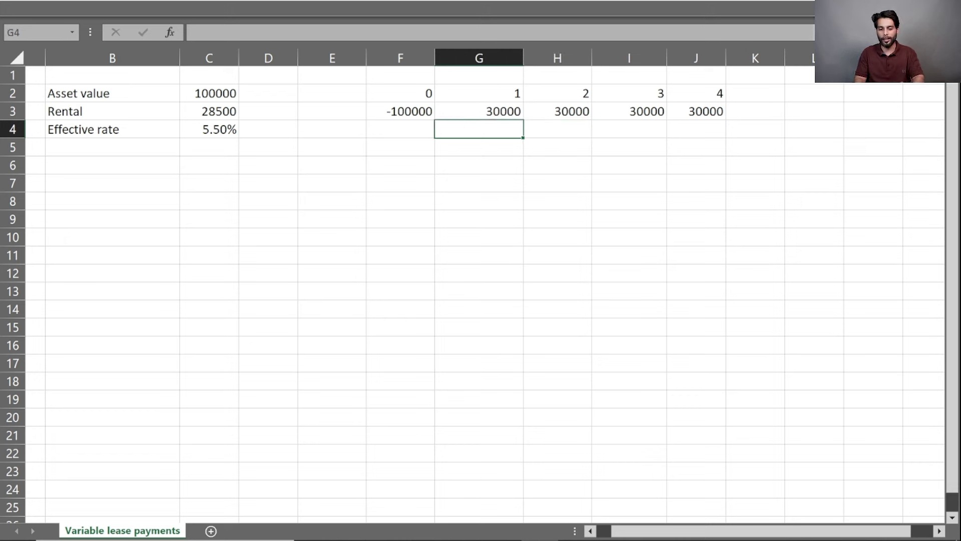
{"action": "key", "text": "Down"}
{"action": "type", "text": "Effec"}
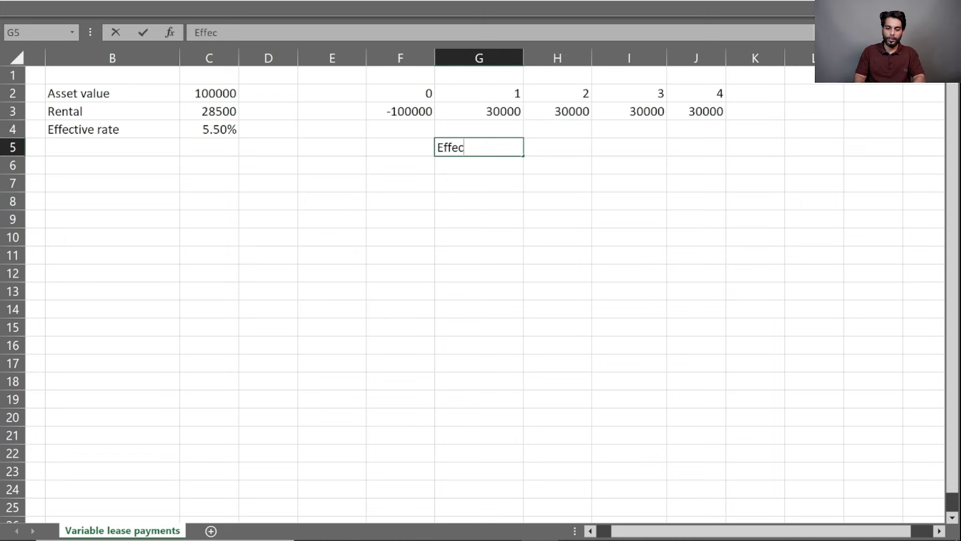
{"action": "type", "text": "tive rate"}
{"action": "key", "text": "Return"}
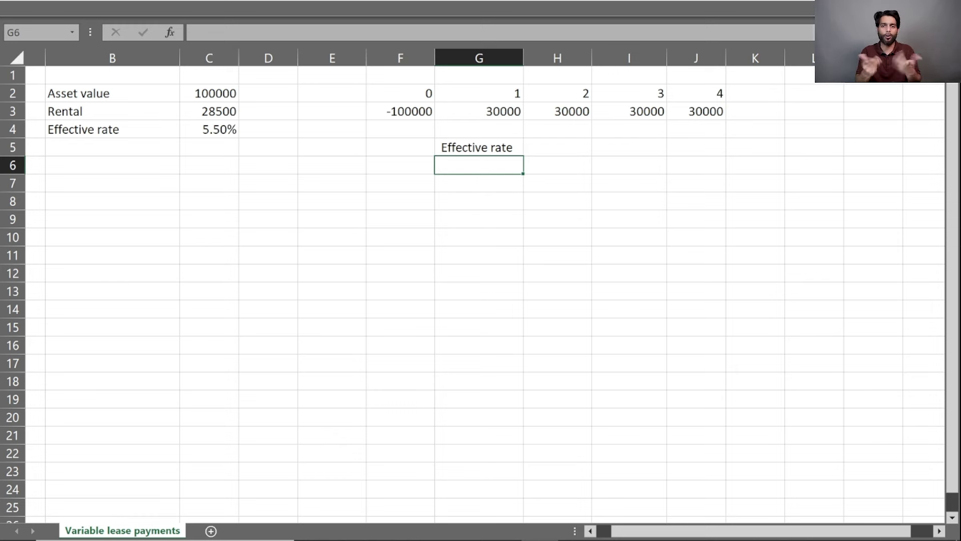
Calculate the effective rate in H5 with the IRR function over the cash flows in F3:J3
{"action": "key", "text": "Right"}
{"action": "key", "text": "Up"}
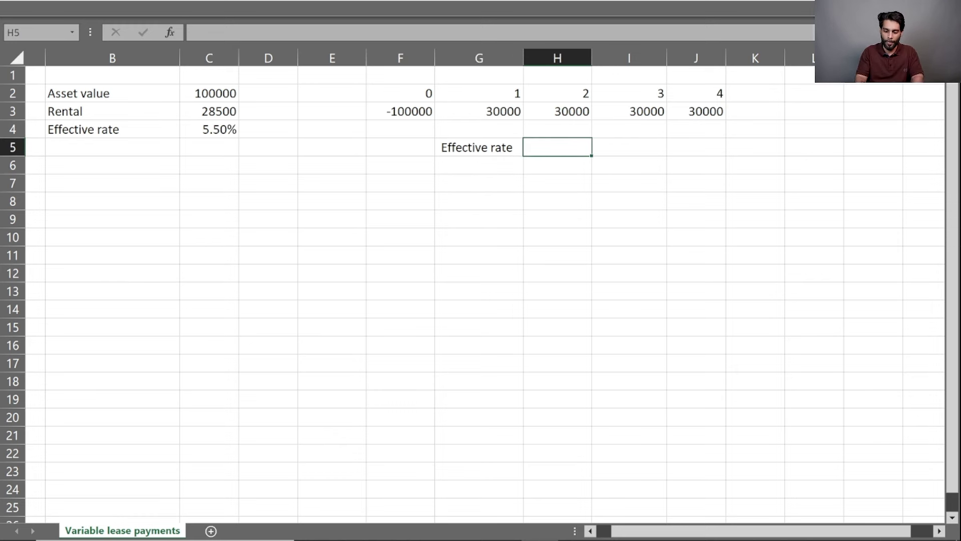
{"action": "type", "text": "=i"}
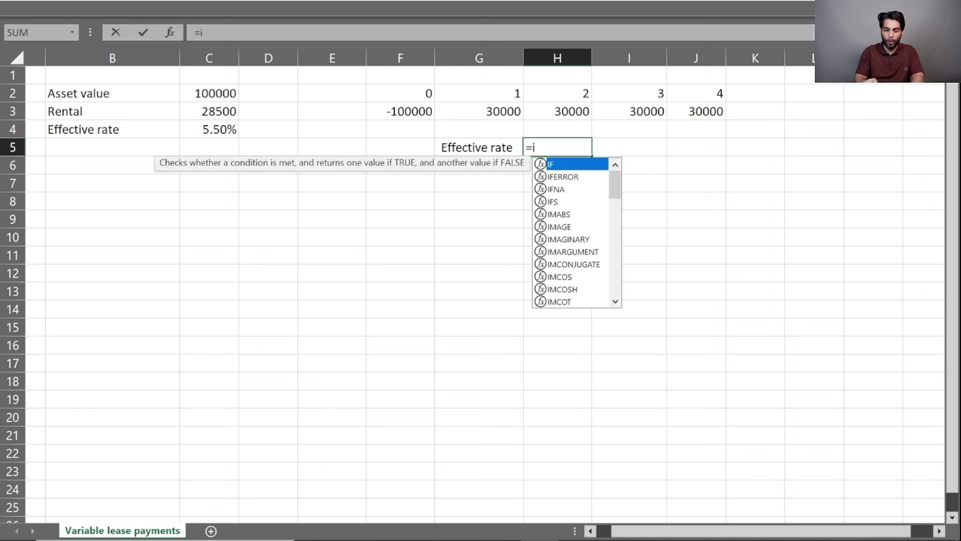
{"action": "type", "text": "rr"}
{"action": "key", "text": "Tab"}
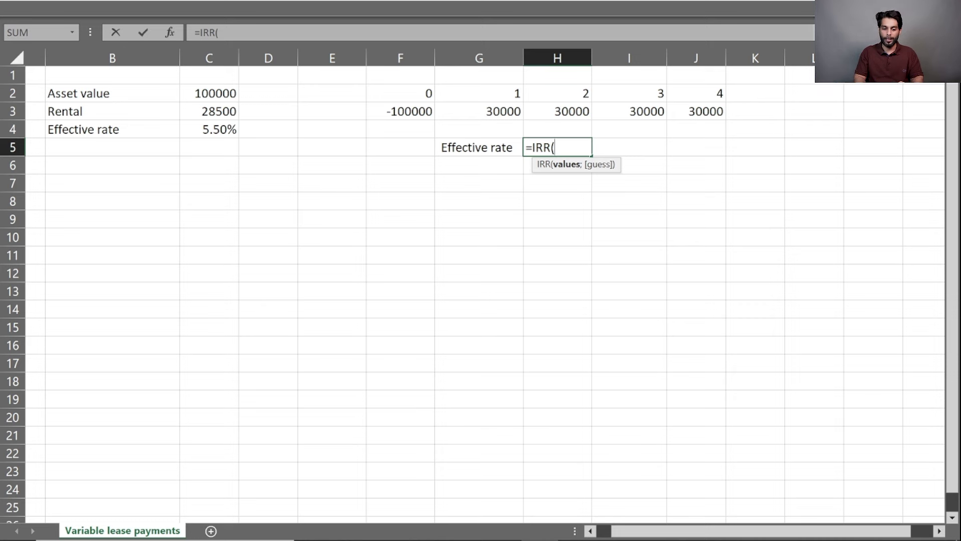
{"action": "left_click_drag", "start_coordinate": [401, 111], "coordinate": [721, 113]}
{"action": "key", "text": "Return"}
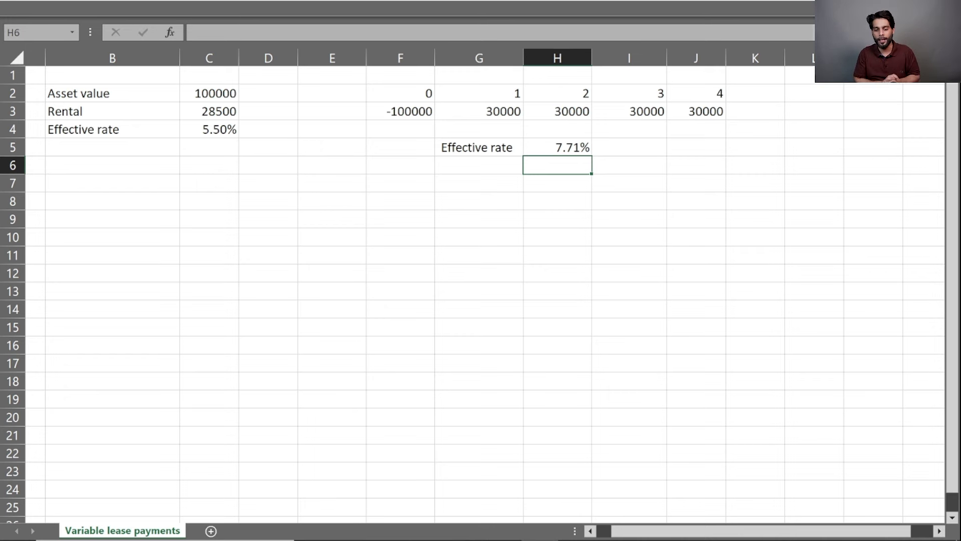
Change the period 1 payment in G3 to 29000 and copy it across to J3
{"action": "key", "text": "Up"}
{"action": "key", "text": "Left"}
{"action": "key", "text": "Up"}
{"action": "key", "text": "Up"}
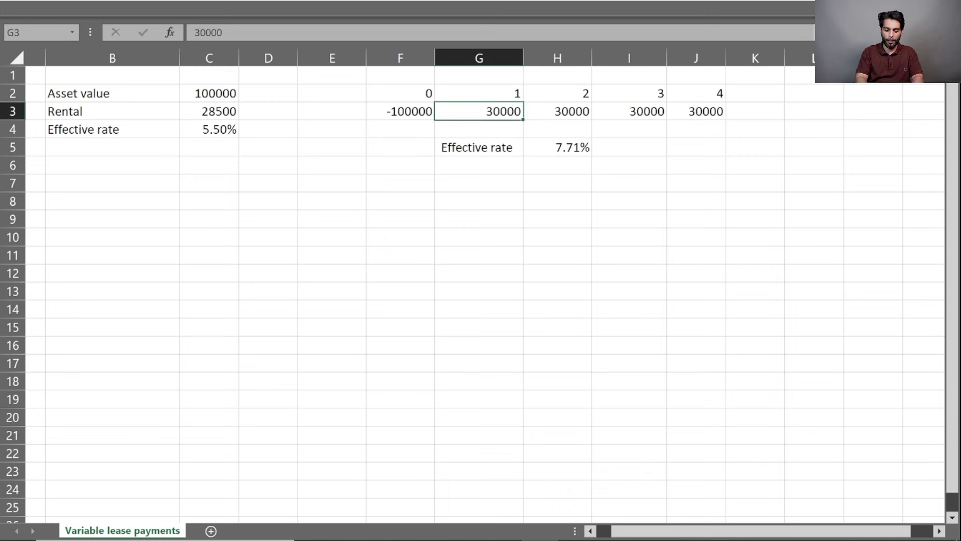
{"action": "type", "text": "29000"}
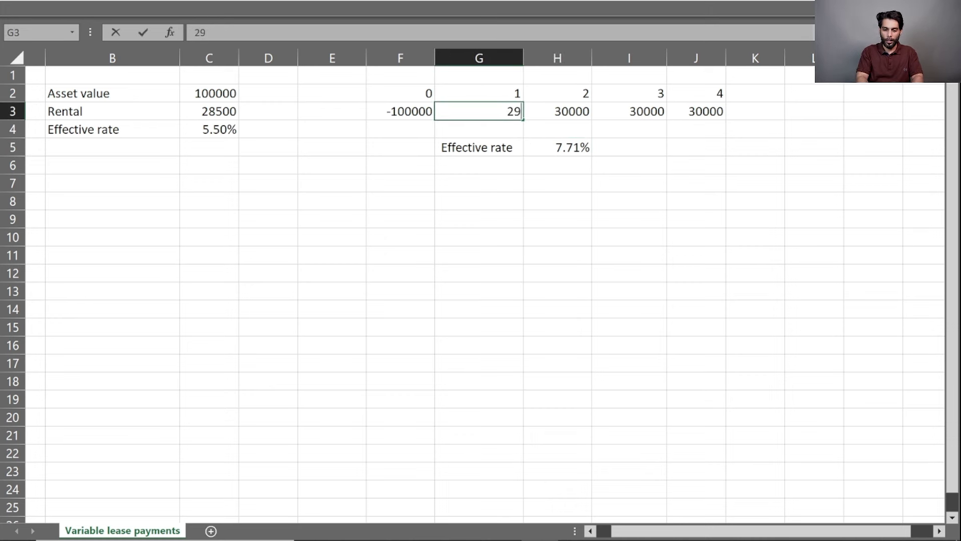
{"action": "key", "text": "Tab"}
{"action": "key", "text": "Left"}
{"action": "key", "text": "ctrl+c"}
{"action": "key", "text": "shift+Right"}
{"action": "key", "text": "shift+Right"}
{"action": "key", "text": "shift+Right"}
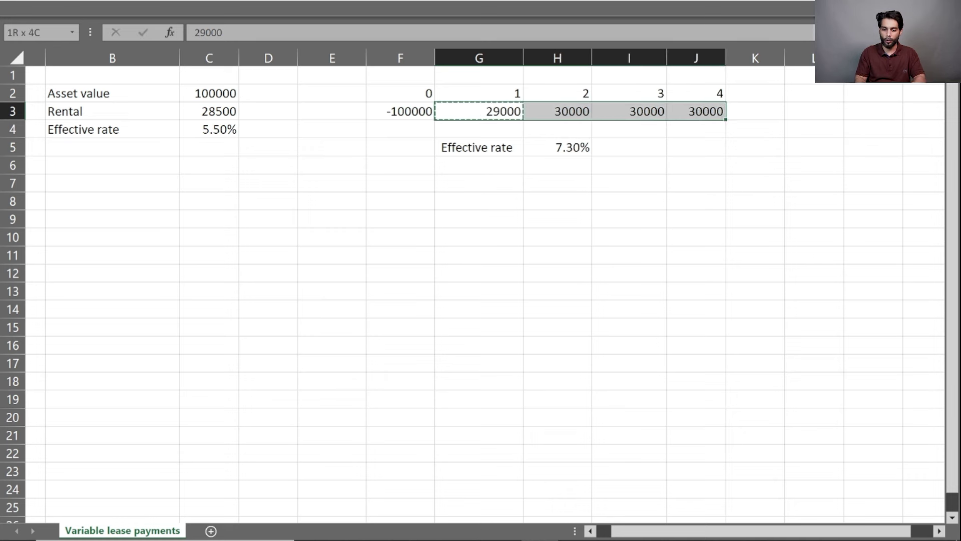
{"action": "key", "text": "ctrl+v"}
{"action": "key", "text": "Escape"}
{"action": "key", "text": "Down"}
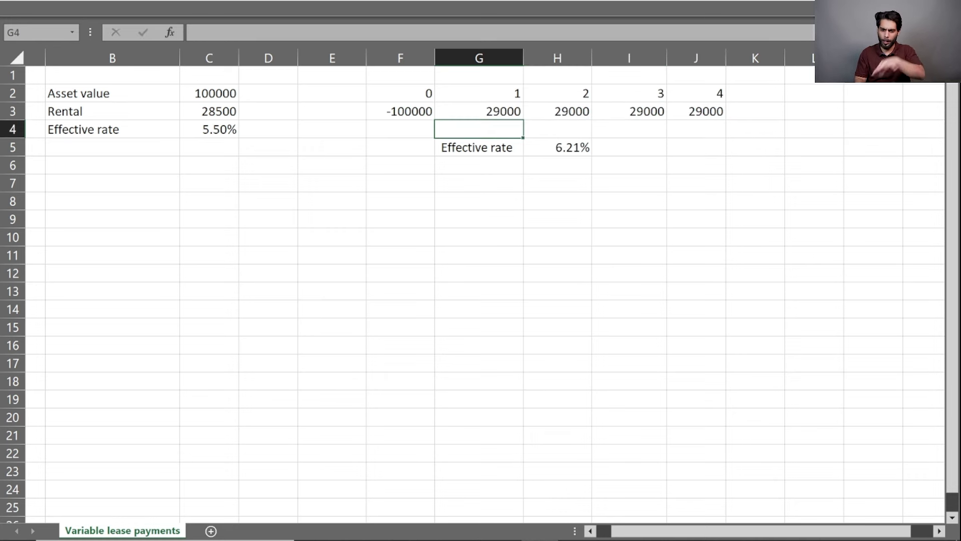
Set the payments for periods 1 to 4 in G3:J3 to 28500 and select the effective rate formula in H5
{"action": "key", "text": "Up"}
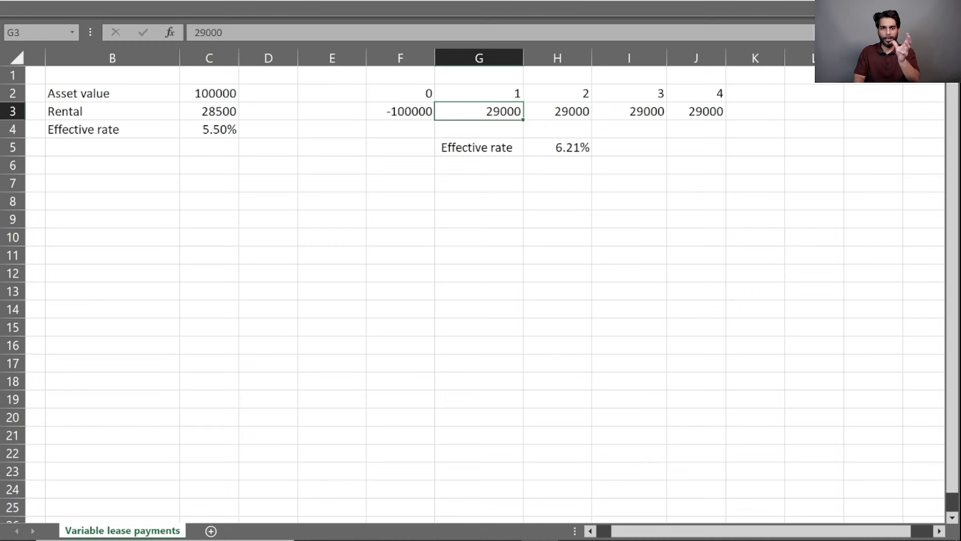
{"action": "type", "text": "28500"}
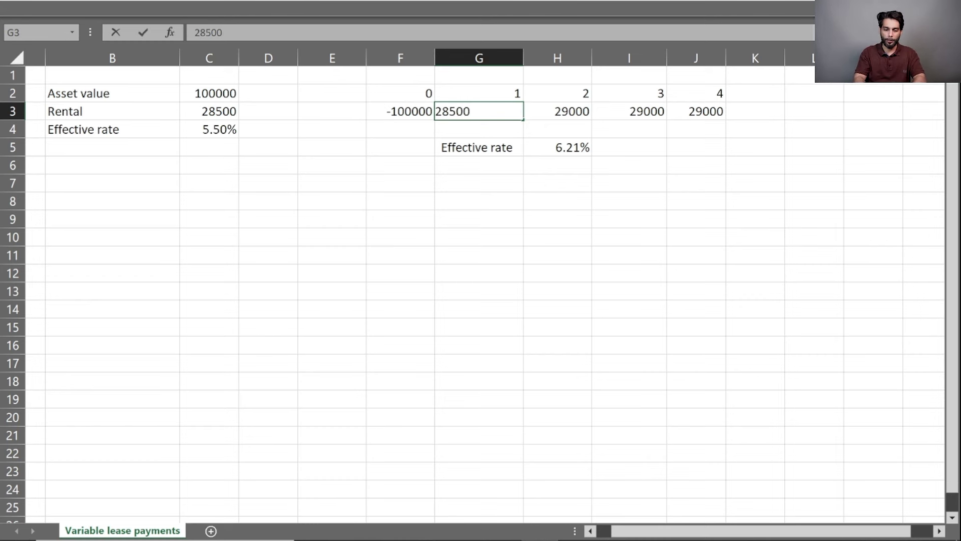
{"action": "key", "text": "Return"}
{"action": "key", "text": "Up"}
{"action": "key", "text": "ctrl+c"}
{"action": "key", "text": "shift+Right"}
{"action": "key", "text": "shift+Right"}
{"action": "key", "text": "shift+Right"}
{"action": "key", "text": "ctrl+v"}
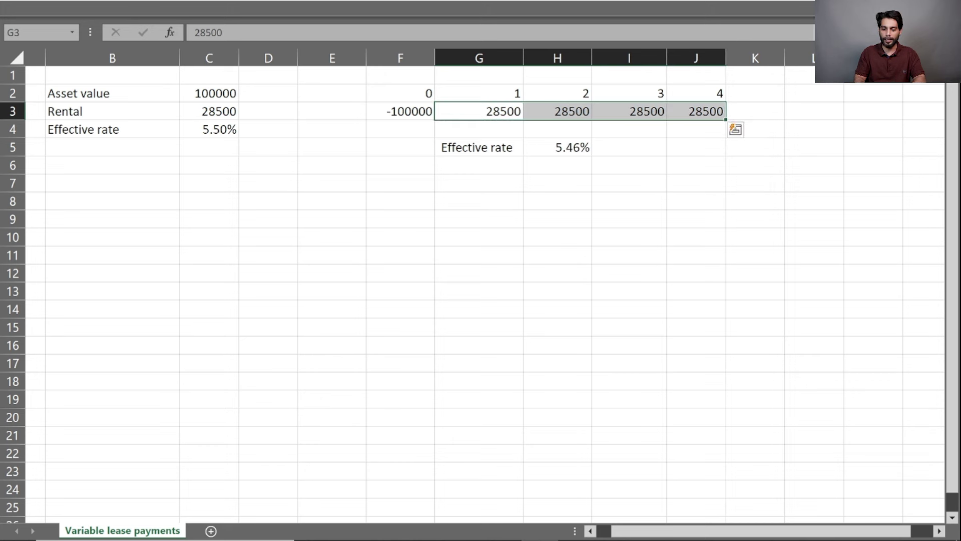
{"action": "key", "text": "Down"}
{"action": "key", "text": "Right"}
{"action": "key", "text": "Down"}
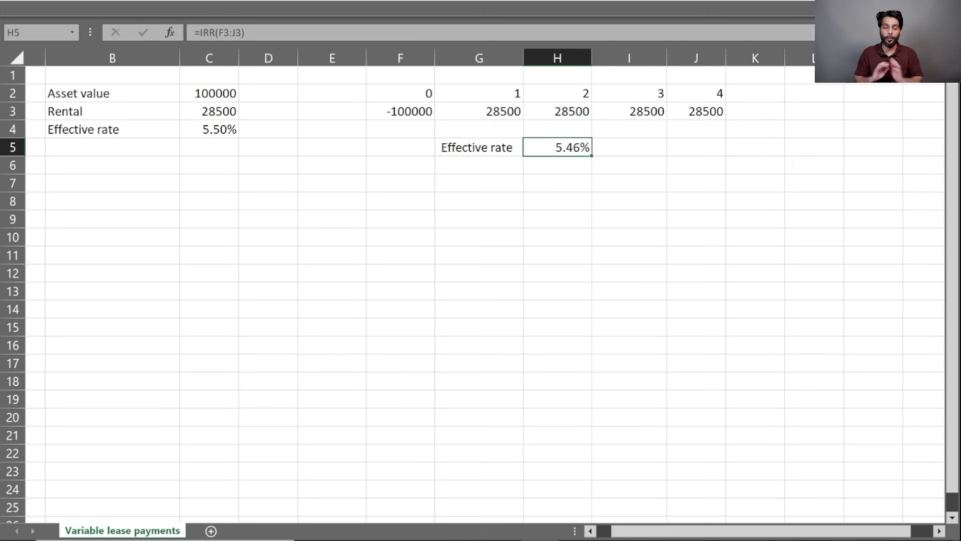
Reduce the displayed effective rate in H5 to one decimal place
{"action": "right_click", "coordinate": [575, 148]}
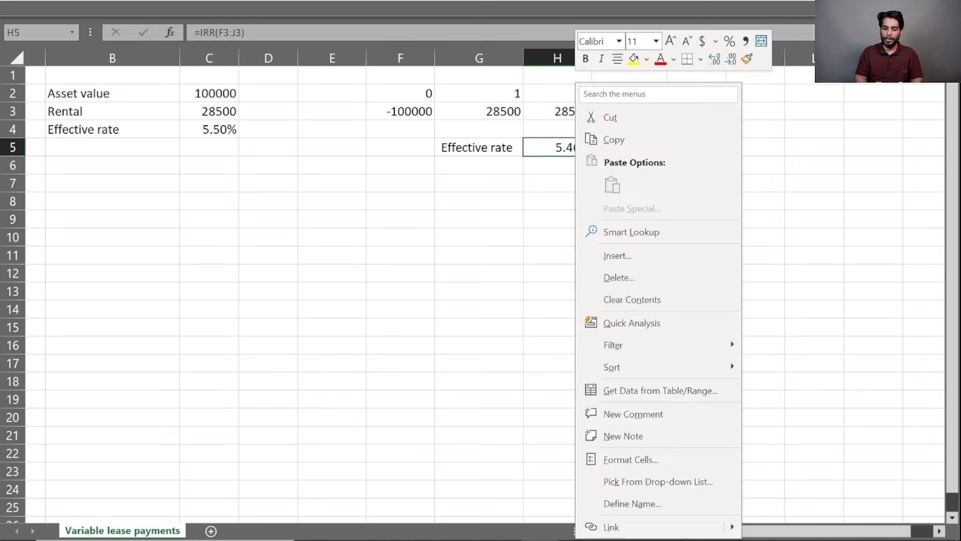
{"action": "left_click", "coordinate": [731, 59]}
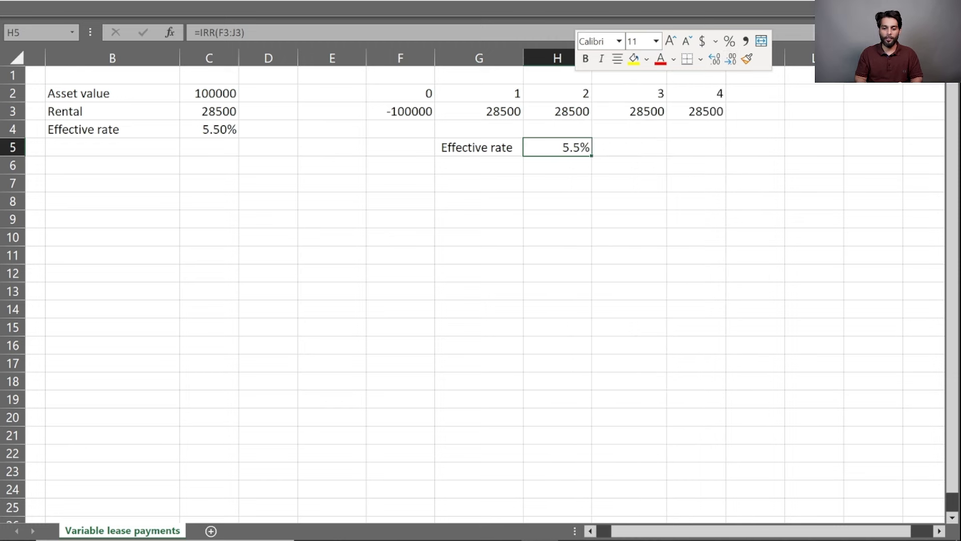
{"action": "left_click", "coordinate": [557, 165]}
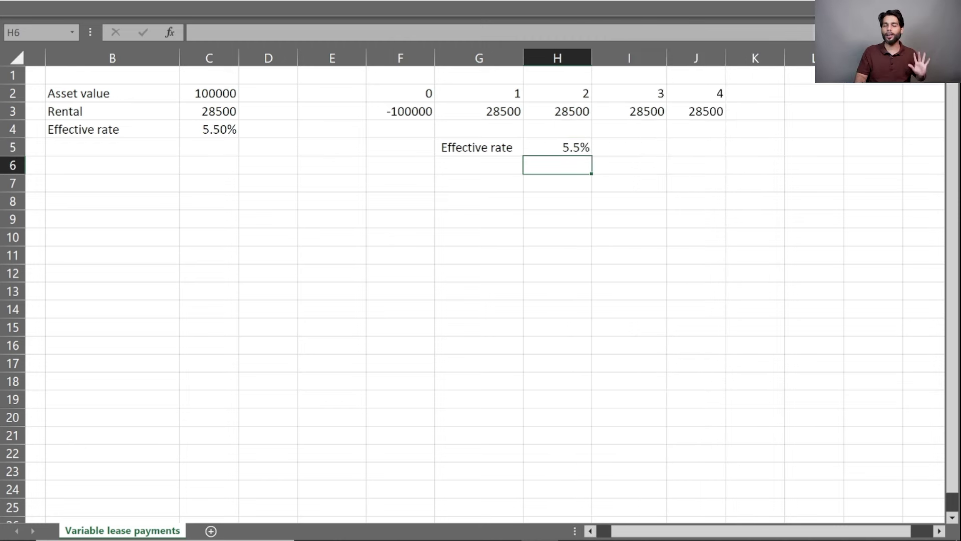
{"action": "left_click", "coordinate": [479, 165]}
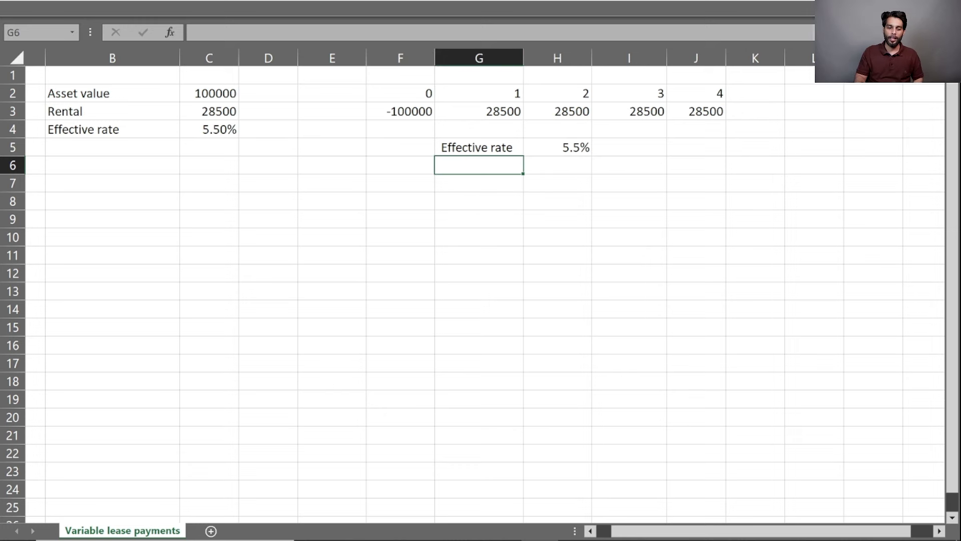
{"action": "left_click", "coordinate": [400, 165]}
Review the first lease's terms in the exam exhibit, then examine the sheet's asset value, rental and effective rate cells
{"action": "left_click", "coordinate": [112, 93]}
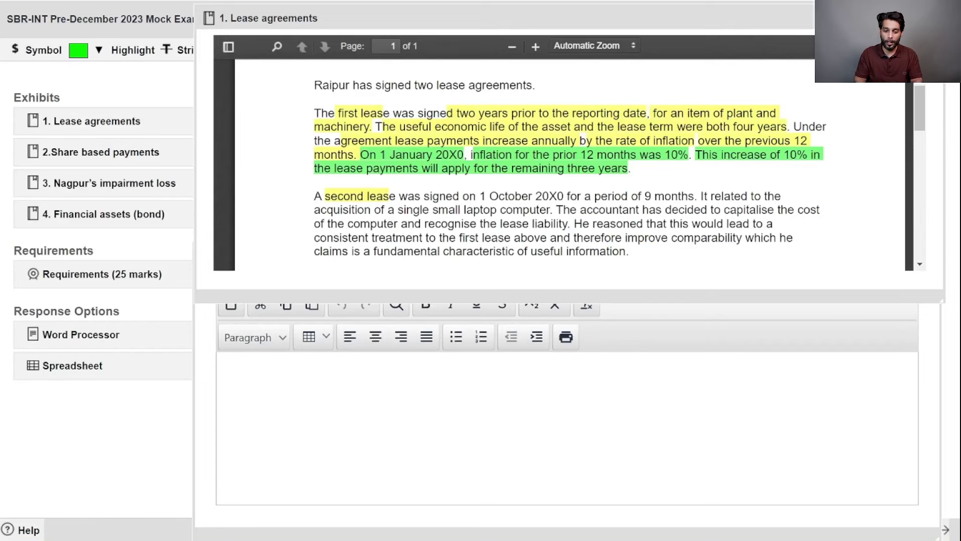
{"action": "left_click_drag", "start_coordinate": [329, 113], "coordinate": [628, 168]}
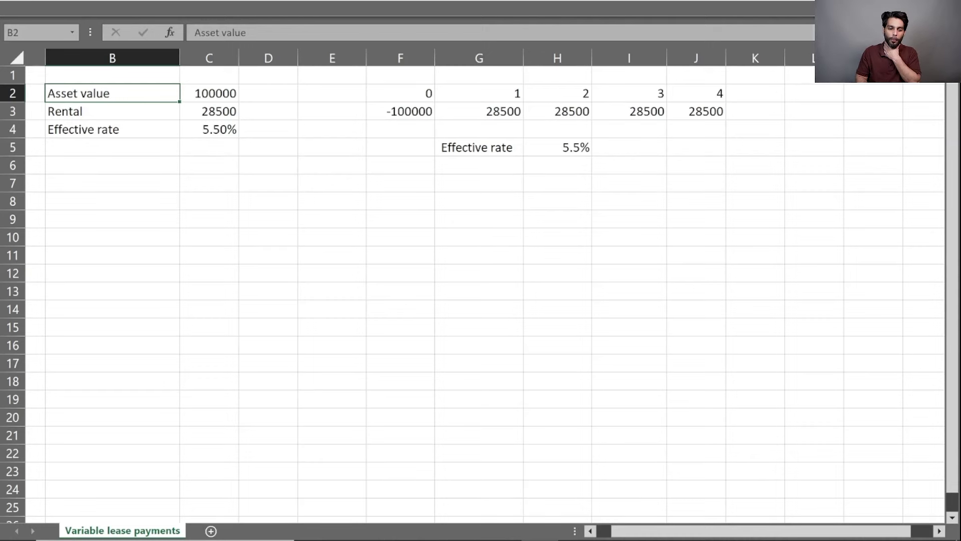
{"action": "left_click", "coordinate": [209, 93]}
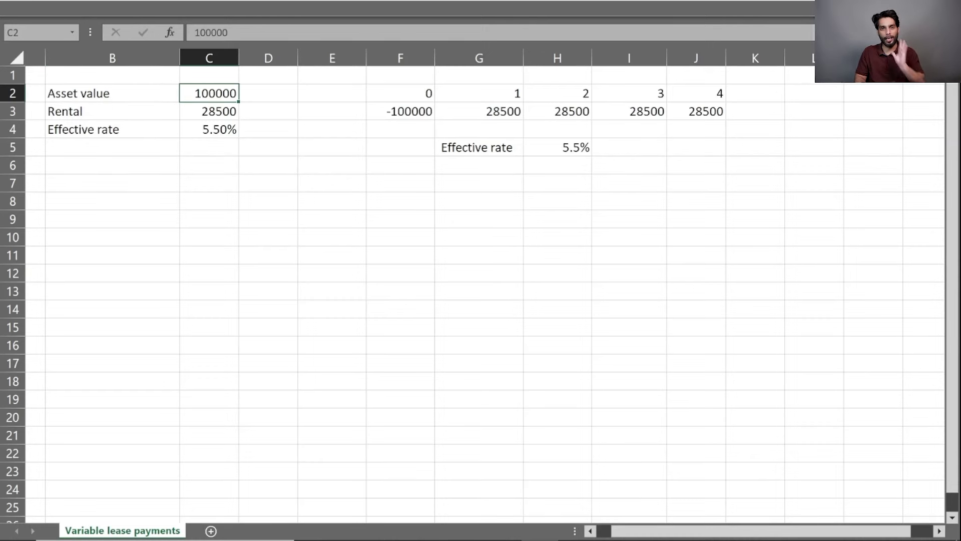
{"action": "left_click", "coordinate": [209, 111]}
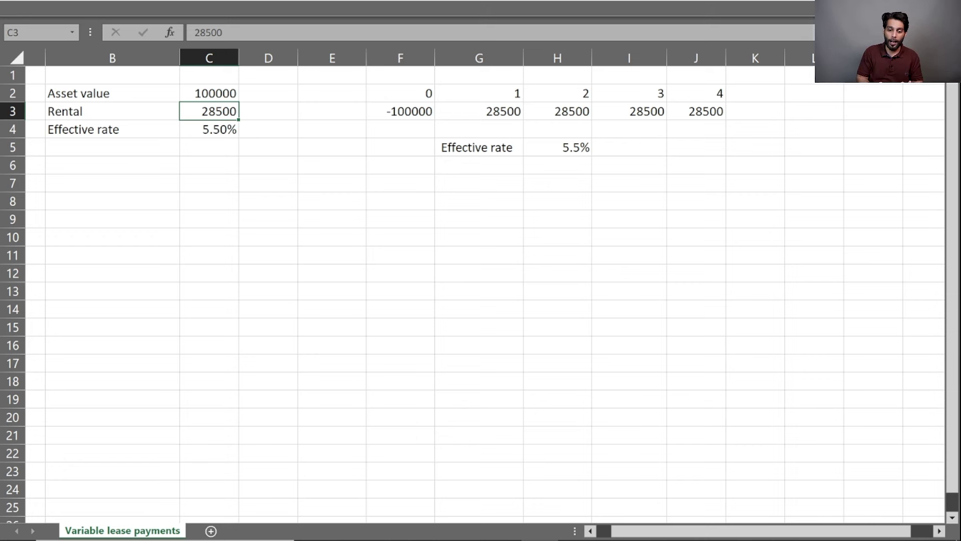
{"action": "left_click", "coordinate": [557, 147]}
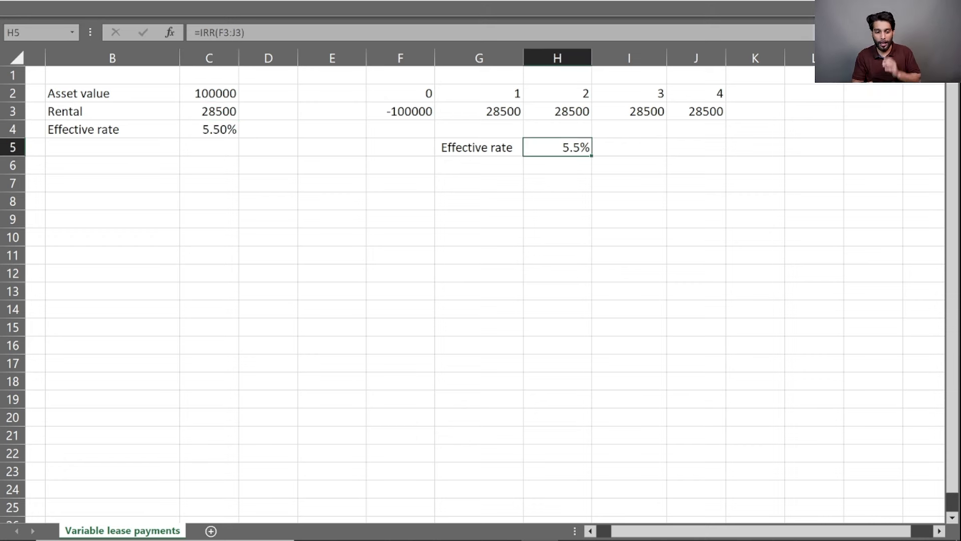
{"action": "key", "text": "Left"}
{"action": "key", "text": "Left"}
{"action": "key", "text": "Left"}
{"action": "key", "text": "Left"}
{"action": "key", "text": "Up"}
{"action": "key", "text": "Left"}
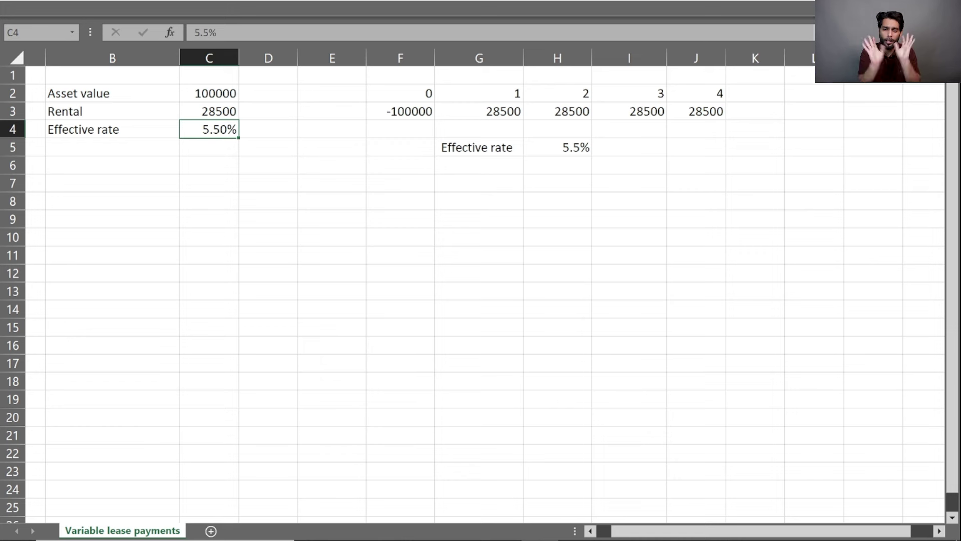
Enter the title "Lease amortisation schedule" in E7 and remove its centre alignment
{"action": "key", "text": "Down"}
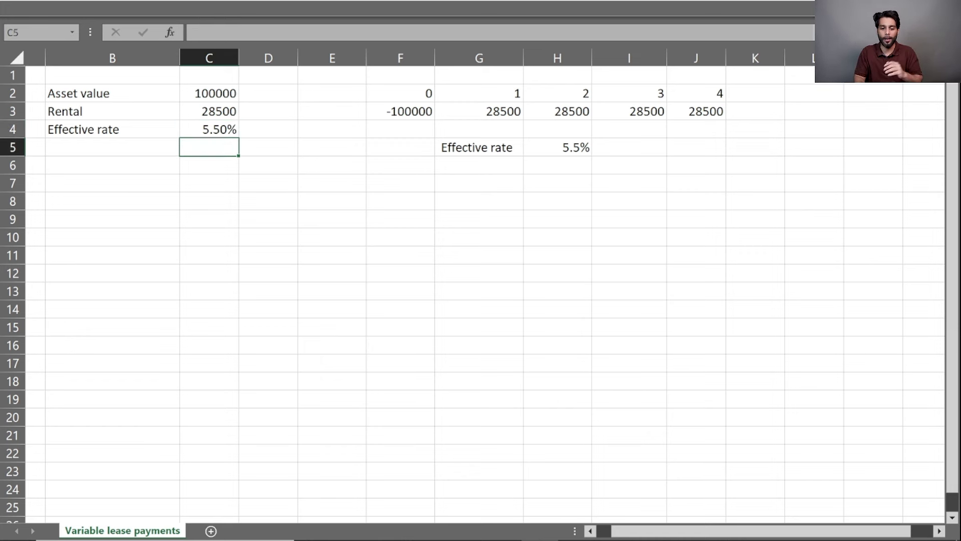
{"action": "key", "text": "Down"}
{"action": "key", "text": "Down"}
{"action": "key", "text": "Right"}
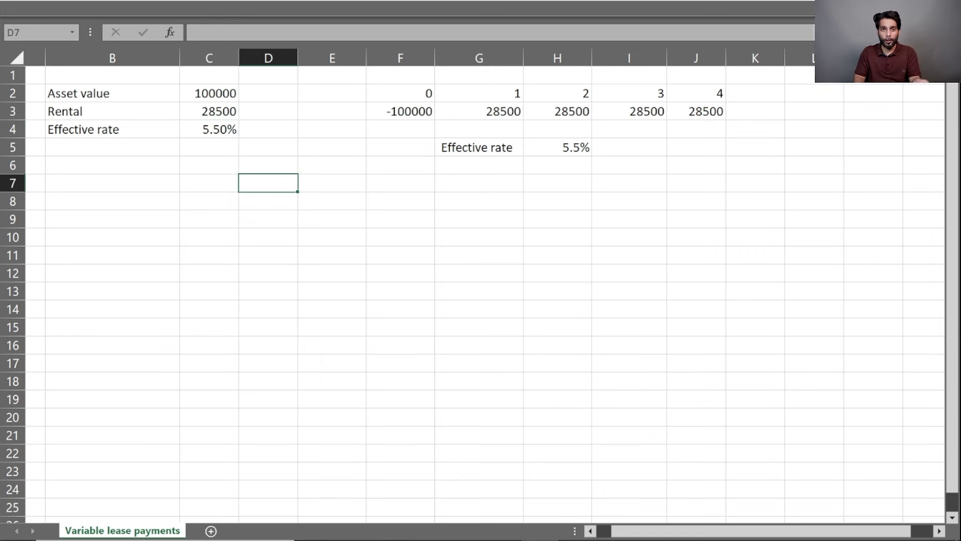
{"action": "key", "text": "Right"}
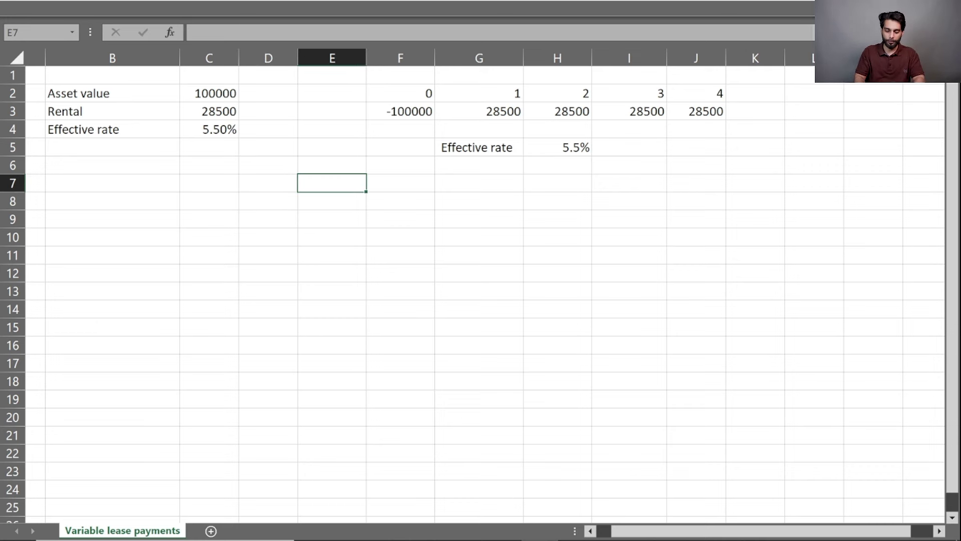
{"action": "type", "text": "Lease amorti"}
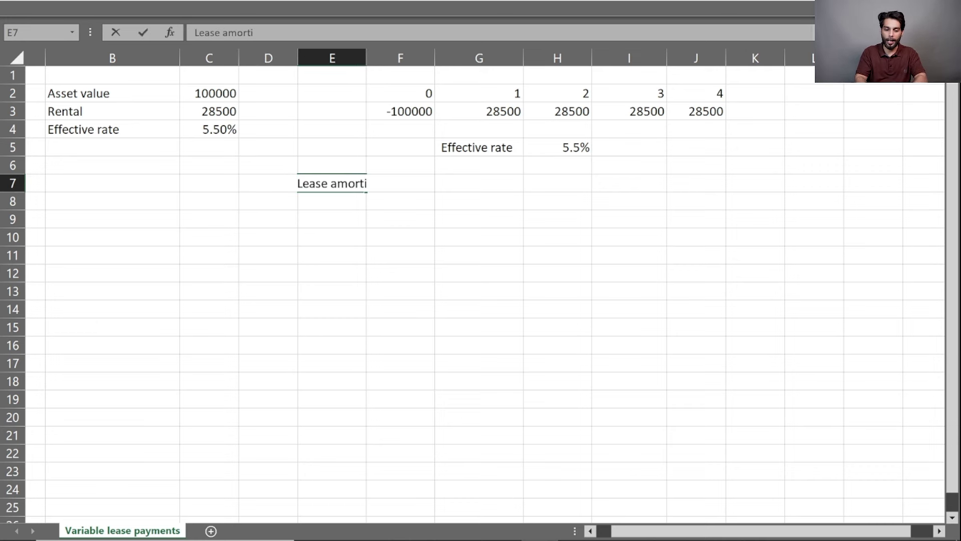
{"action": "type", "text": "sation schedu"}
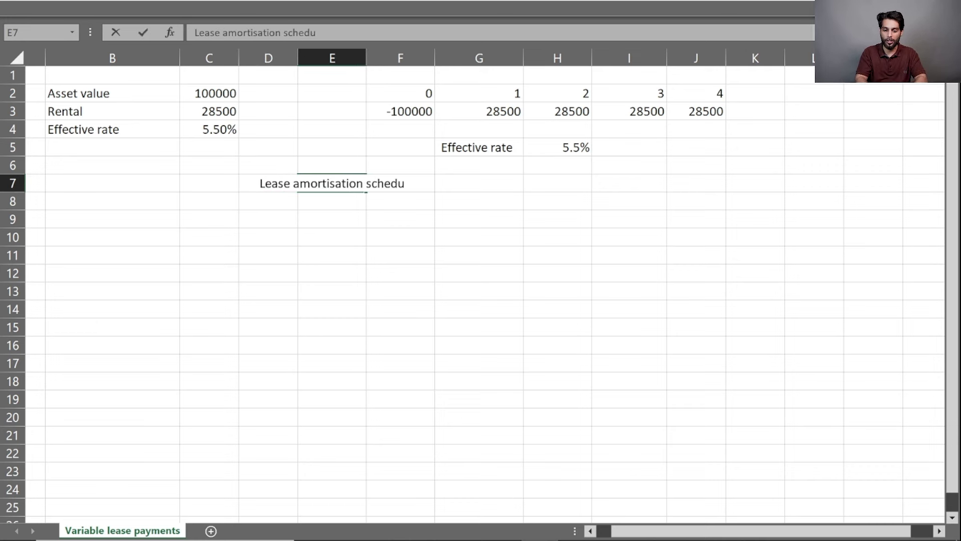
{"action": "type", "text": "le"}
{"action": "key", "text": "Return"}
{"action": "left_click", "coordinate": [332, 183]}
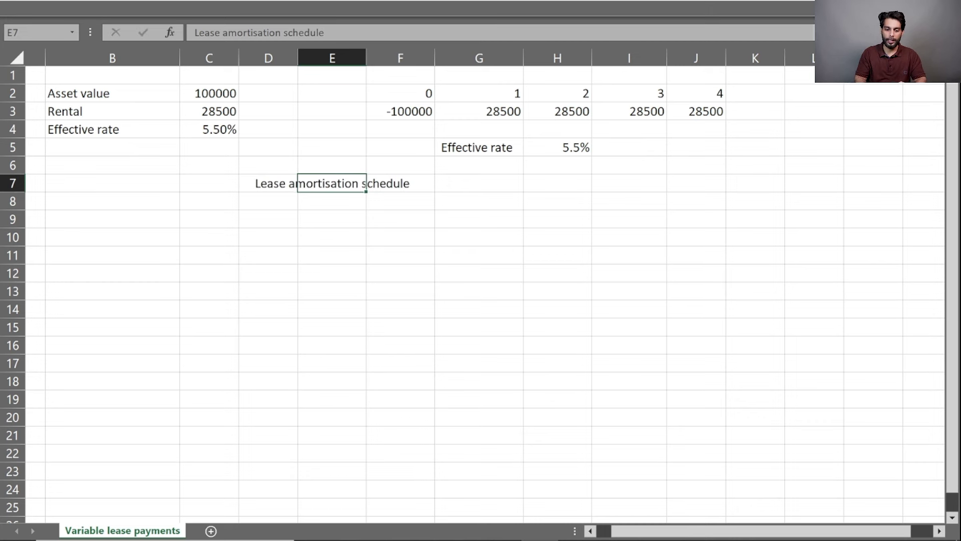
{"action": "right_click", "coordinate": [348, 183]}
{"action": "left_click", "coordinate": [391, 39]}
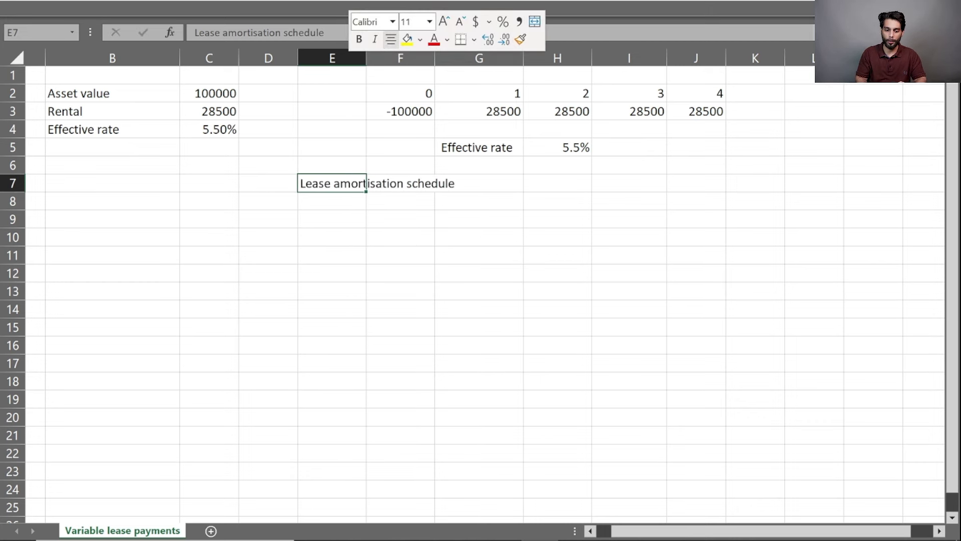
Add the schedule's column headings Date, Rentals, Interest, D.FLO and B.FLO in E8:I8
{"action": "key", "text": "Return"}
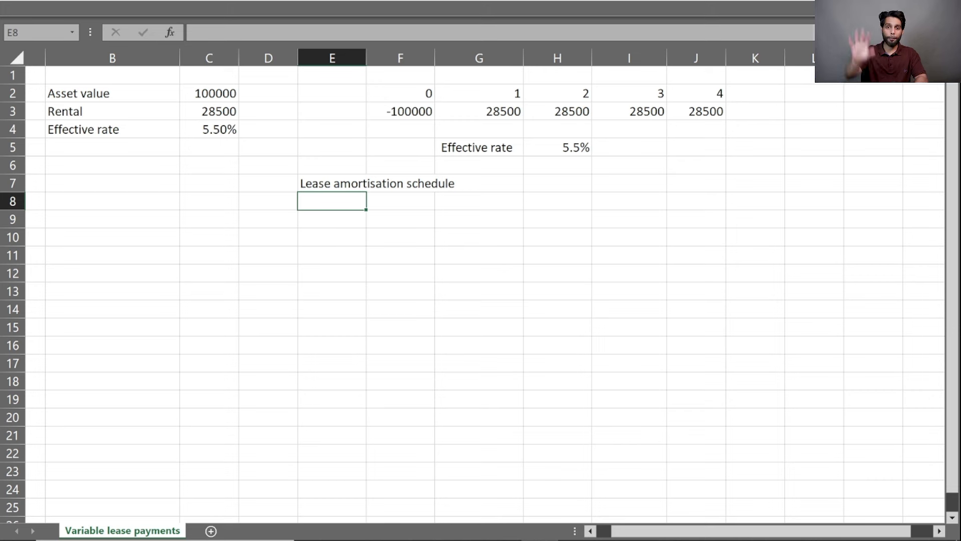
{"action": "type", "text": "Date"}
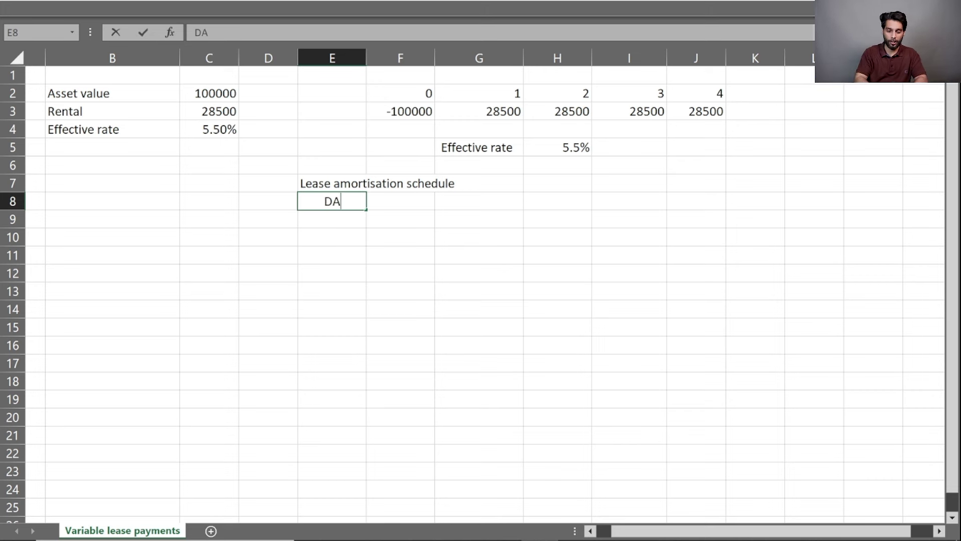
{"action": "key", "text": "Tab"}
{"action": "type", "text": "Rentals"}
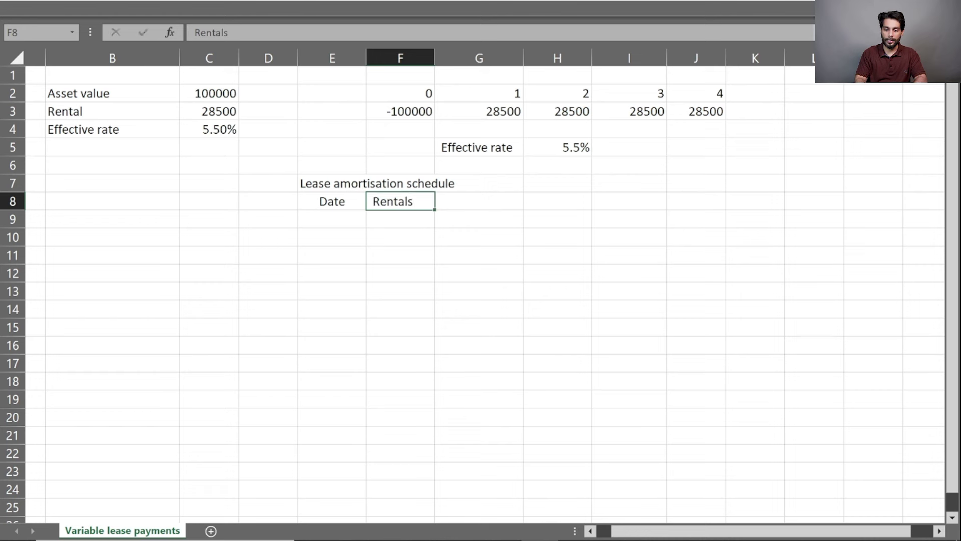
{"action": "key", "text": "Tab"}
{"action": "type", "text": "Interest"}
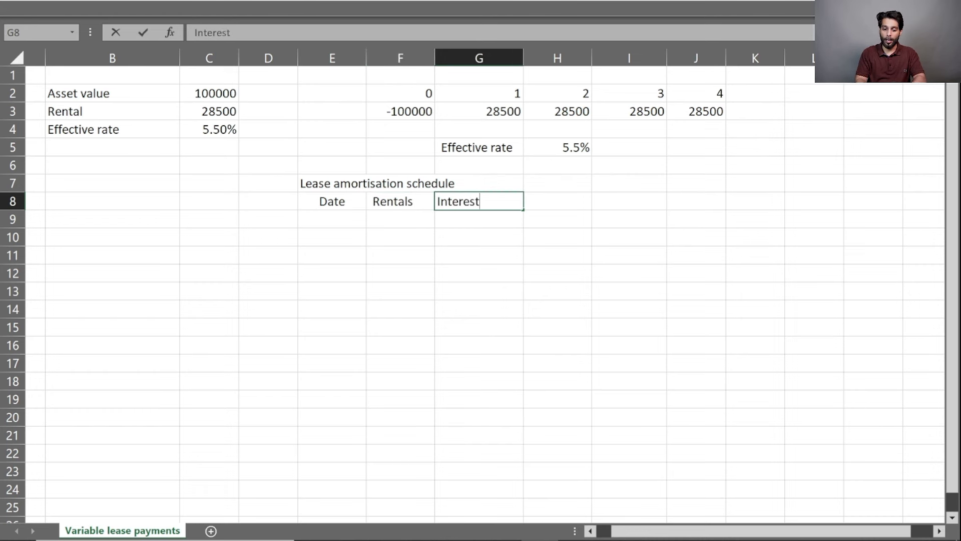
{"action": "key", "text": "Tab"}
{"action": "type", "text": "D.FLO"}
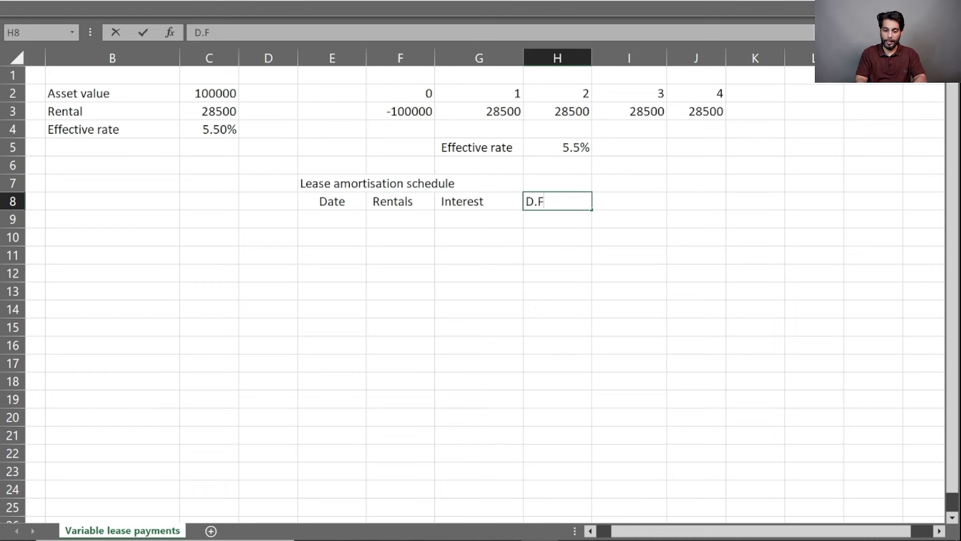
{"action": "key", "text": "BackSpace"}
{"action": "key", "text": "BackSpace"}
{"action": "type", "text": "LO"}
{"action": "key", "text": "Tab"}
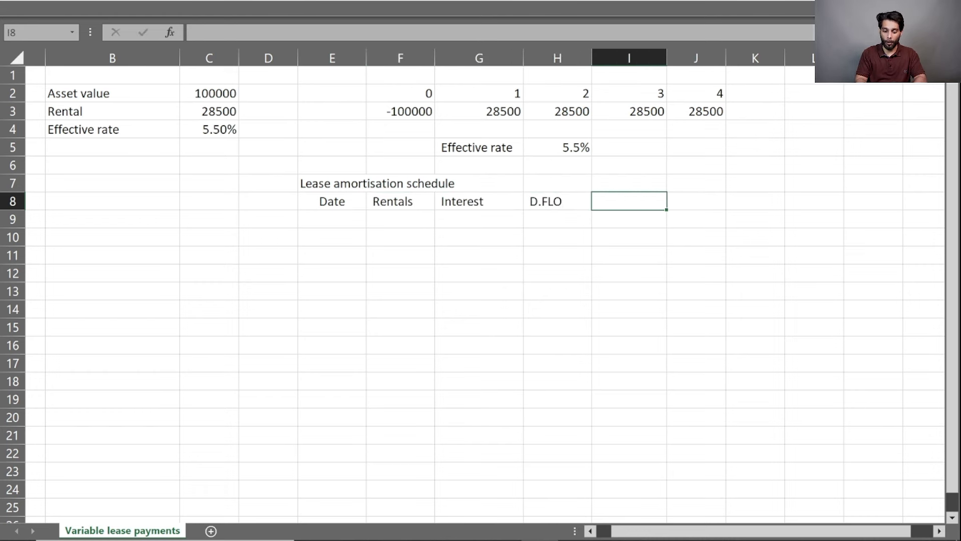
{"action": "type", "text": "B.FLO"}
Centre the schedule's column headings in E8:I8
{"action": "left_click_drag", "start_coordinate": [332, 201], "coordinate": [350, 223]}
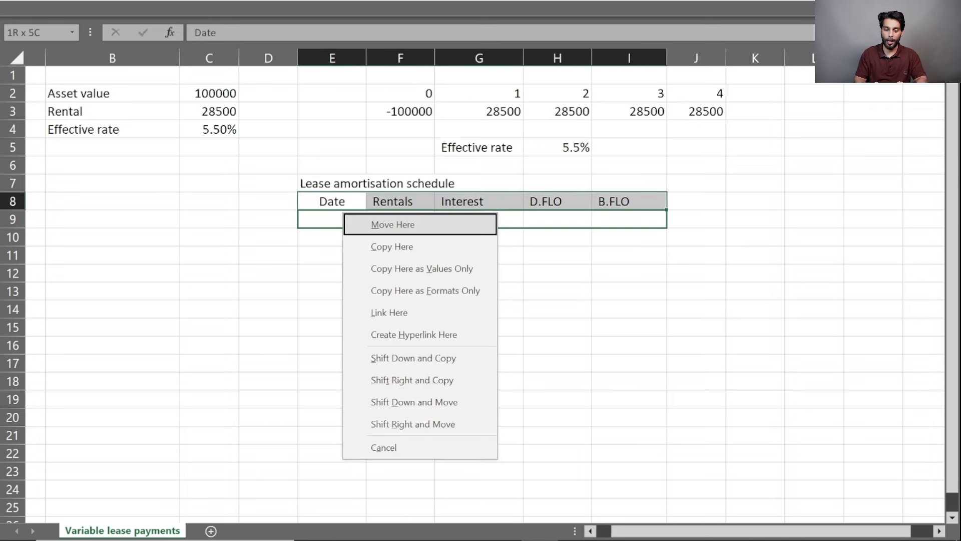
{"action": "key", "text": "Escape"}
{"action": "right_click", "coordinate": [343, 203]}
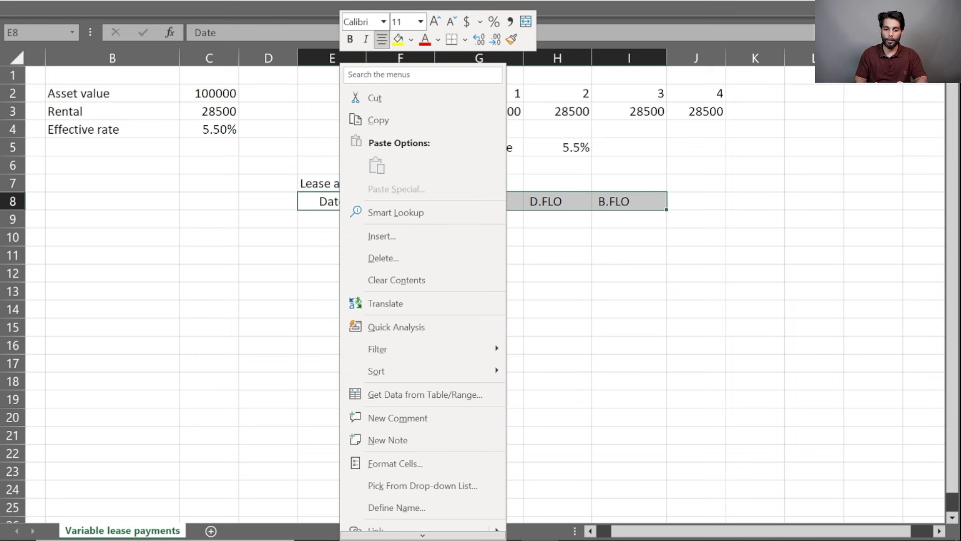
{"action": "key", "text": "Escape"}
{"action": "key", "text": "ctrl+e"}
{"action": "left_click", "coordinate": [382, 39]}
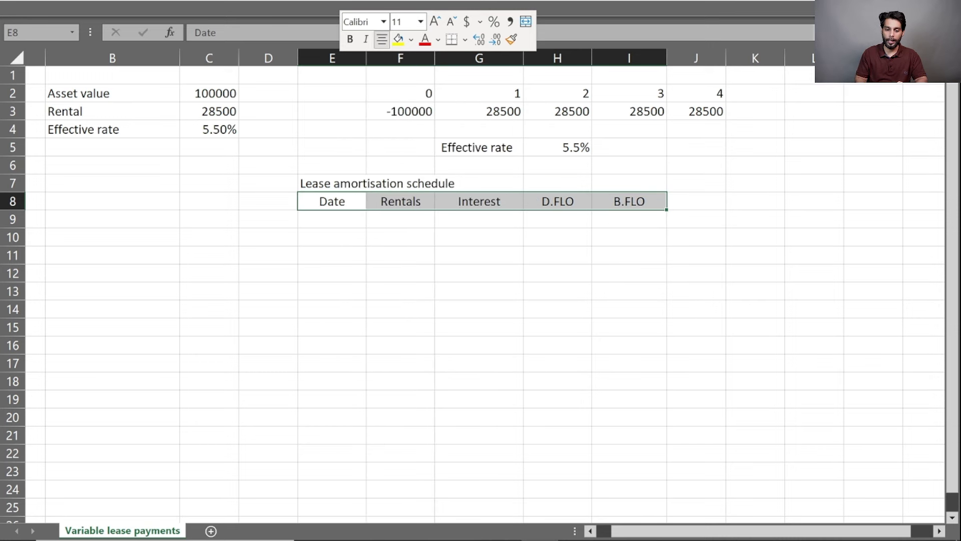
{"action": "left_click", "coordinate": [332, 219]}
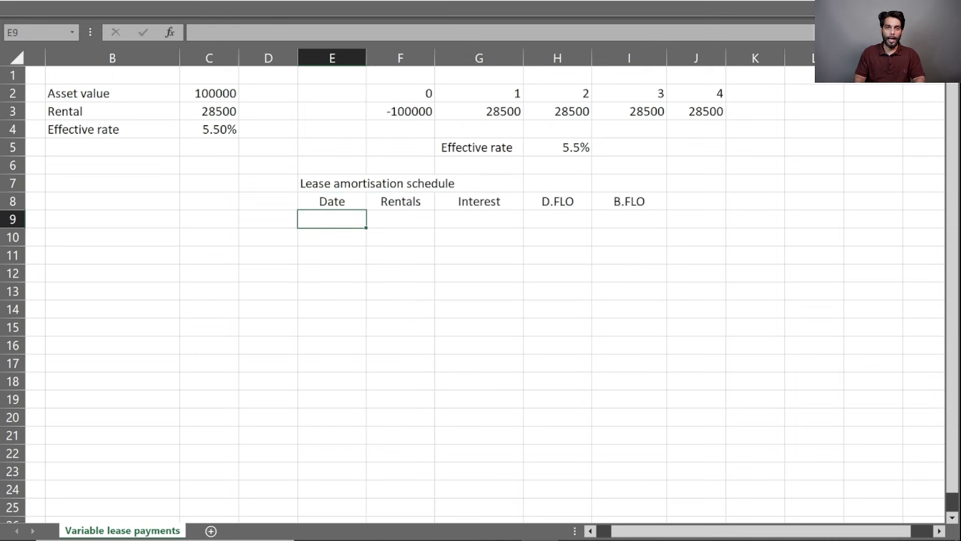
Highlight the asset value, rental and effective rate block in B2:C4 with a yellow fill
{"action": "left_click_drag", "start_coordinate": [209, 93], "coordinate": [150, 129]}
{"action": "right_click", "coordinate": [158, 130]}
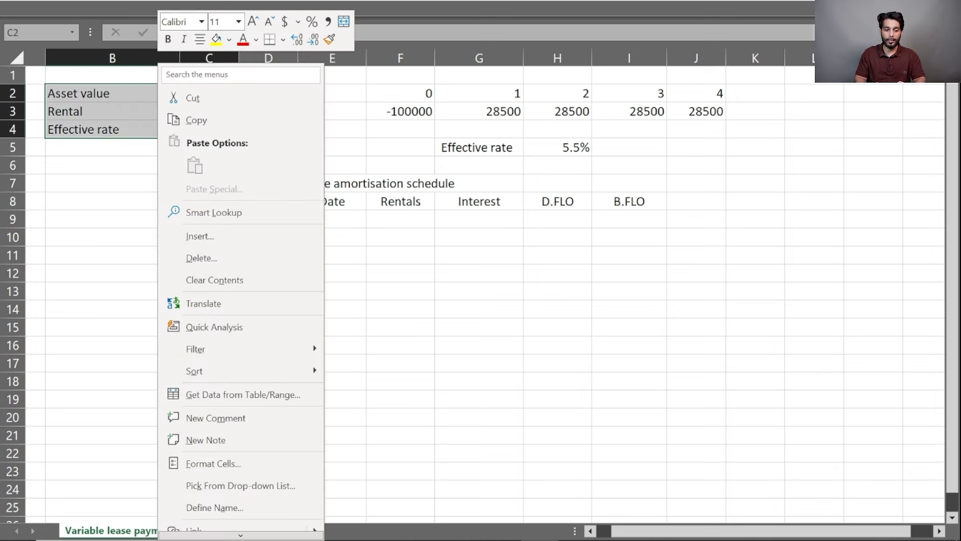
{"action": "left_click", "coordinate": [216, 39]}
Enter "Year 0" in E9 as the first entry under the Date heading
{"action": "left_click", "coordinate": [331, 219]}
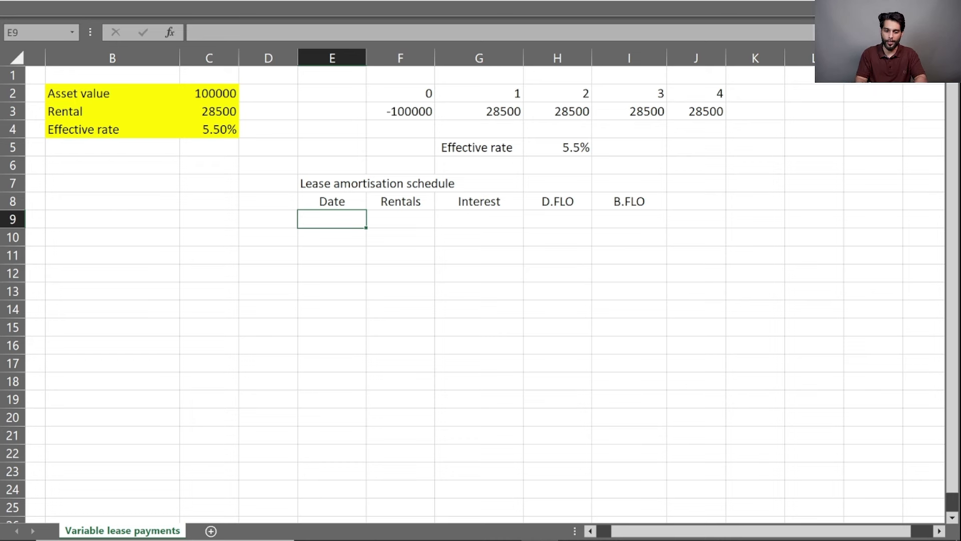
{"action": "type", "text": "Year"}
{"action": "type", "text": " 0"}
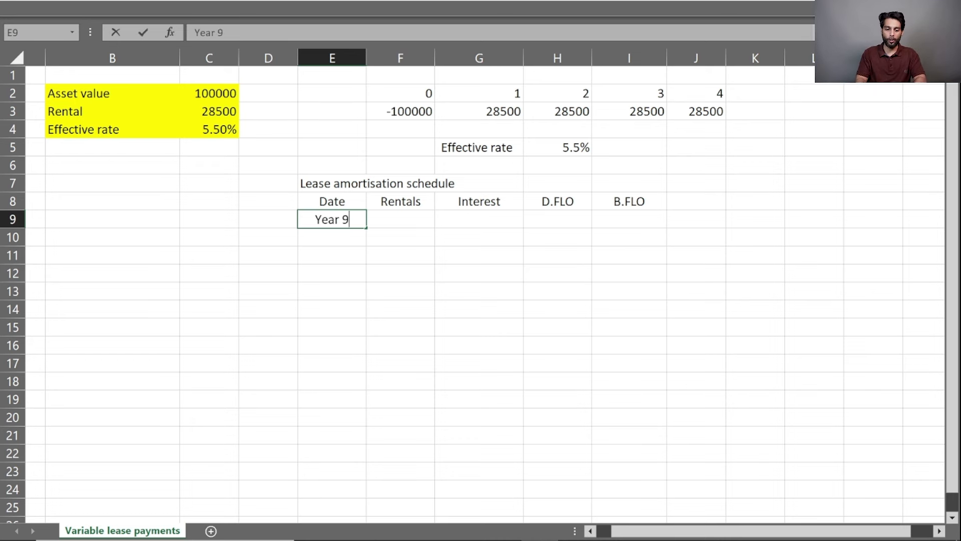
{"action": "key", "text": "BackSpace"}
{"action": "key", "text": "BackSpace"}
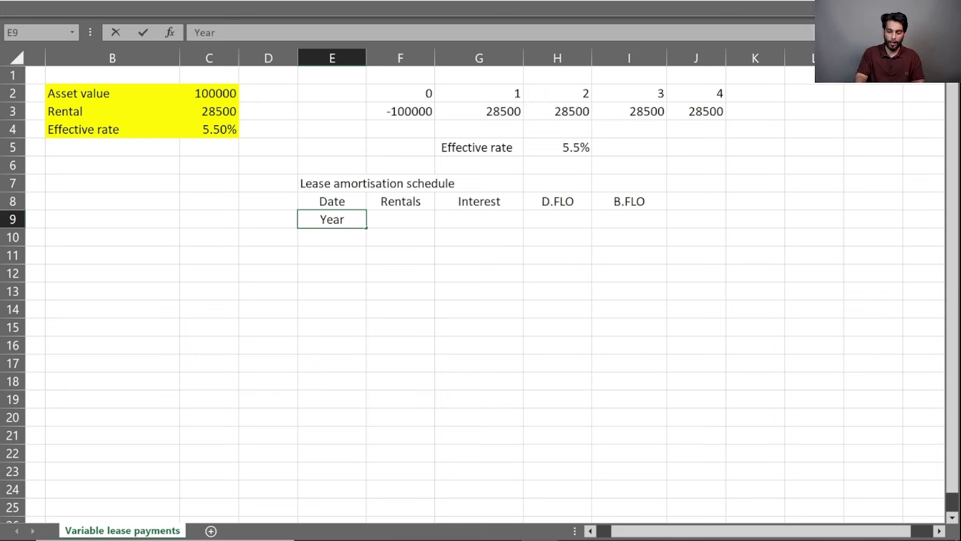
{"action": "type", "text": "0"}
{"action": "key", "text": "Return"}
Link the Year 0 B.FLO balance in I9 to the asset value in C2 and select E10 for the next row
{"action": "key", "text": "Up"}
{"action": "key", "text": "Right"}
{"action": "key", "text": "Right"}
{"action": "key", "text": "Right"}
{"action": "key", "text": "Right"}
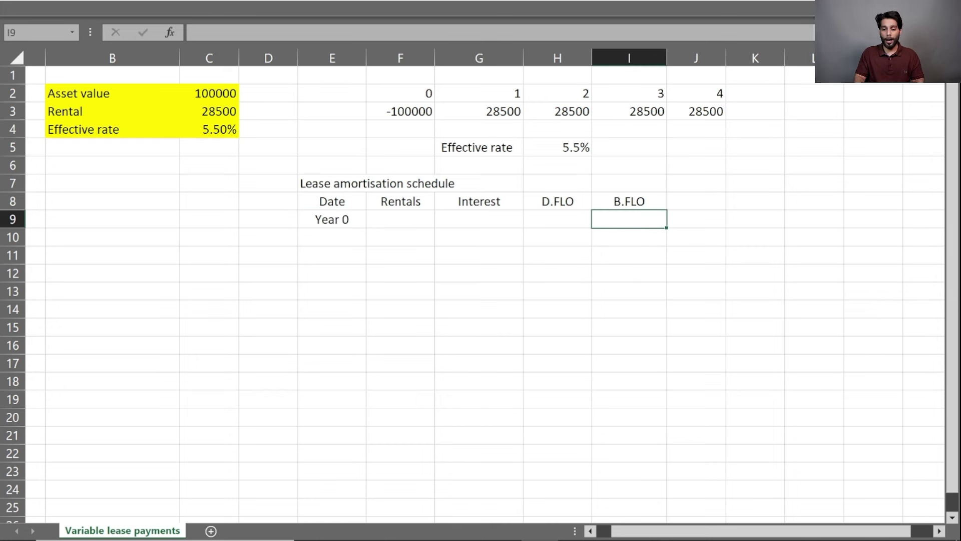
{"action": "type", "text": "="}
{"action": "key", "text": "Left"}
{"action": "key", "text": "Up"}
{"action": "key", "text": "Up"}
{"action": "key", "text": "Up"}
{"action": "key", "text": "Up"}
{"action": "key", "text": "Left"}
{"action": "key", "text": "Left"}
{"action": "key", "text": "Left"}
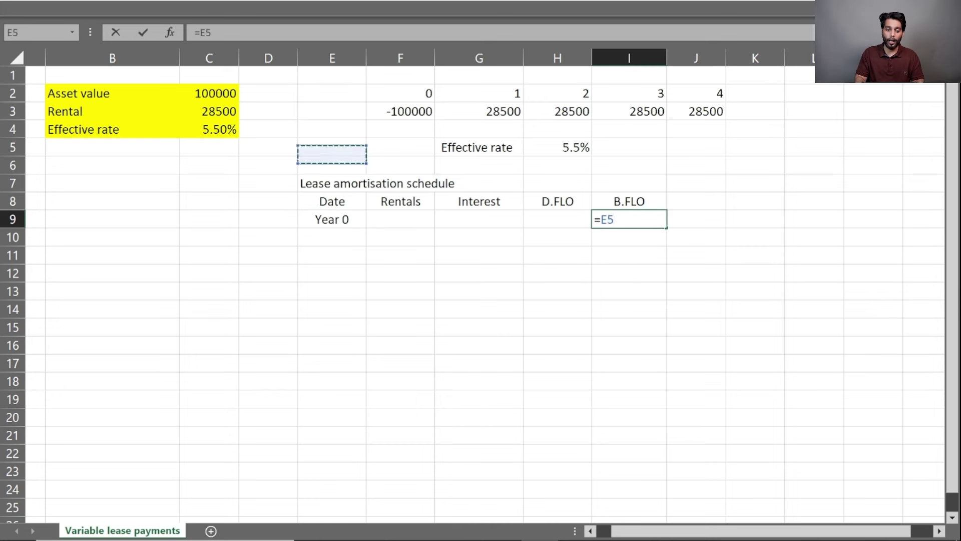
{"action": "key", "text": "Left"}
{"action": "key", "text": "Left"}
{"action": "key", "text": "Up"}
{"action": "key", "text": "Up"}
{"action": "key", "text": "Up"}
{"action": "key", "text": "Return"}
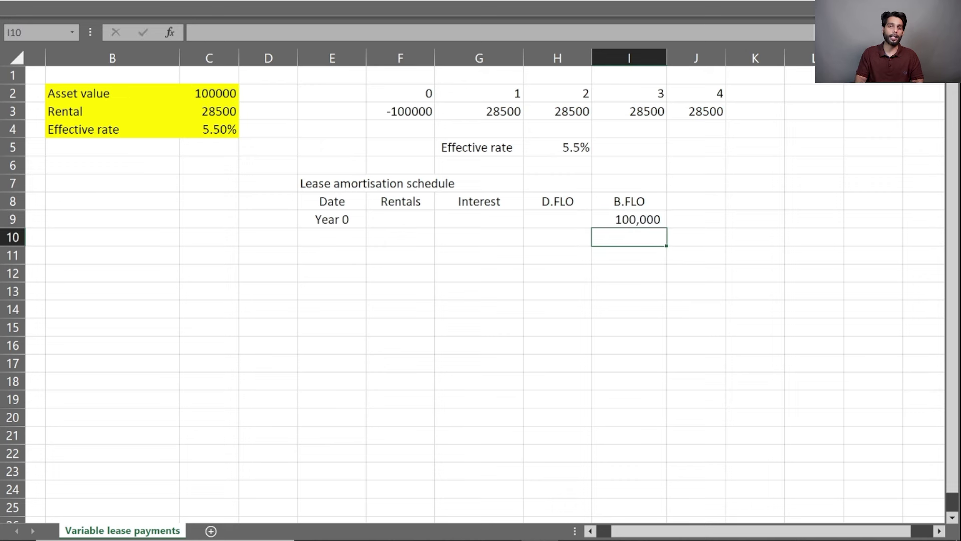
{"action": "key", "text": "Left"}
{"action": "key", "text": "Left"}
{"action": "key", "text": "Left"}
{"action": "key", "text": "Left"}
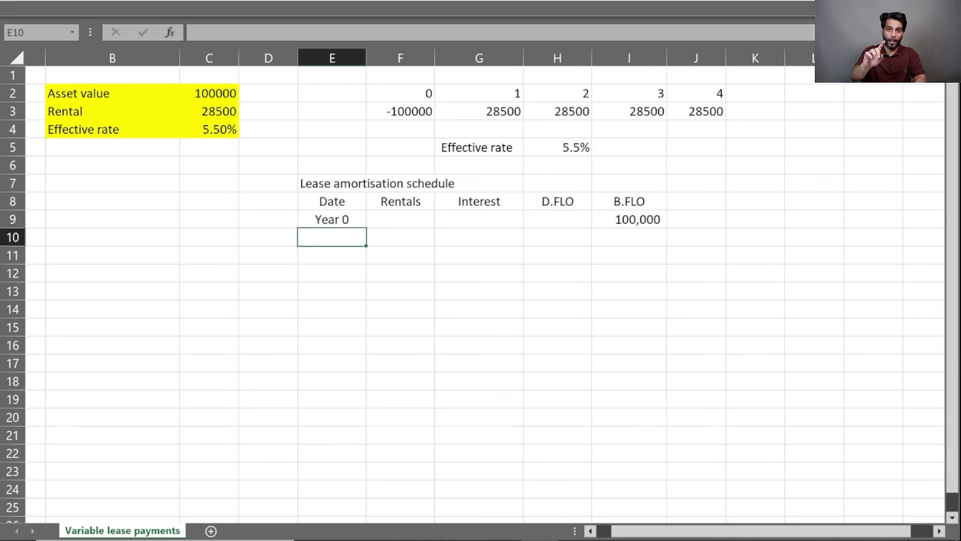
Enter "Year 1" in E10 and link its rental in F10 to the rental amount in C3
{"action": "type", "text": "Year 1"}
{"action": "key", "text": "Return"}
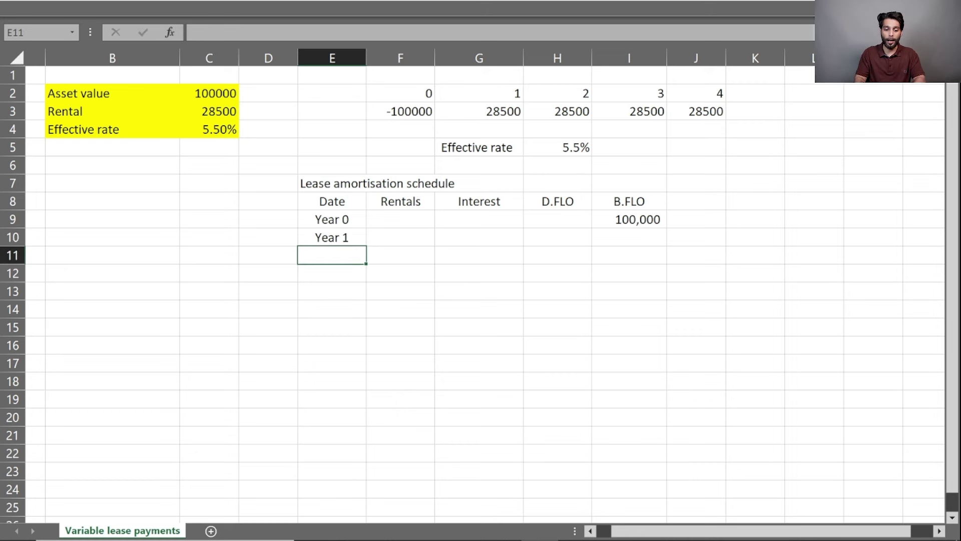
{"action": "key", "text": "Up"}
{"action": "key", "text": "Right"}
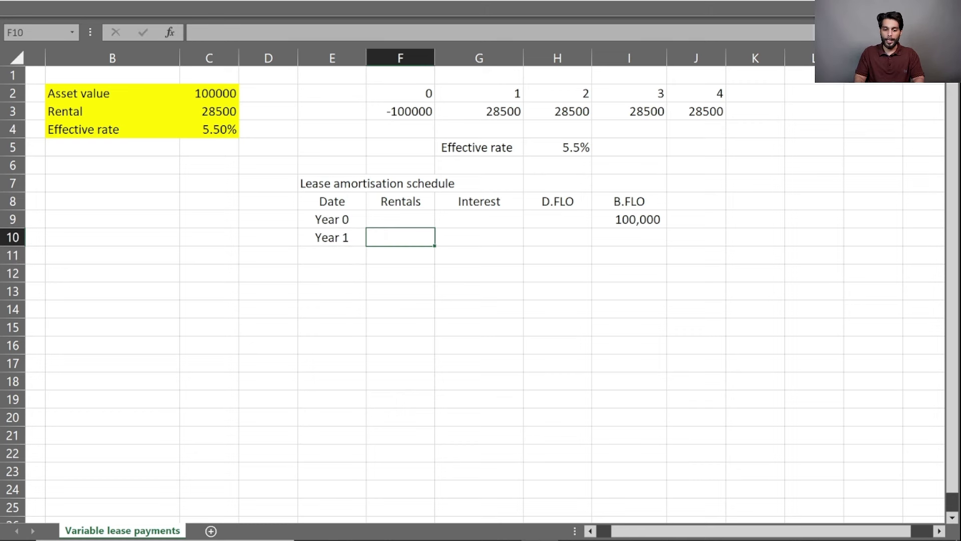
{"action": "type", "text": "="}
{"action": "key", "text": "Up"}
{"action": "key", "text": "Up"}
{"action": "key", "text": "Left"}
{"action": "key", "text": "Up"}
{"action": "key", "text": "Left"}
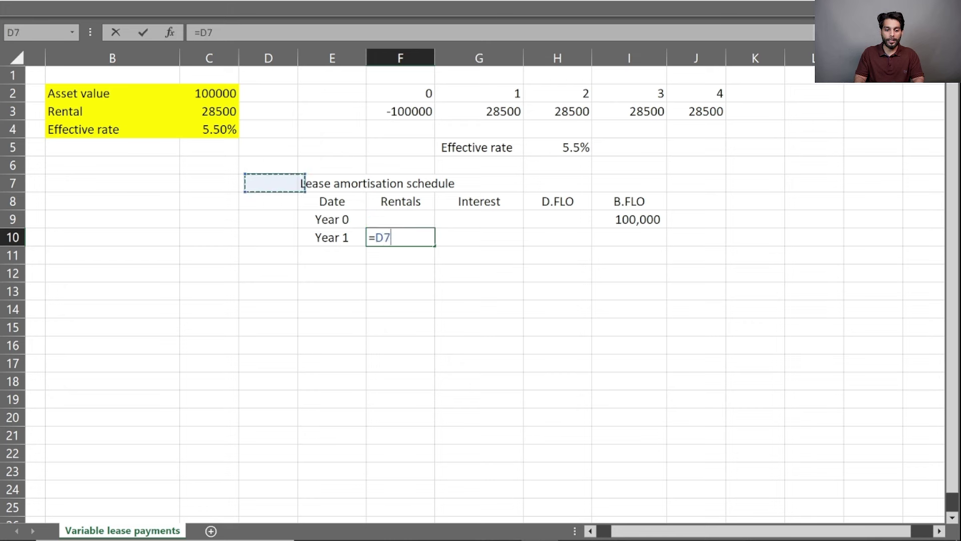
{"action": "key", "text": "Up"}
{"action": "key", "text": "Up"}
{"action": "key", "text": "Left"}
{"action": "key", "text": "Up"}
{"action": "key", "text": "Up"}
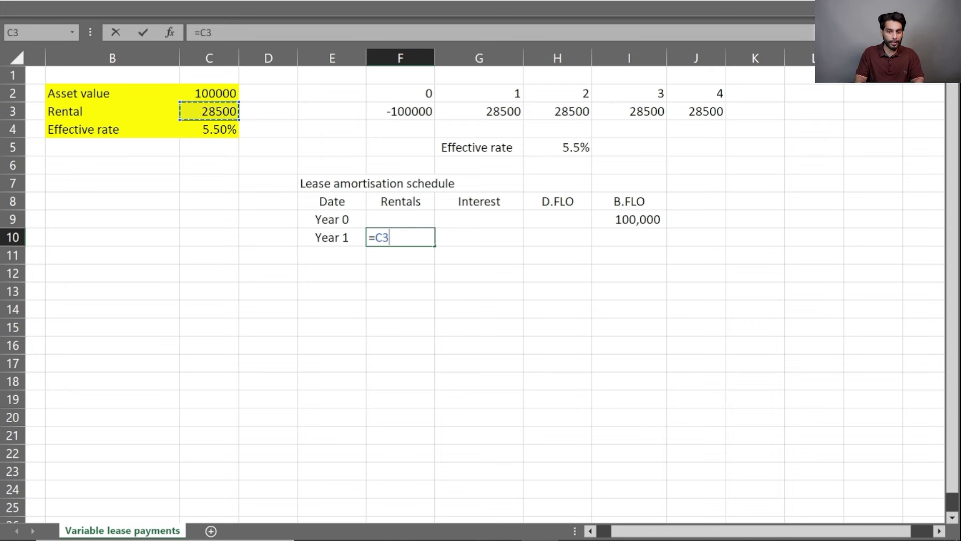
{"action": "key", "text": "Return"}
Calculate the Year 1 interest in G10 as the Year 0 balance times the effective rate, =I9*C4
{"action": "key", "text": "Up"}
{"action": "key", "text": "Right"}
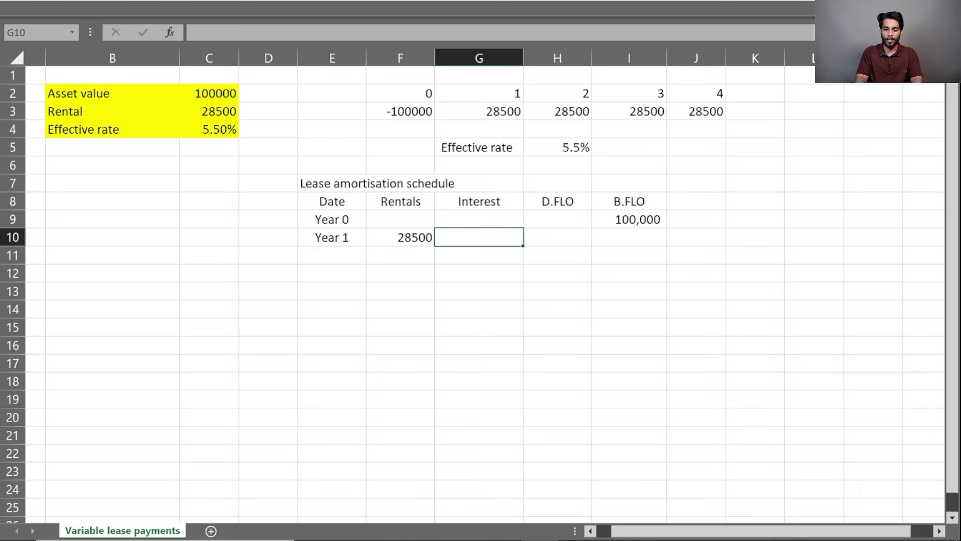
{"action": "type", "text": "="}
{"action": "key", "text": "Up"}
{"action": "key", "text": "Right"}
{"action": "key", "text": "Right"}
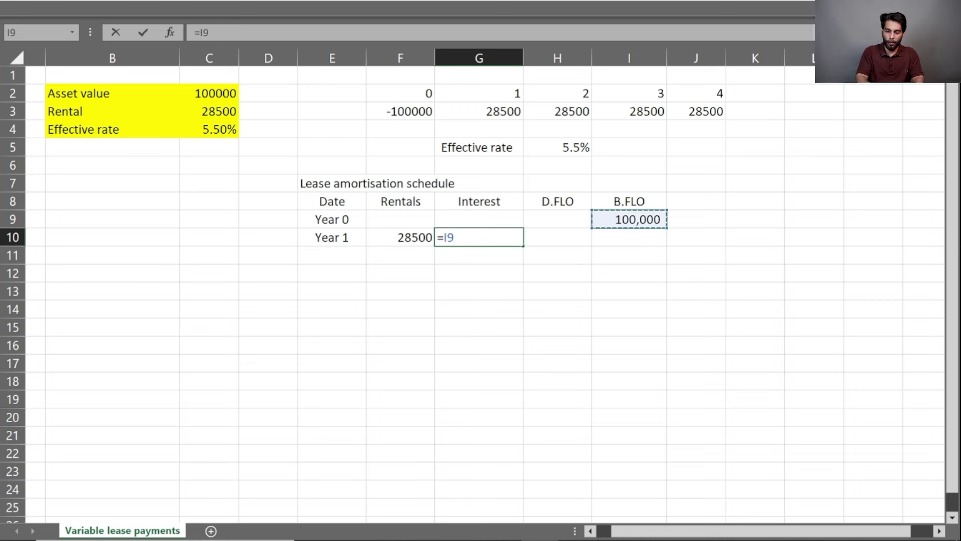
{"action": "type", "text": "*"}
{"action": "key", "text": "Up"}
{"action": "key", "text": "Up"}
{"action": "key", "text": "Left"}
{"action": "key", "text": "Left"}
{"action": "key", "text": "Up"}
{"action": "key", "text": "Up"}
{"action": "key", "text": "Left"}
{"action": "key", "text": "Up"}
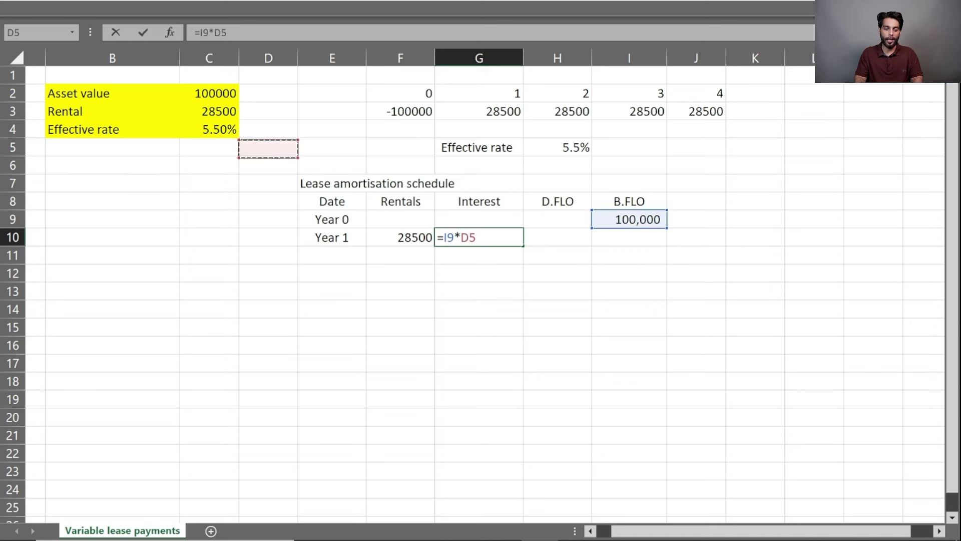
{"action": "key", "text": "Up"}
{"action": "key", "text": "Left"}
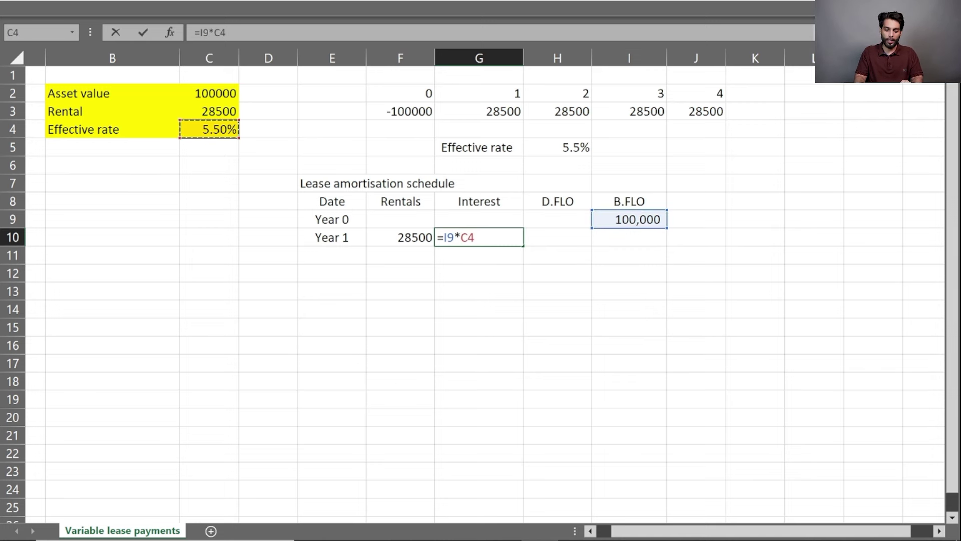
{"action": "key", "text": "Return"}
Try to reduce the number of decimal places across the schedule range F10:I14
{"action": "key", "text": "Up"}
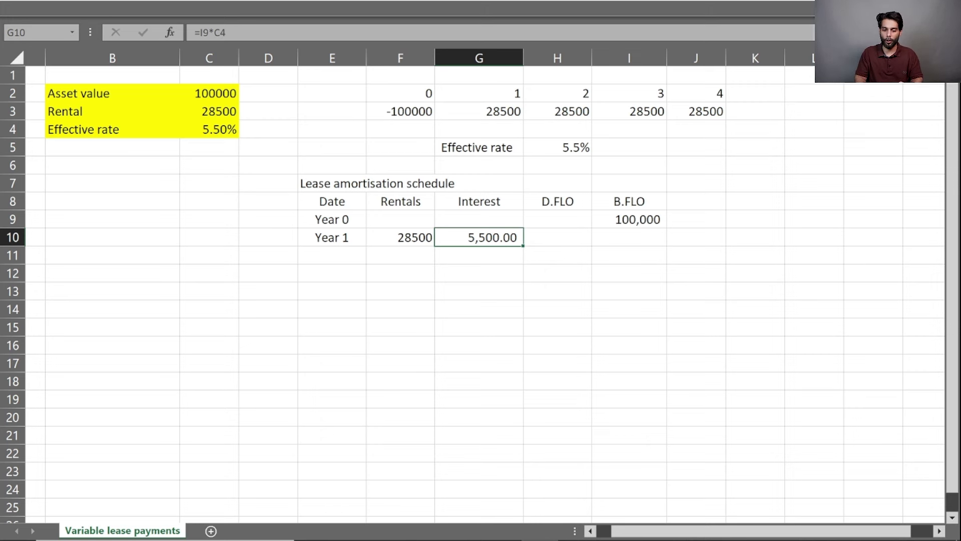
{"action": "left_click_drag", "start_coordinate": [400, 238], "coordinate": [629, 309]}
{"action": "right_click", "coordinate": [616, 317]}
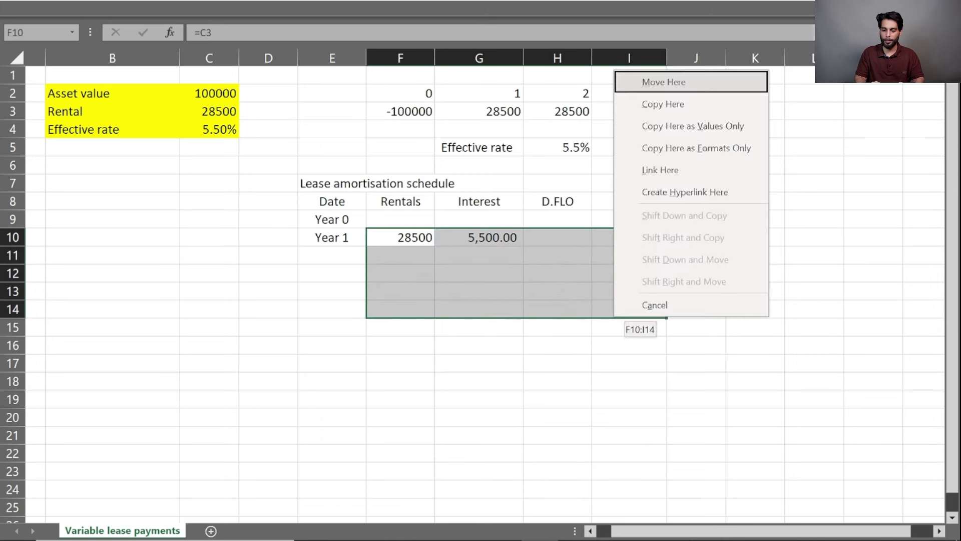
{"action": "right_click", "coordinate": [526, 81]}
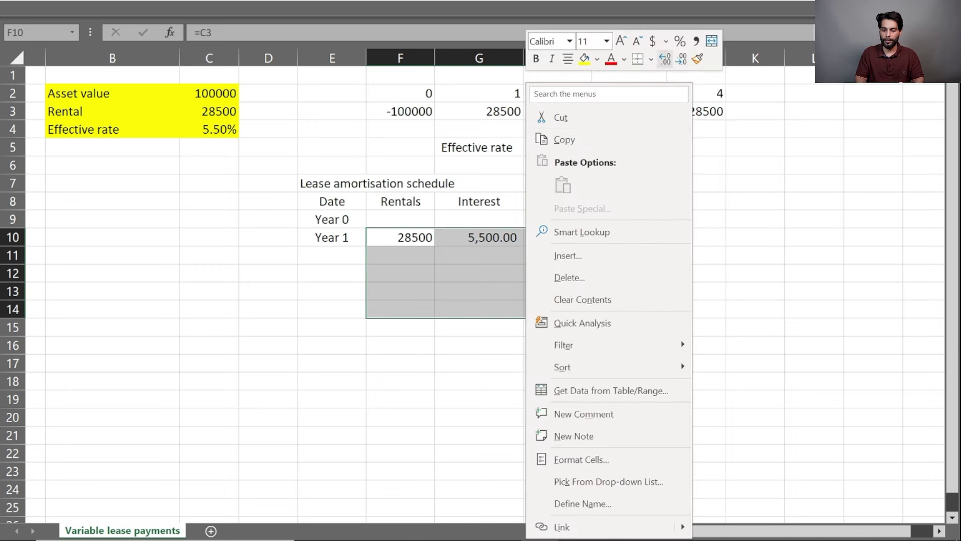
{"action": "key", "text": "Escape"}
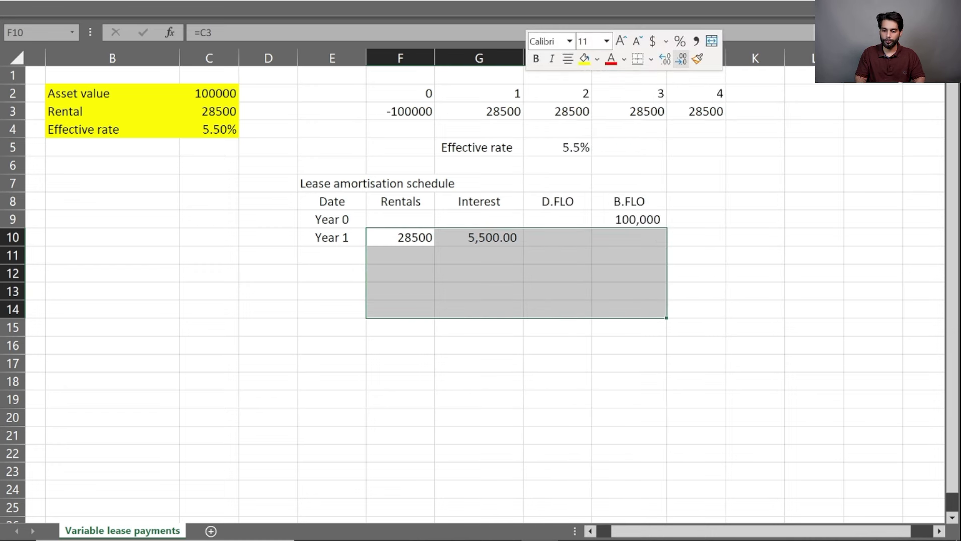
{"action": "left_click", "coordinate": [479, 309]}
{"action": "left_click_drag", "start_coordinate": [400, 237], "coordinate": [629, 309]}
{"action": "right_click", "coordinate": [641, 313]}
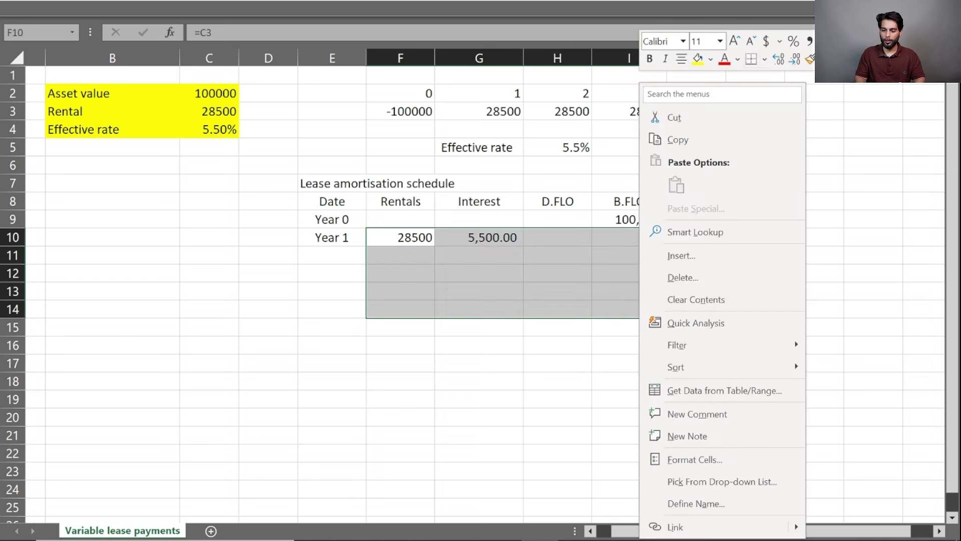
{"action": "left_click", "coordinate": [795, 59]}
Reduce the Year 1 interest in G10 to no decimal places
{"action": "left_click", "coordinate": [479, 237]}
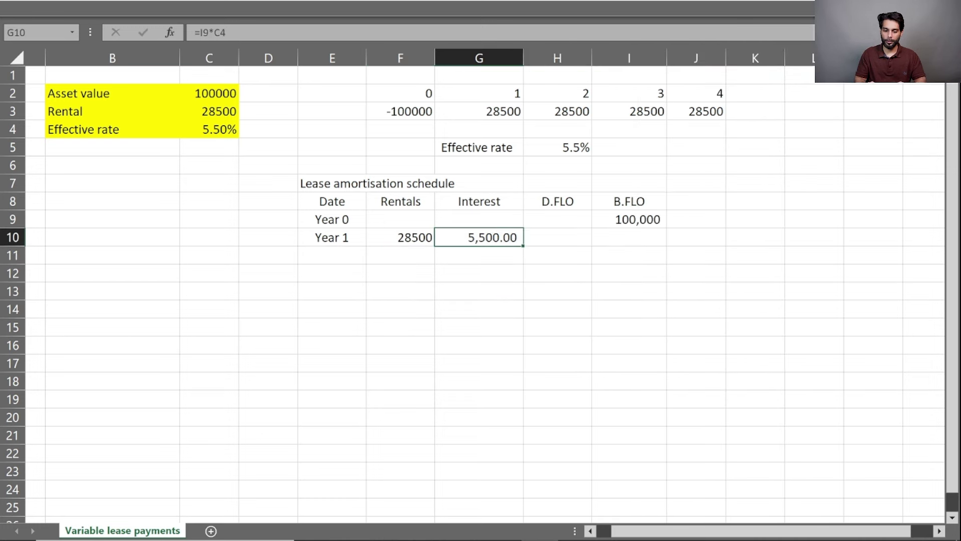
{"action": "right_click", "coordinate": [468, 238]}
{"action": "left_click", "coordinate": [623, 58]}
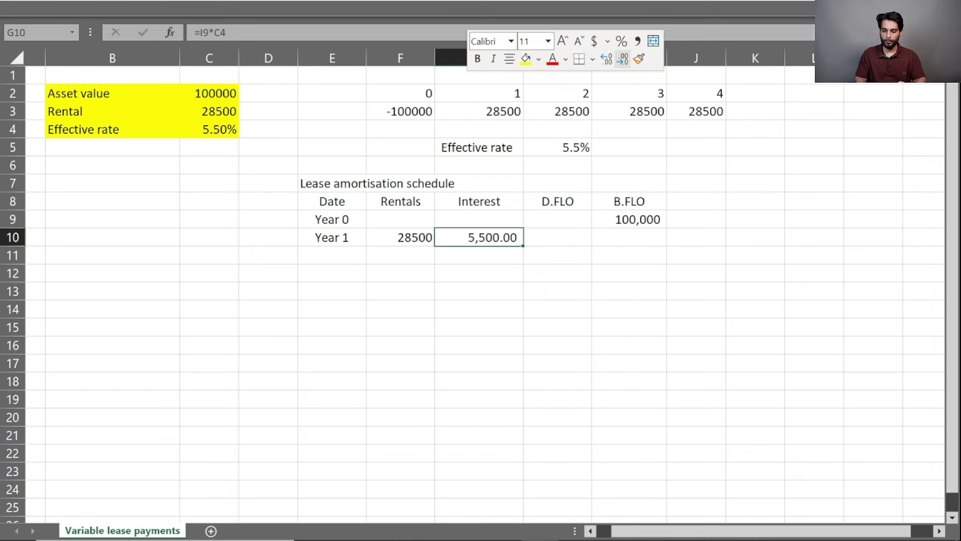
{"action": "left_click", "coordinate": [623, 58]}
{"action": "left_click", "coordinate": [623, 58]}
Calculate the Year 1 D.FLO in H10 as the rental minus the interest, =F10-G10
{"action": "left_click", "coordinate": [557, 237]}
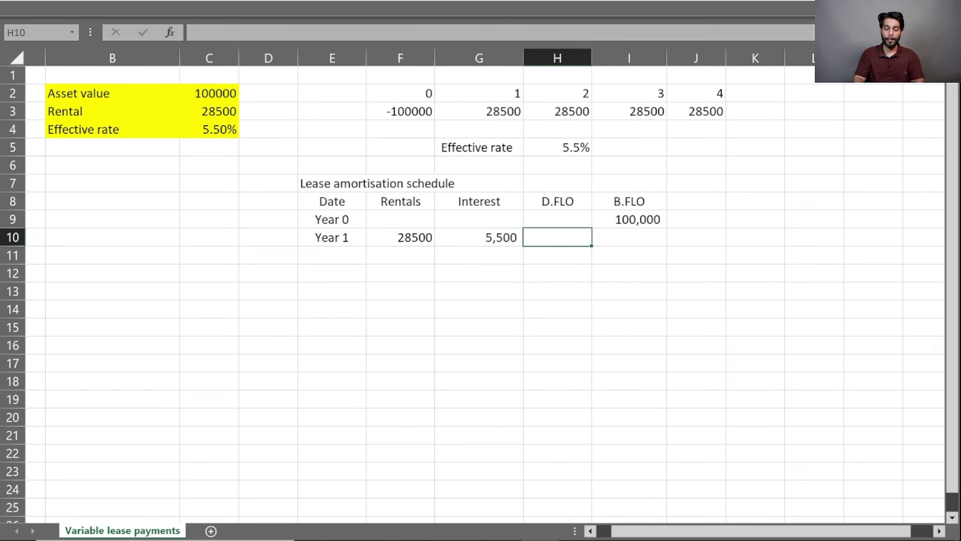
{"action": "type", "text": "="}
{"action": "key", "text": "Left"}
{"action": "key", "text": "Left"}
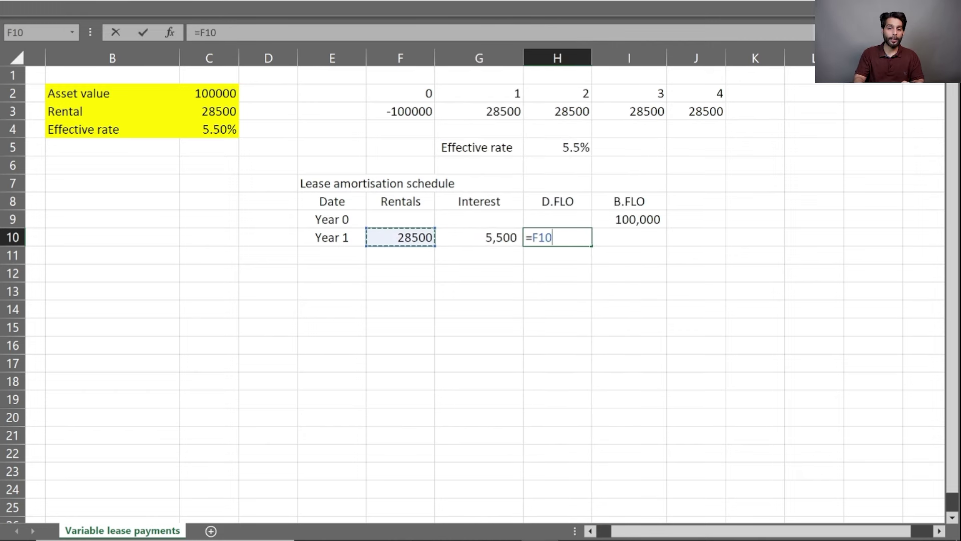
{"action": "type", "text": "-"}
{"action": "key", "text": "Left"}
{"action": "key", "text": "Return"}
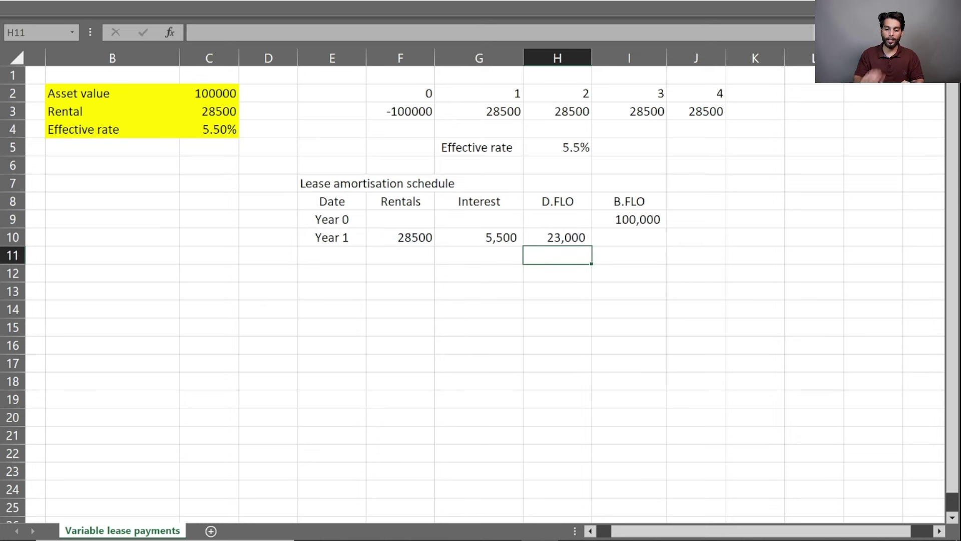
Calculate the Year 1 B.FLO balance in I10 as the Year 0 balance minus the Year 1 D.FLO, =I9-H10
{"action": "key", "text": "Up"}
{"action": "key", "text": "Right"}
{"action": "type", "text": "="}
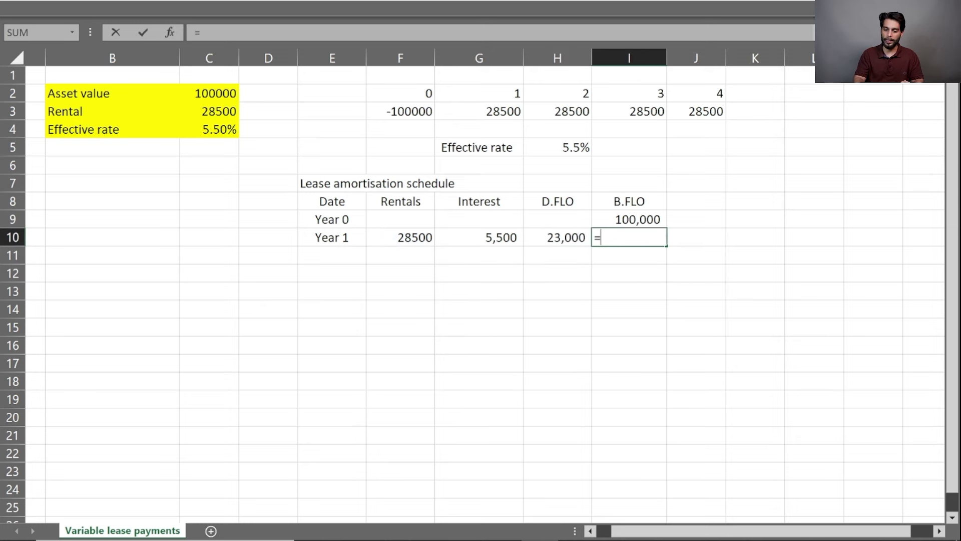
{"action": "key", "text": "Down"}
{"action": "key", "text": "Up"}
{"action": "key", "text": "Up"}
{"action": "type", "text": "-"}
{"action": "key", "text": "Left"}
{"action": "key", "text": "Return"}
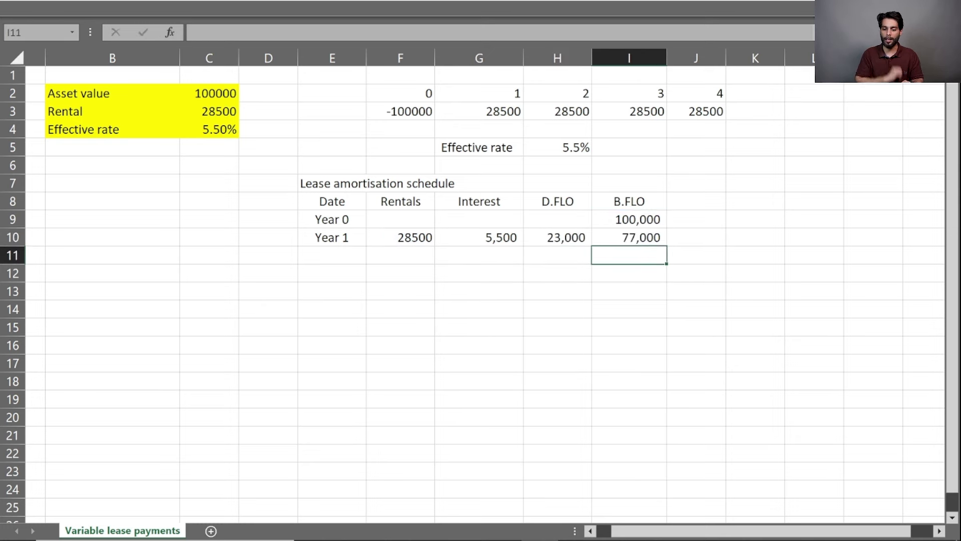
Enter "Year 2" in E11 and link its rental in F11 to the Year 1 rental in F10
{"action": "key", "text": "Left"}
{"action": "key", "text": "Left"}
{"action": "key", "text": "Left"}
{"action": "key", "text": "Left"}
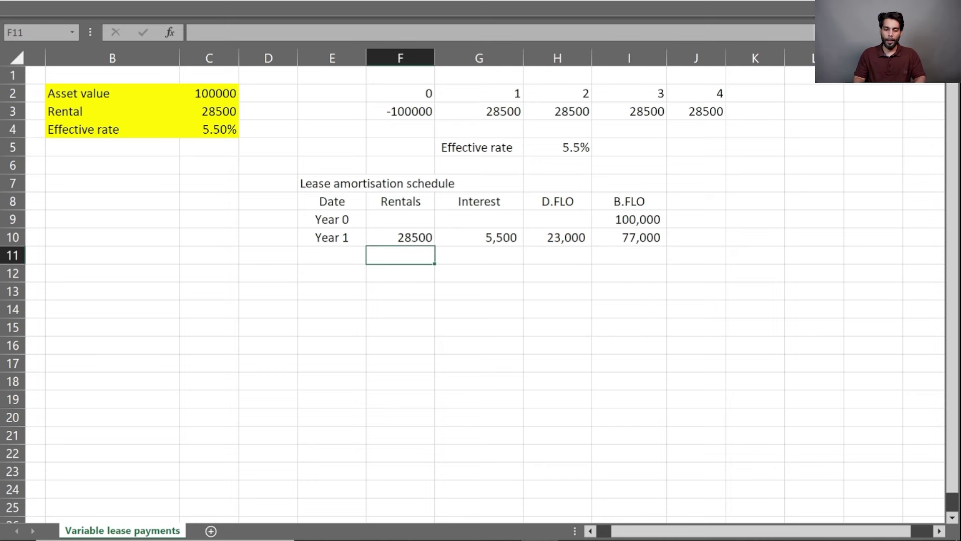
{"action": "type", "text": "Year 2"}
{"action": "key", "text": "Return"}
{"action": "left_click", "coordinate": [401, 256]}
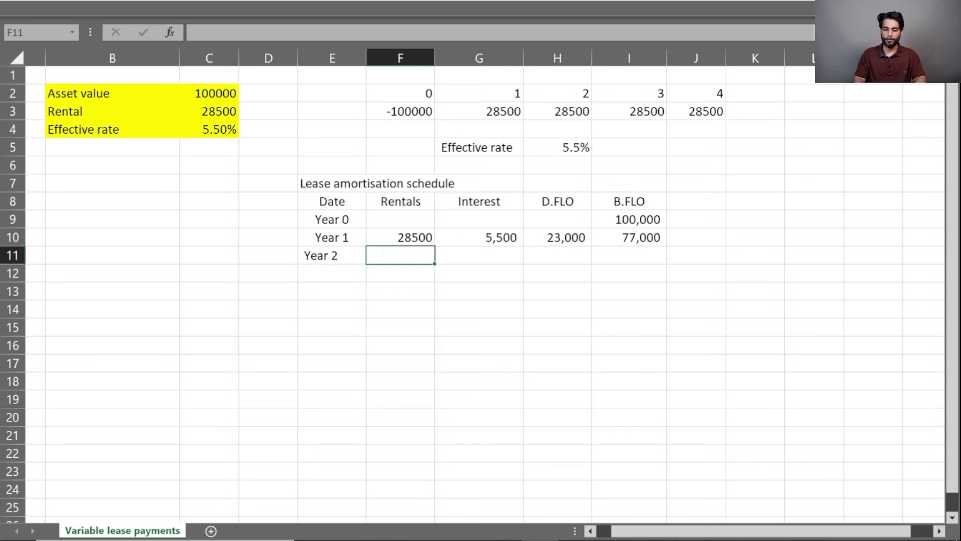
{"action": "type", "text": "="}
{"action": "key", "text": "Up"}
{"action": "key", "text": "Return"}
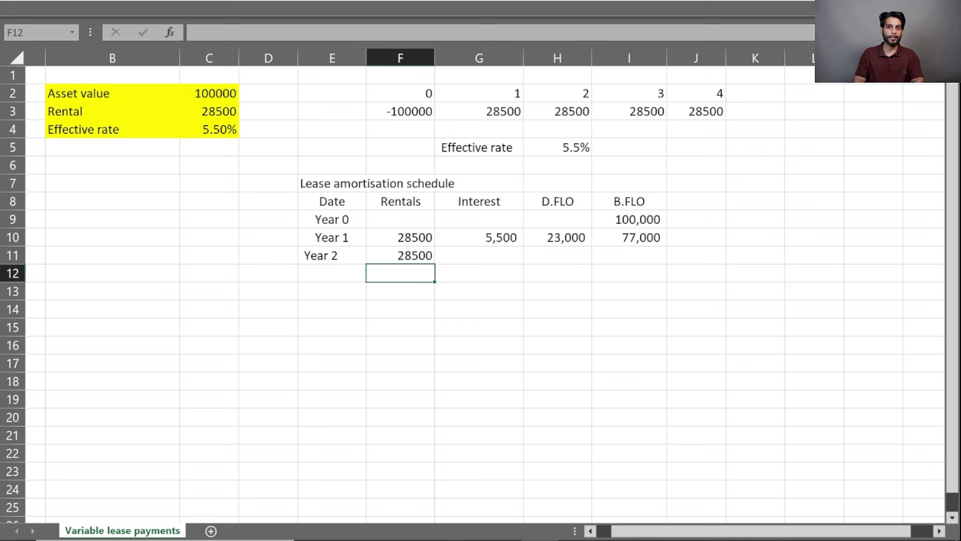
Calculate the Year 2 interest in G11 as the Year 1 balance times the effective rate, =I10*C4
{"action": "left_click", "coordinate": [479, 255]}
{"action": "type", "text": "="}
{"action": "key", "text": "Up"}
{"action": "key", "text": "Right"}
{"action": "key", "text": "Right"}
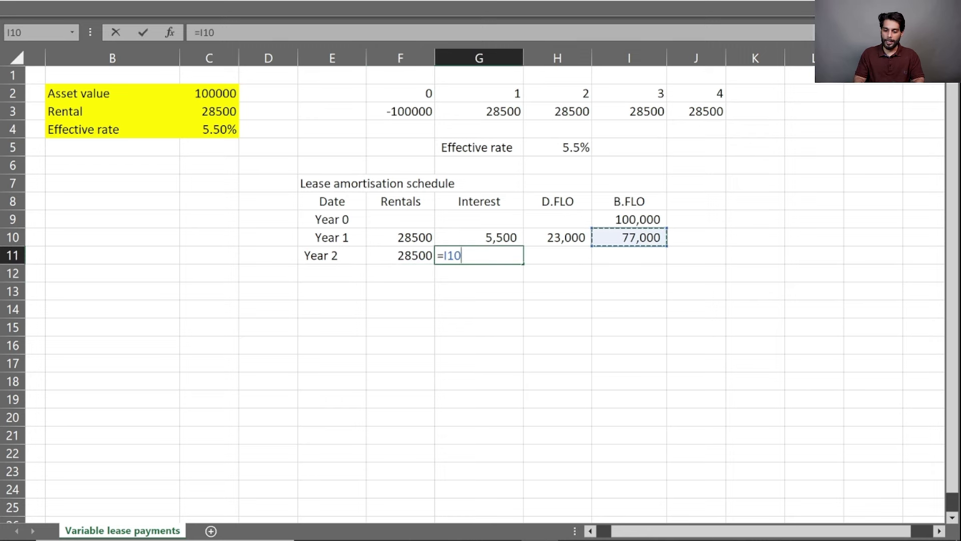
{"action": "type", "text": "*"}
{"action": "key", "text": "Up"}
{"action": "key", "text": "Up"}
{"action": "key", "text": "Left"}
{"action": "key", "text": "Left"}
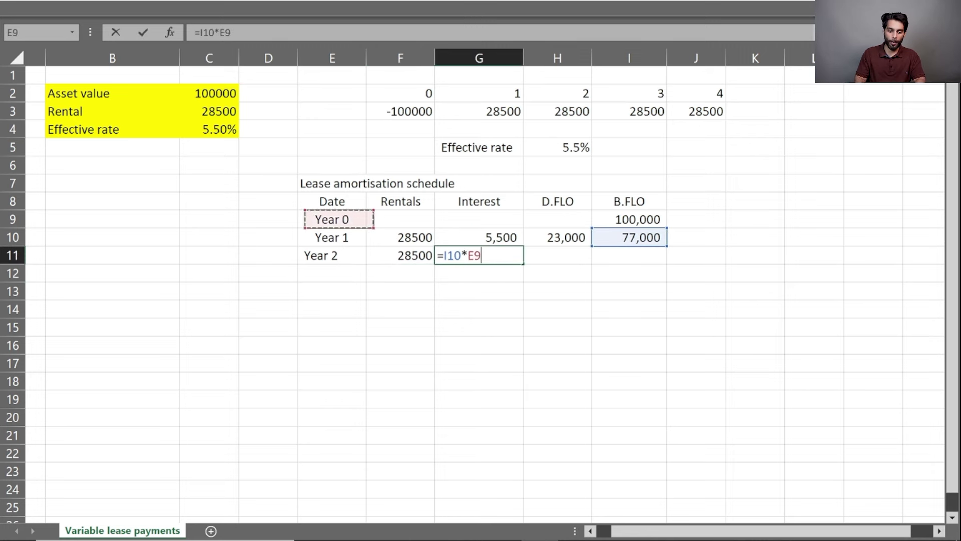
{"action": "key", "text": "Up"}
{"action": "key", "text": "Up"}
{"action": "key", "text": "Up"}
{"action": "key", "text": "Up"}
{"action": "key", "text": "Left"}
{"action": "key", "text": "Left"}
{"action": "key", "text": "Up"}
{"action": "key", "text": "Return"}
{"action": "left_click", "coordinate": [557, 256]}
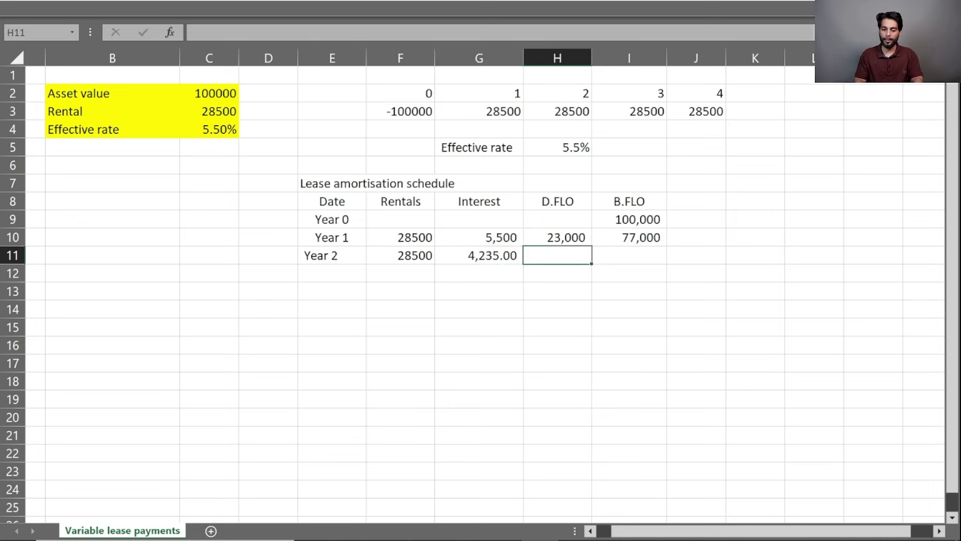
{"action": "left_click", "coordinate": [479, 237]}
{"action": "left_click", "coordinate": [401, 238]}
{"action": "left_click", "coordinate": [479, 238]}
{"action": "key", "text": "shift+Down"}
{"action": "key", "text": "shift+Down"}
{"action": "key", "text": "shift+Down"}
{"action": "key", "text": "shift+Down"}
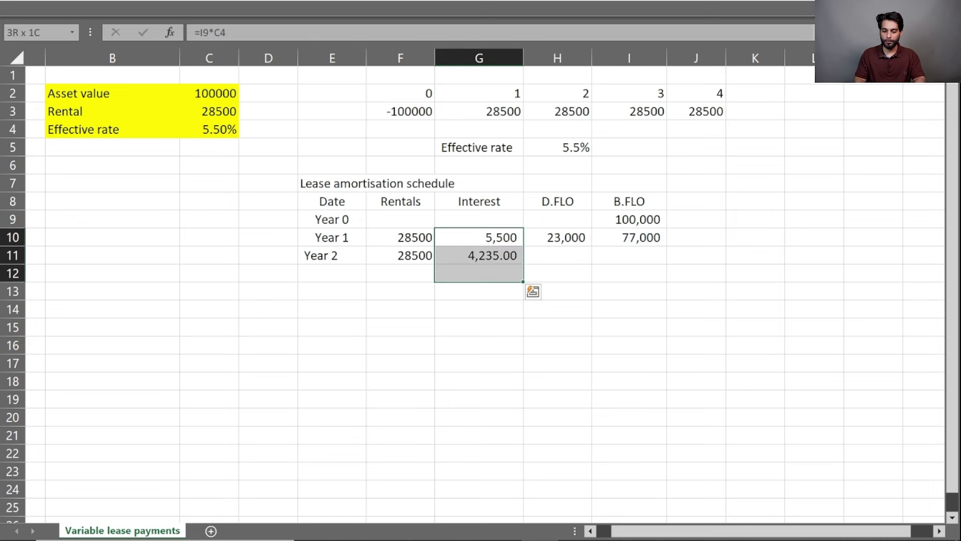
{"action": "key", "text": "Down"}
Copy the Year 1 interest cell G10 and paste only its formatting onto G11:G13
{"action": "key", "text": "Up"}
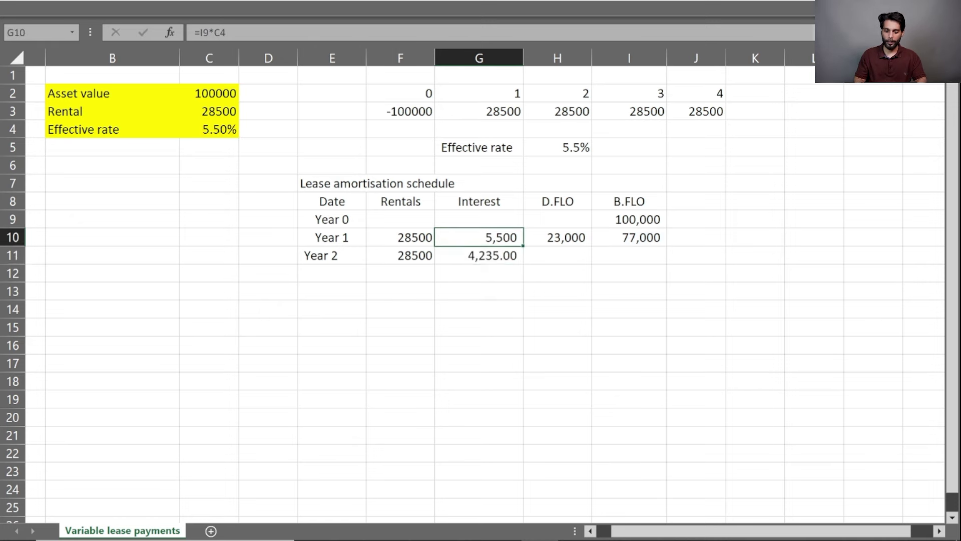
{"action": "key", "text": "ctrl+c"}
{"action": "key", "text": "Down"}
{"action": "key", "text": "shift+Down"}
{"action": "key", "text": "shift+Down"}
{"action": "key", "text": "ctrl+alt+v"}
{"action": "key", "text": "t"}
{"action": "key", "text": "Return"}
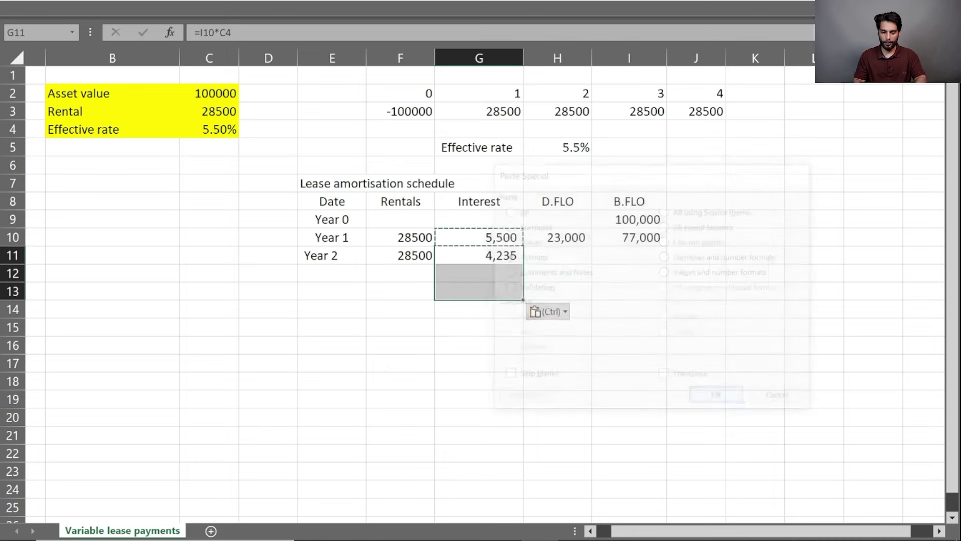
Paste G10's formatting onto the whole schedule range F9:I13 so every column uses the same number format
{"action": "key", "text": "Down"}
{"action": "key", "text": "Right"}
{"action": "key", "text": "Left"}
{"action": "key", "text": "Up"}
{"action": "key", "text": "Up"}
{"action": "key", "text": "Left"}
{"action": "key", "text": "ctrl"}
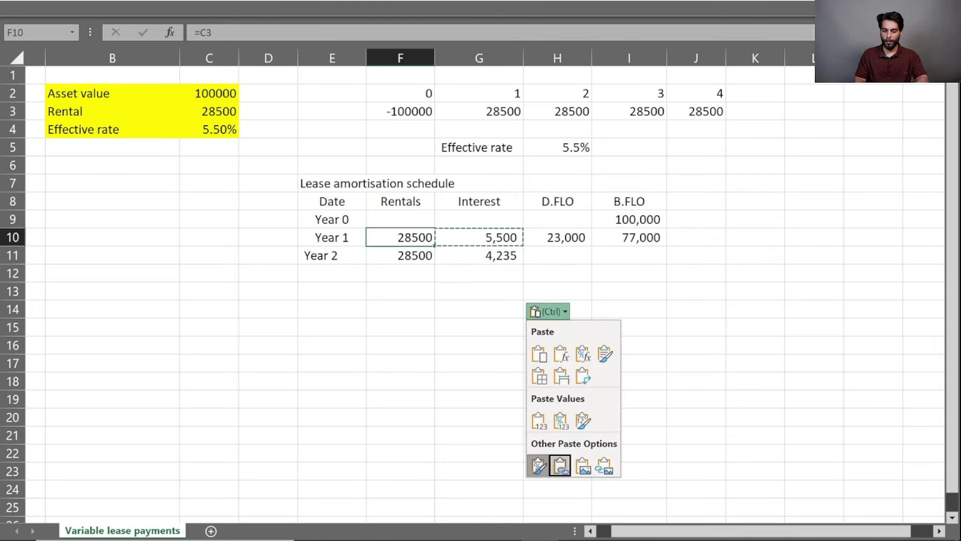
{"action": "key", "text": "Escape"}
{"action": "key", "text": "Right"}
{"action": "key", "text": "Left"}
{"action": "key", "text": "Up"}
{"action": "key", "text": "shift+Down"}
{"action": "key", "text": "shift+Right"}
{"action": "key", "text": "shift+Down"}
{"action": "key", "text": "shift+Down"}
{"action": "key", "text": "shift+Down"}
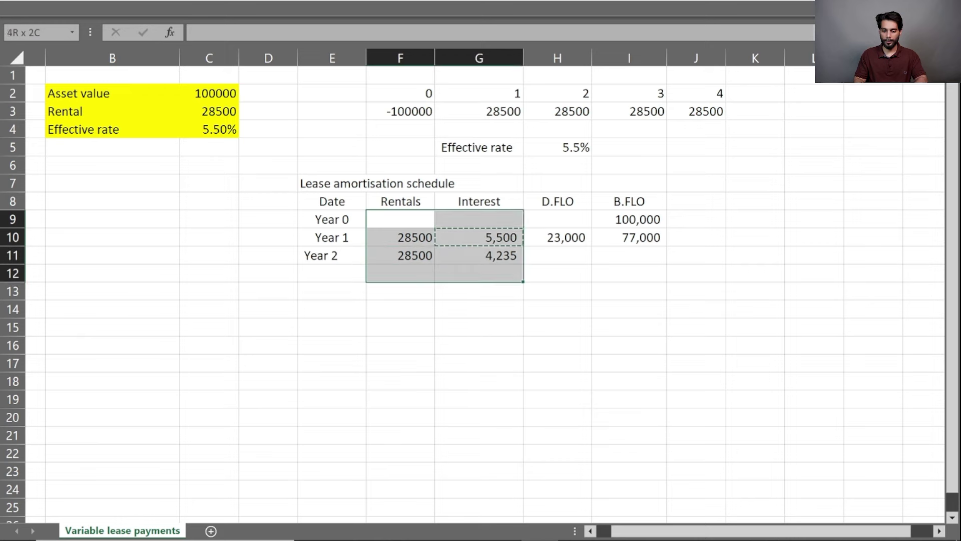
{"action": "key", "text": "shift+Right"}
{"action": "key", "text": "shift+Right"}
{"action": "key", "text": "ctrl+alt+v"}
{"action": "key", "text": "t"}
{"action": "key", "text": "Return"}
Calculate the Year 2 D.FLO in H11 as the rental minus the interest, =F11-G11
{"action": "key", "text": "Down"}
{"action": "key", "text": "Right"}
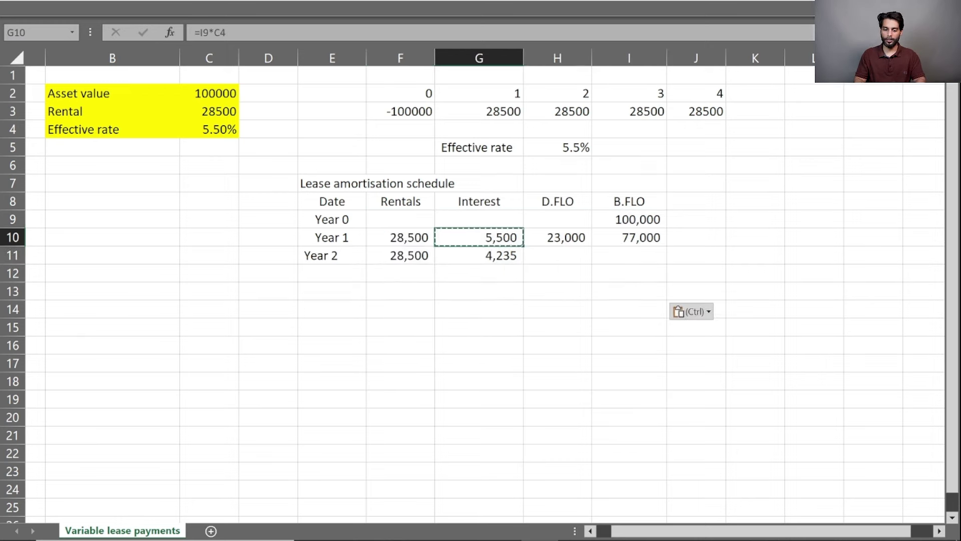
{"action": "key", "text": "Right"}
{"action": "key", "text": "Down"}
{"action": "key", "text": "Right"}
{"action": "key", "text": "Left"}
{"action": "type", "text": "="}
{"action": "key", "text": "Left"}
{"action": "key", "text": "Left"}
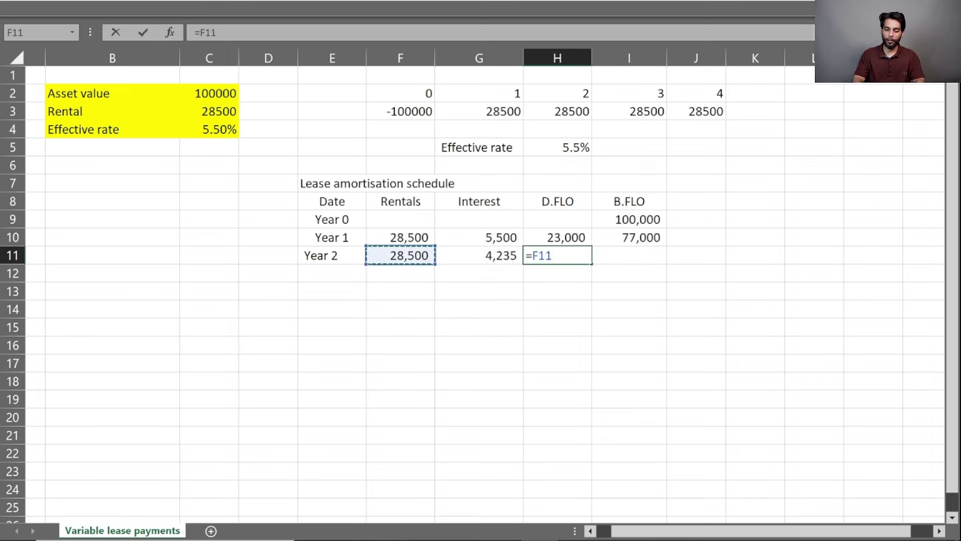
{"action": "type", "text": "-"}
{"action": "key", "text": "Left"}
{"action": "key", "text": "Return"}
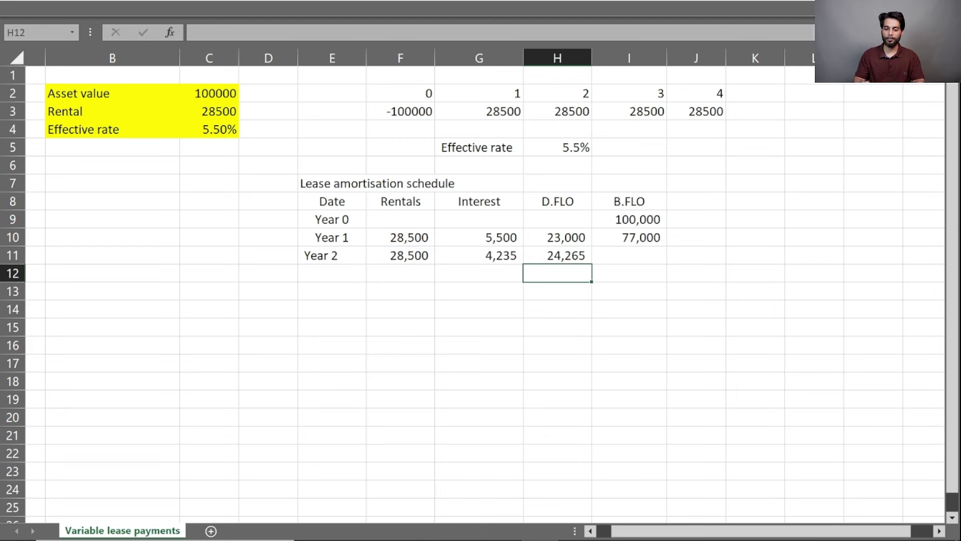
Calculate the Year 2 B.FLO in I11 as the Year 1 balance minus the Year 2 D.FLO, =I10-H11
{"action": "key", "text": "Up"}
{"action": "key", "text": "Right"}
{"action": "type", "text": "="}
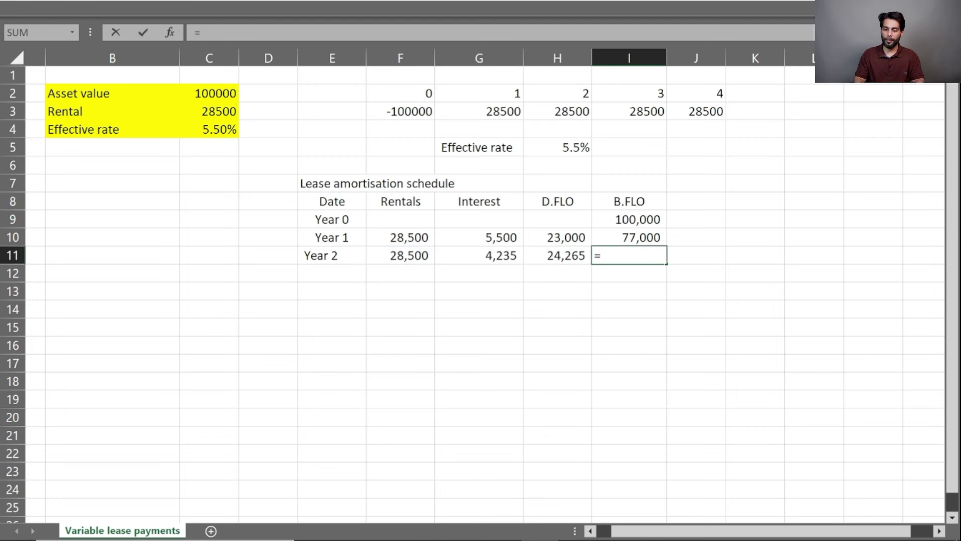
{"action": "key", "text": "Up"}
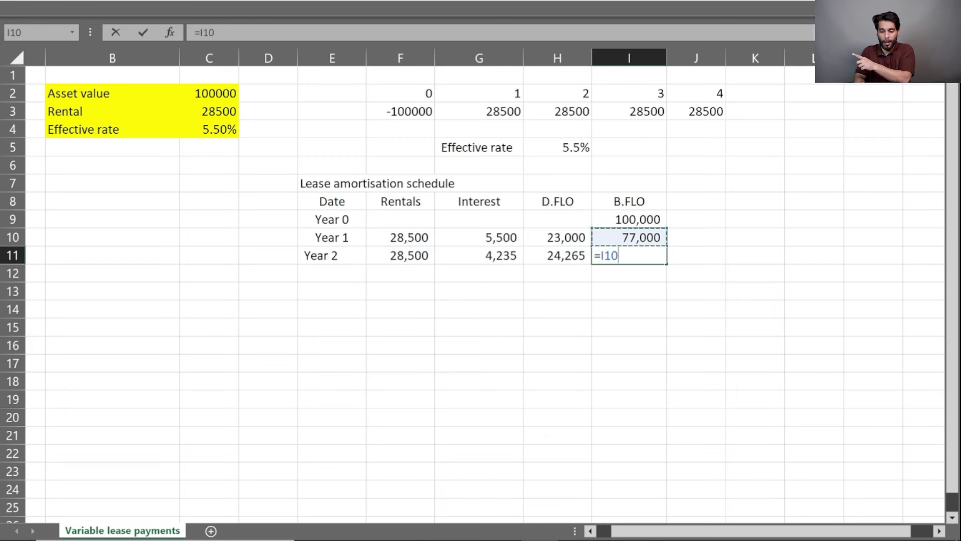
{"action": "type", "text": "-"}
{"action": "key", "text": "Left"}
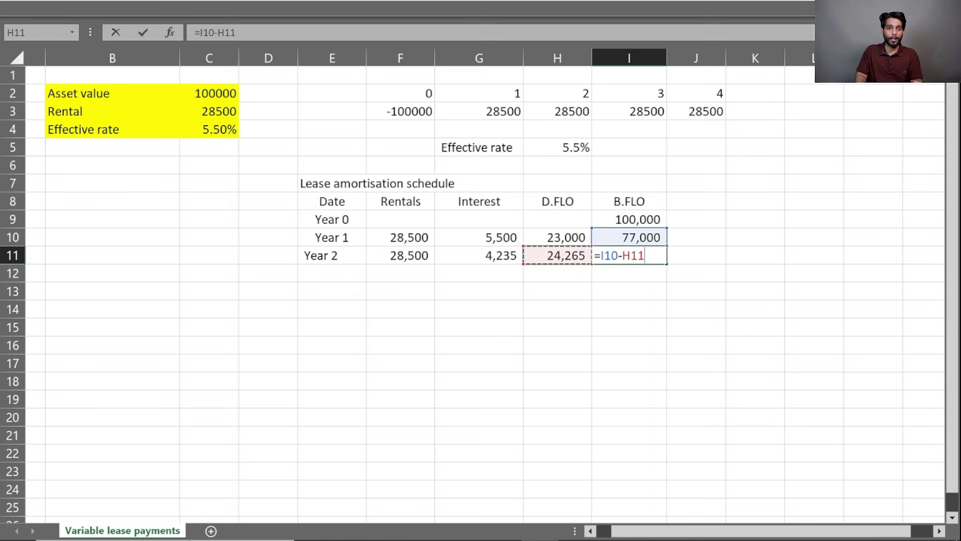
{"action": "key", "text": "Return"}
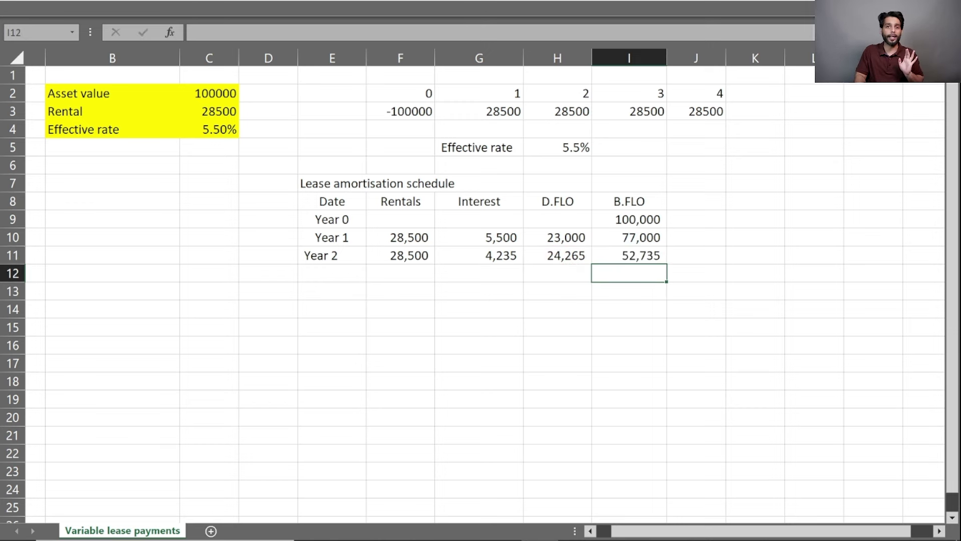
Copy the Year 1 label cell E10 and paste only its formatting onto E11:E13
{"action": "key", "text": "Left"}
{"action": "key", "text": "Left"}
{"action": "key", "text": "Left"}
{"action": "key", "text": "Left"}
{"action": "key", "text": "Up"}
{"action": "key", "text": "Up"}
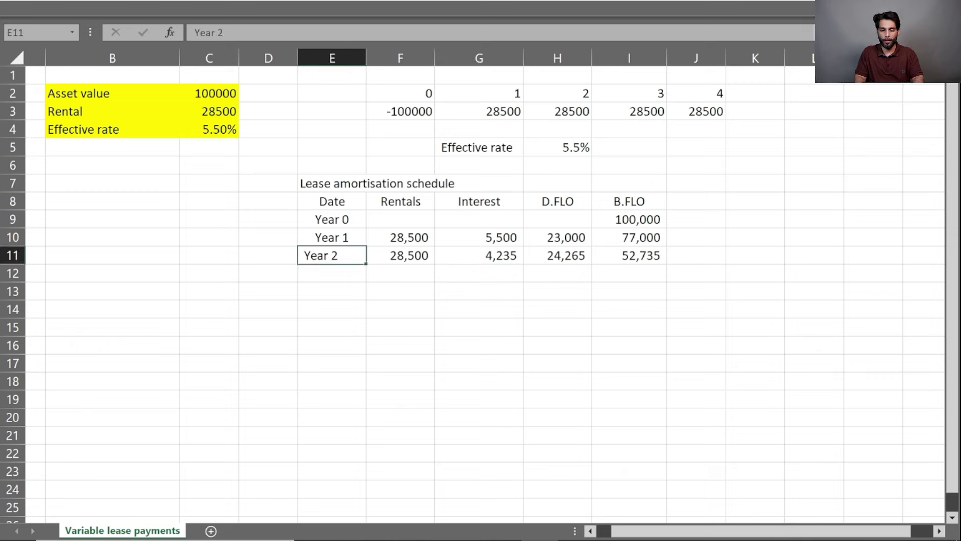
{"action": "key", "text": "ctrl+c"}
{"action": "key", "text": "Down"}
{"action": "key", "text": "shift+Down"}
{"action": "key", "text": "ctrl+alt+v"}
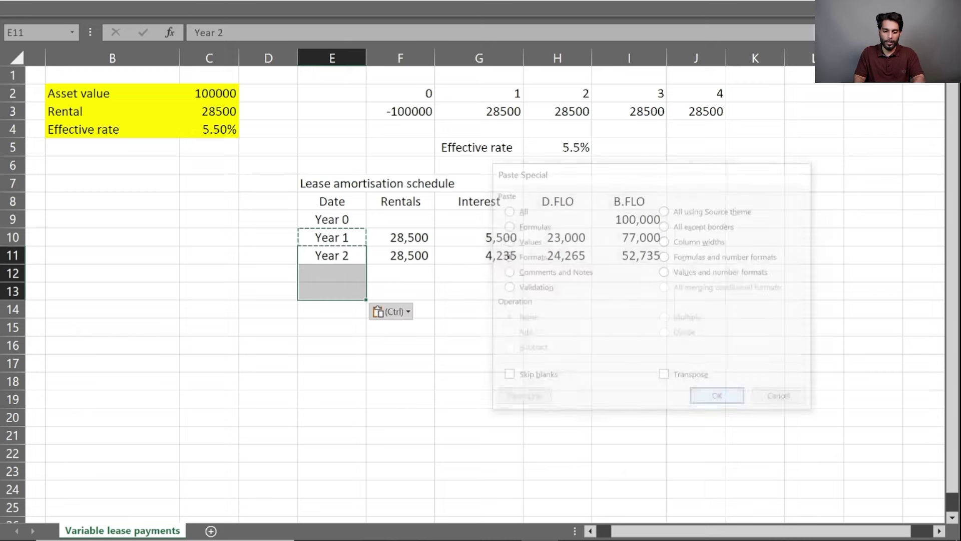
{"action": "key", "text": "t"}
{"action": "key", "text": "Return"}
Add the date labels Year 3 in E12 and Year 4 in E13
{"action": "key", "text": "Down"}
{"action": "key", "text": "F2"}
{"action": "type", "text": "Year 4"}
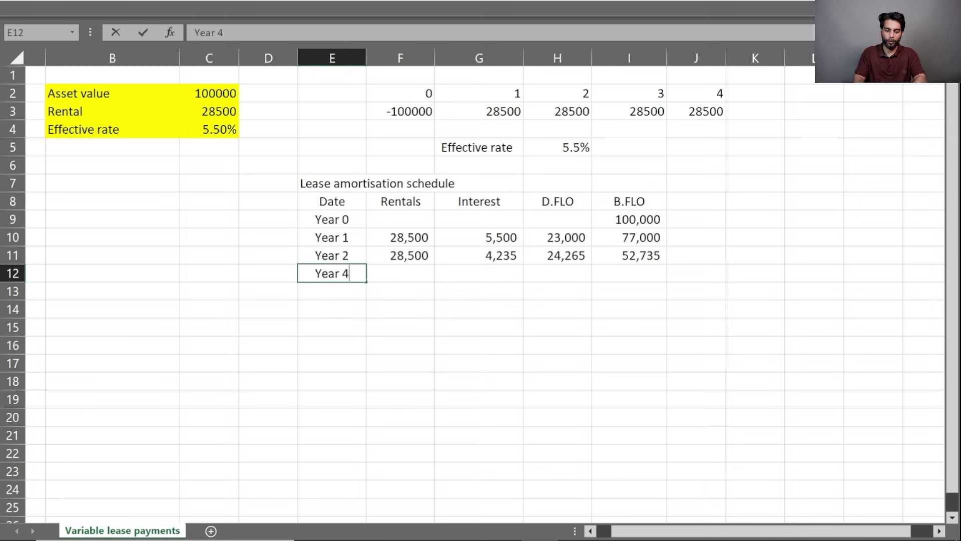
{"action": "key", "text": "BackSpace"}
{"action": "type", "text": "3"}
{"action": "key", "text": "Return"}
{"action": "type", "text": "Year 4"}
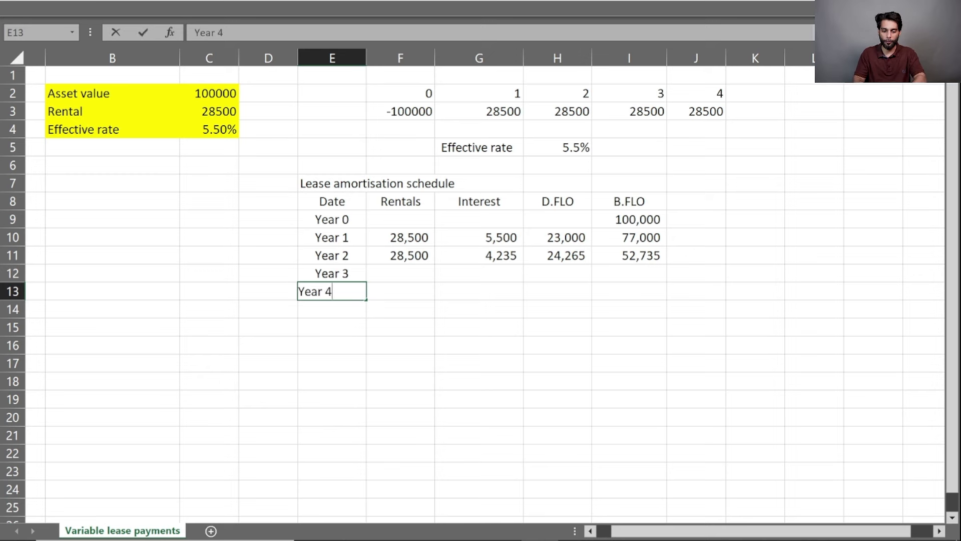
{"action": "key", "text": "Tab"}
Copy the Year 2 rental formula in F11 down to Years 3 and 4 in F12:F13
{"action": "key", "text": "shift+Up"}
{"action": "key", "text": "shift+Up"}
{"action": "key", "text": "Right"}
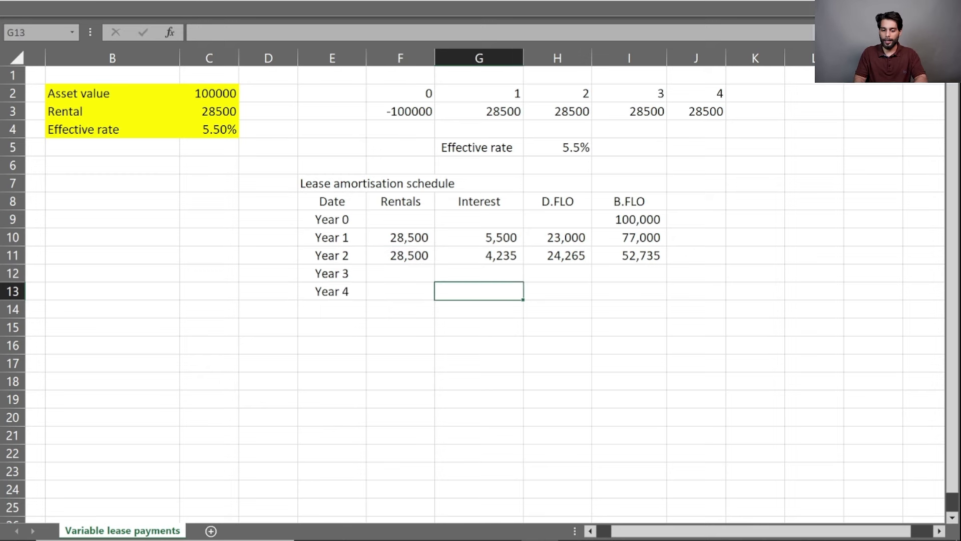
{"action": "key", "text": "Left"}
{"action": "key", "text": "Up"}
{"action": "key", "text": "Up"}
{"action": "key", "text": "ctrl+c"}
{"action": "key", "text": "Down"}
{"action": "key", "text": "shift+Down"}
{"action": "key", "text": "ctrl+v"}
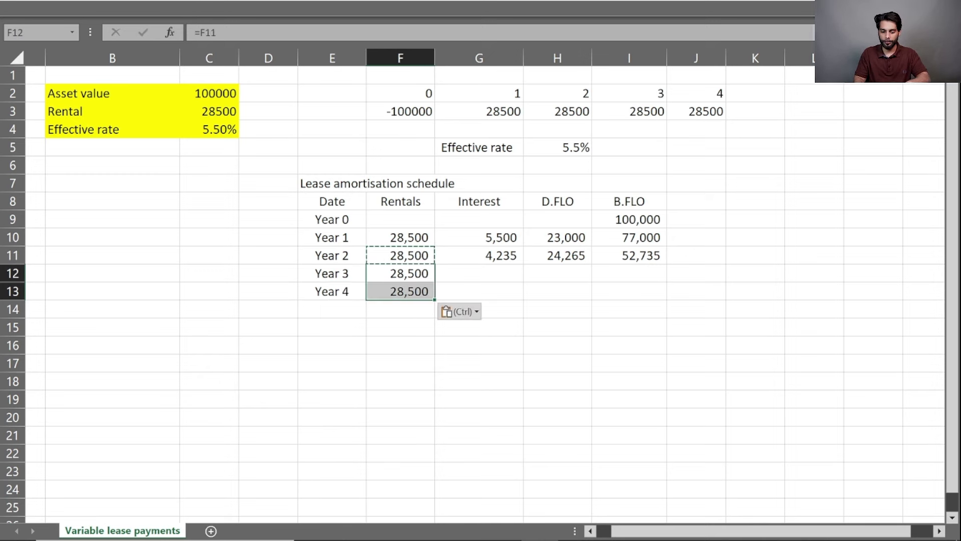
Copy the Year 2 interest formula in G11 down to Years 3 and 4 in G12:G13
{"action": "key", "text": "Up"}
{"action": "key", "text": "Right"}
{"action": "key", "text": "ctrl+c"}
{"action": "key", "text": "Down"}
{"action": "key", "text": "shift+Down"}
{"action": "key", "text": "ctrl+v"}
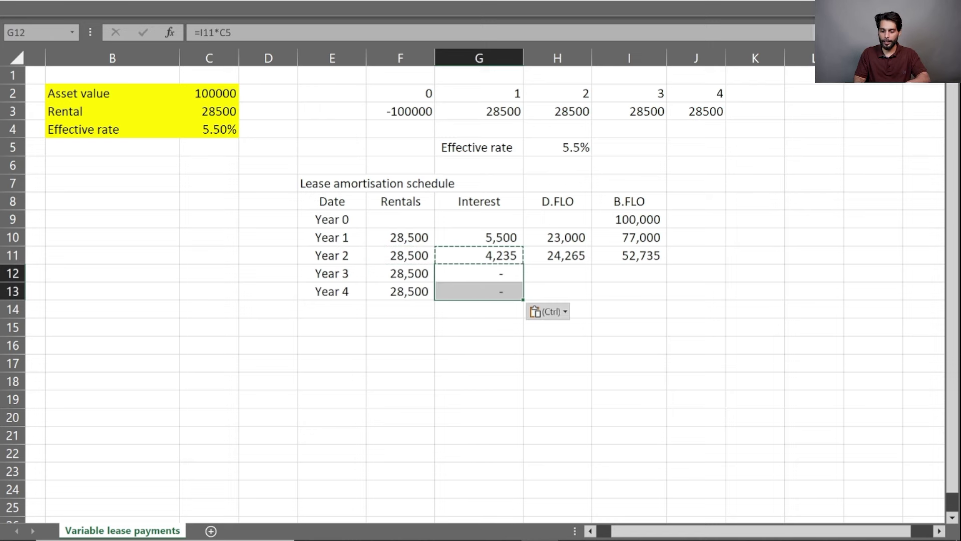
Copy the Year 2 D.FLO formula in H11 down to Years 3 and 4 in H12:H13
{"action": "key", "text": "Up"}
{"action": "key", "text": "Right"}
{"action": "key", "text": "ctrl+c"}
{"action": "key", "text": "Down"}
{"action": "key", "text": "shift+Down"}
{"action": "key", "text": "Up"}
{"action": "key", "text": "Right"}
{"action": "key", "text": "Left"}
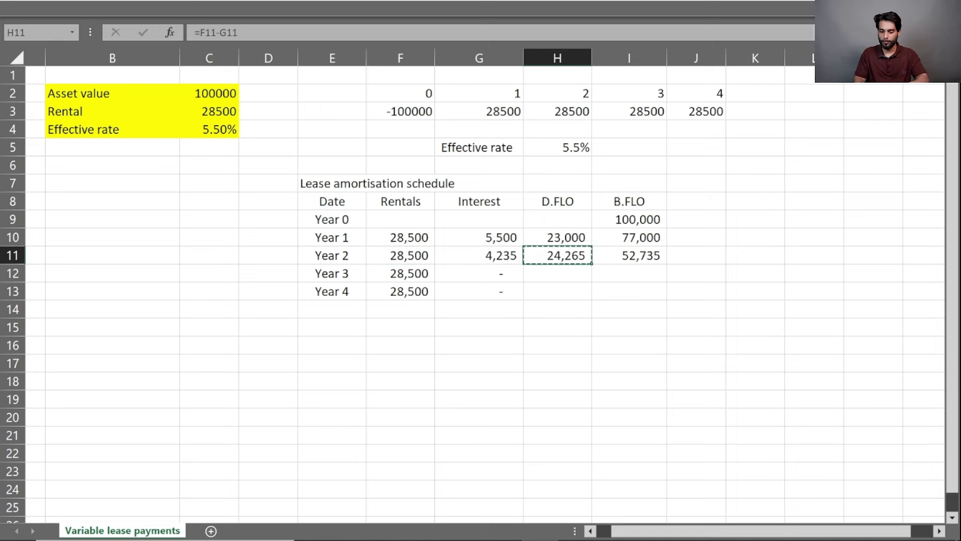
{"action": "key", "text": "Down"}
{"action": "key", "text": "shift+Down"}
{"action": "key", "text": "ctrl+v"}
Copy the Year 2 B.FLO formula in I11 down to Years 3 and 4 in I12:I13
{"action": "key", "text": "Right"}
{"action": "key", "text": "shift+Down"}
{"action": "key", "text": "shift+Down"}
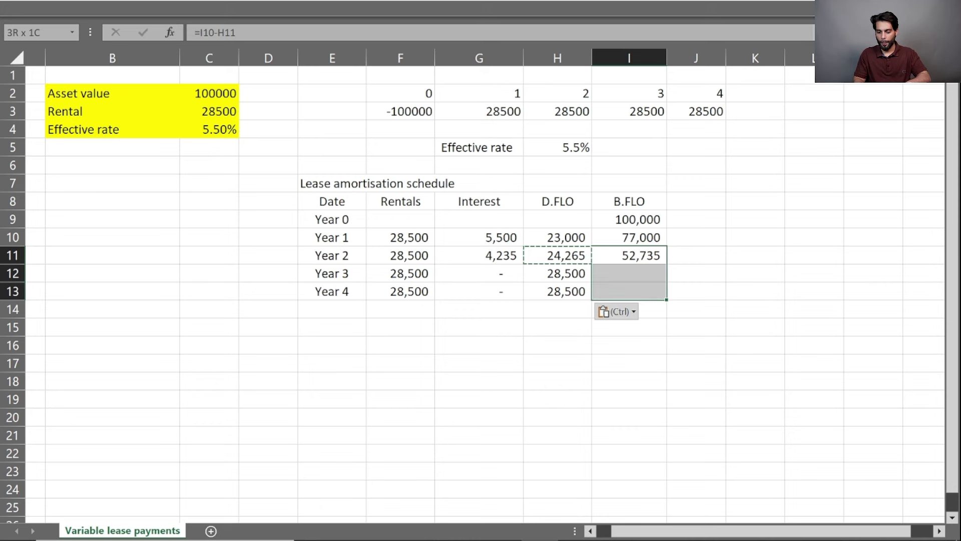
{"action": "key", "text": "ctrl"}
{"action": "key", "text": "Up"}
{"action": "key", "text": "Escape"}
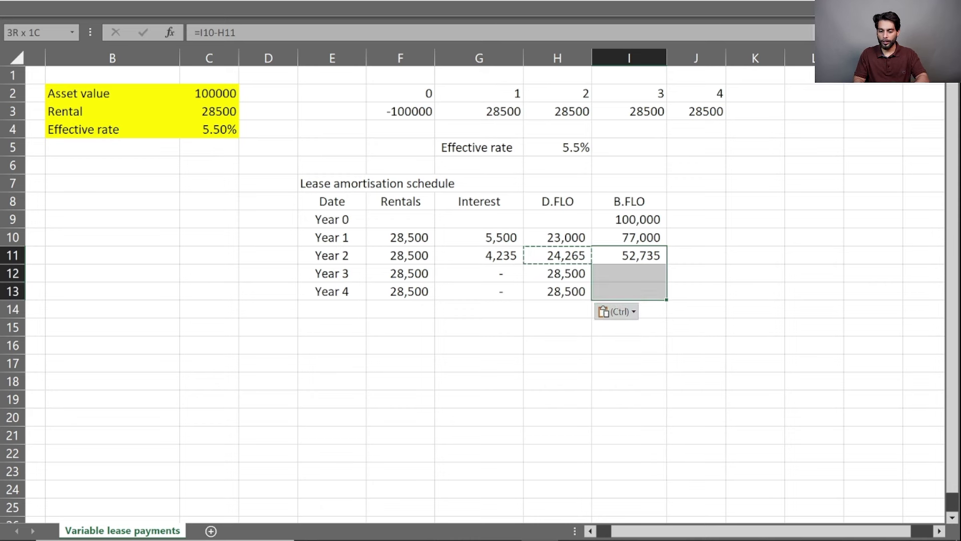
{"action": "key", "text": "shift+Up"}
{"action": "key", "text": "shift+Up"}
{"action": "key", "text": "ctrl+c"}
{"action": "key", "text": "Down"}
{"action": "key", "text": "shift+Down"}
{"action": "key", "text": "ctrl+v"}
Set the Year 3 interest formula in G12 to =I11*$C$4, with an absolute reference to the effective rate
{"action": "key", "text": "Down"}
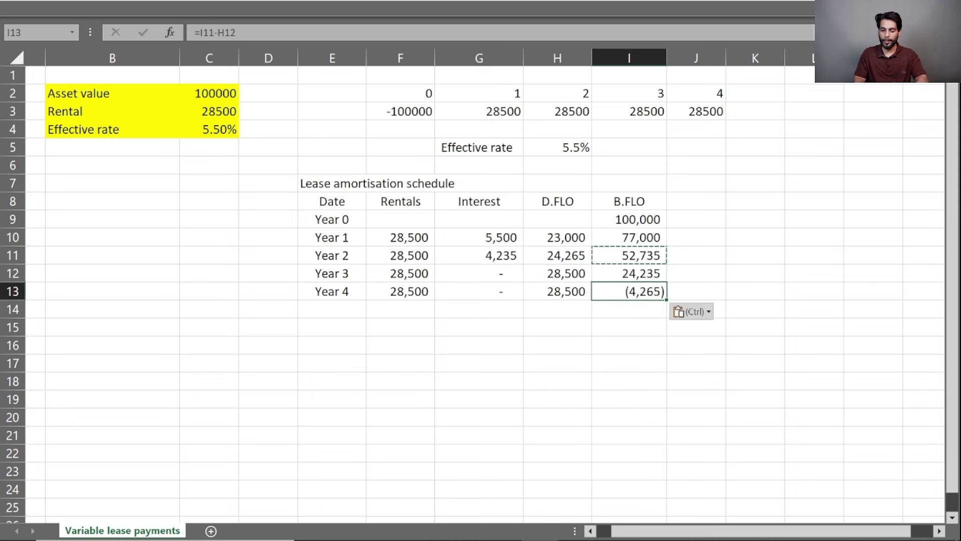
{"action": "key", "text": "Left"}
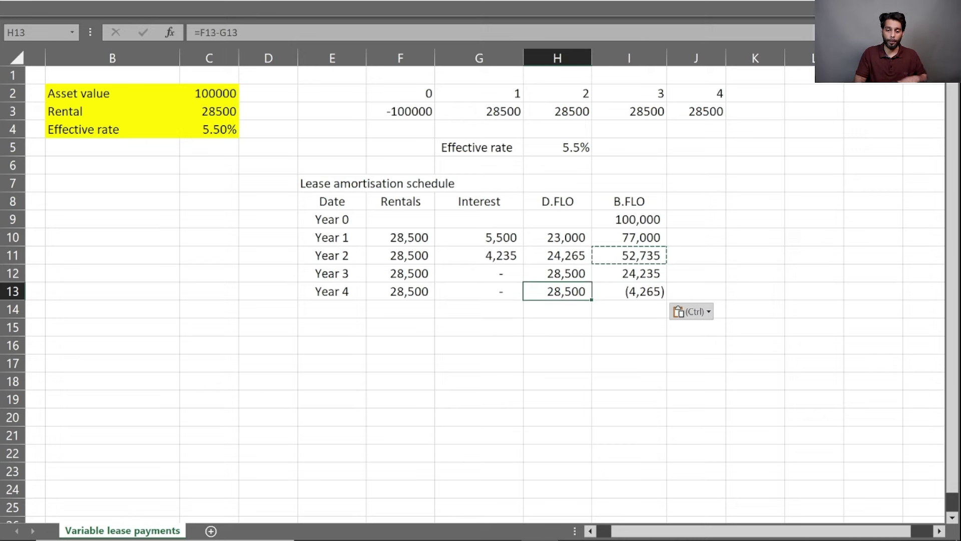
{"action": "key", "text": "Up"}
{"action": "key", "text": "Left"}
{"action": "type", "text": "=I11*C5"}
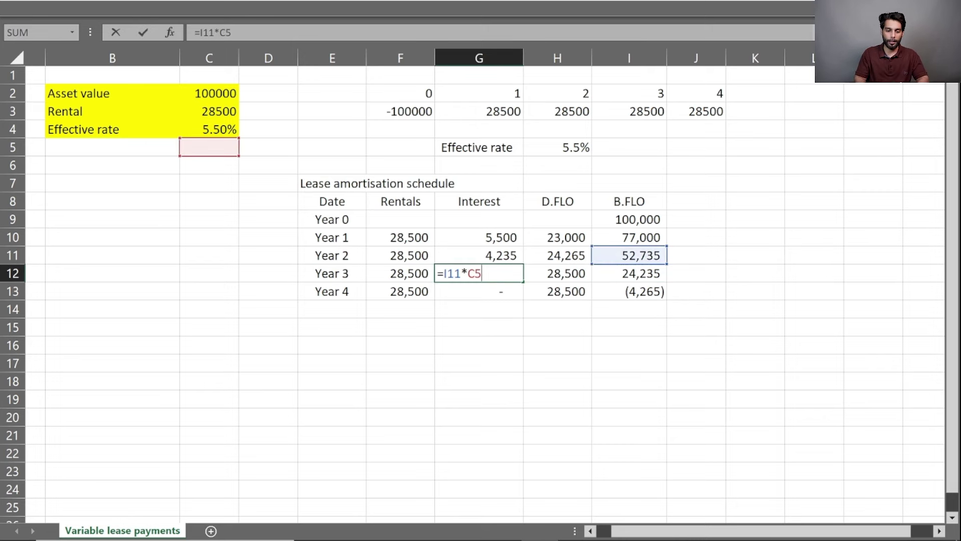
{"action": "key", "text": "BackSpace"}
{"action": "type", "text": "4"}
{"action": "key", "text": "F4"}
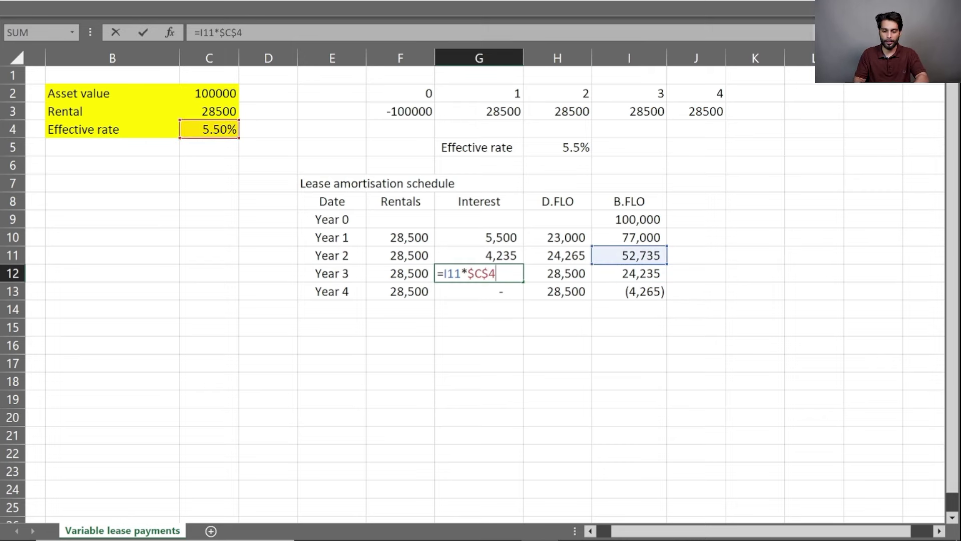
{"action": "key", "text": "Return"}
Copy the Year 3 interest formula from G12 into the Year 4 interest cell G13
{"action": "key", "text": "Up"}
{"action": "key", "text": "ctrl+c"}
{"action": "key", "text": "Down"}
{"action": "key", "text": "ctrl+v"}
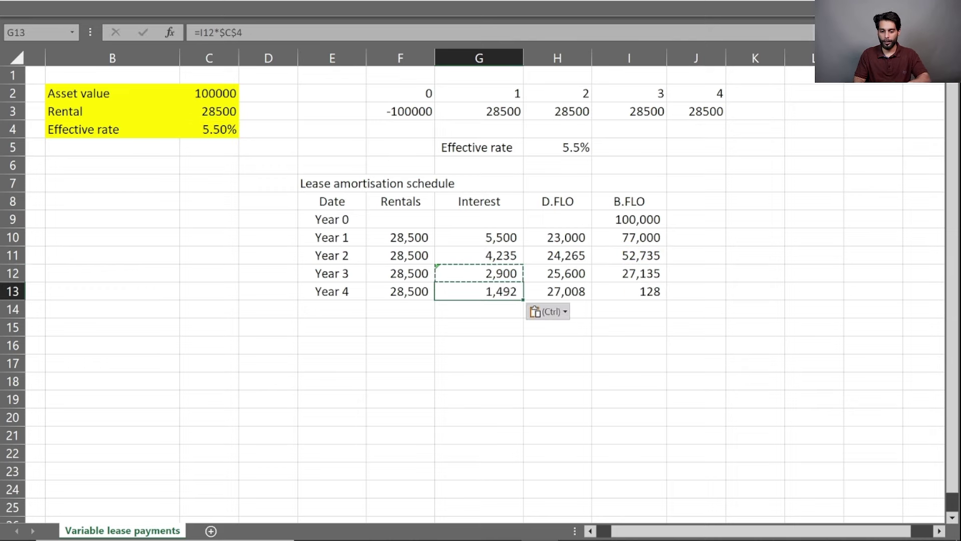
{"action": "key", "text": "Down"}
{"action": "key", "text": "Right"}
{"action": "key", "text": "Up"}
{"action": "key", "text": "Right"}
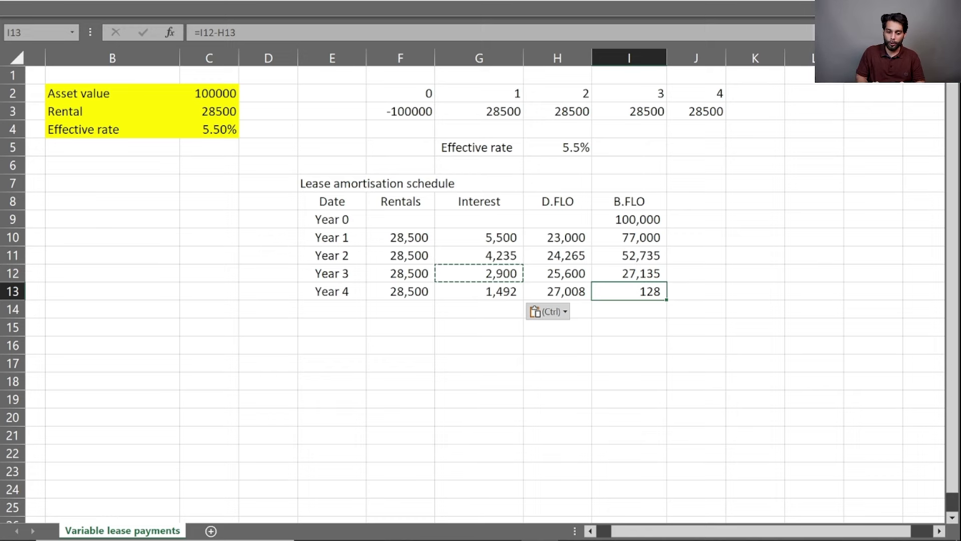
Shade the lease amortisation schedule E8:I13 with a light blue-grey fill
{"action": "left_click_drag", "start_coordinate": [332, 201], "coordinate": [630, 292]}
{"action": "right_click", "coordinate": [620, 292]}
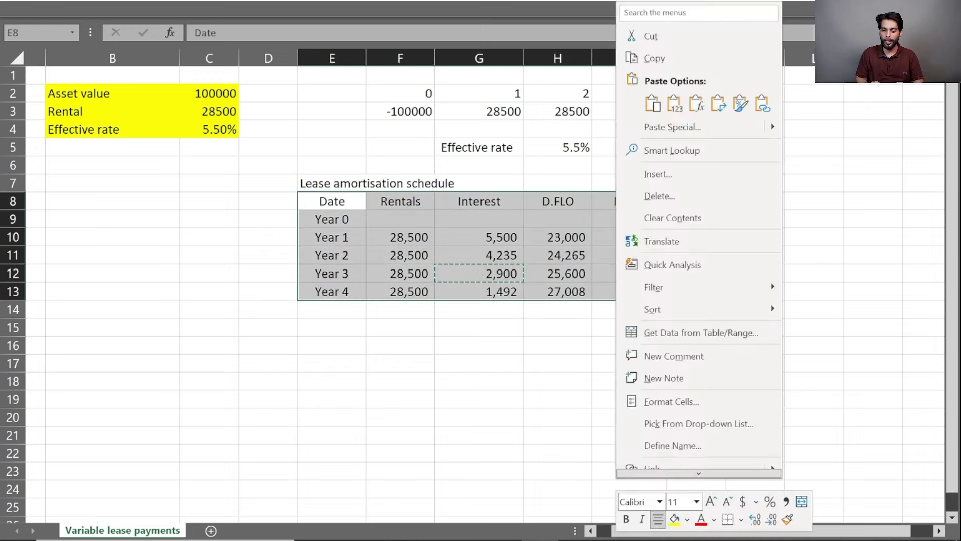
{"action": "left_click", "coordinate": [688, 520]}
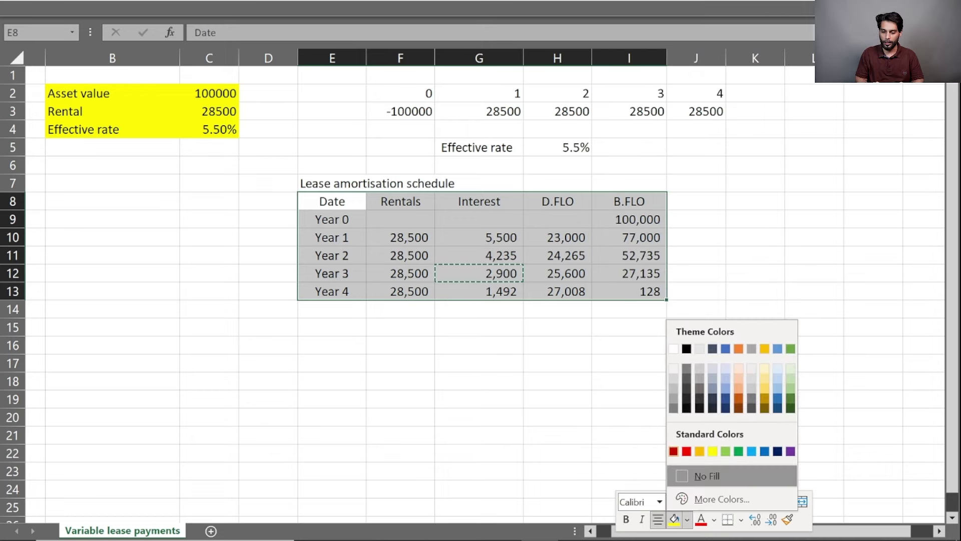
{"action": "left_click", "coordinate": [712, 368]}
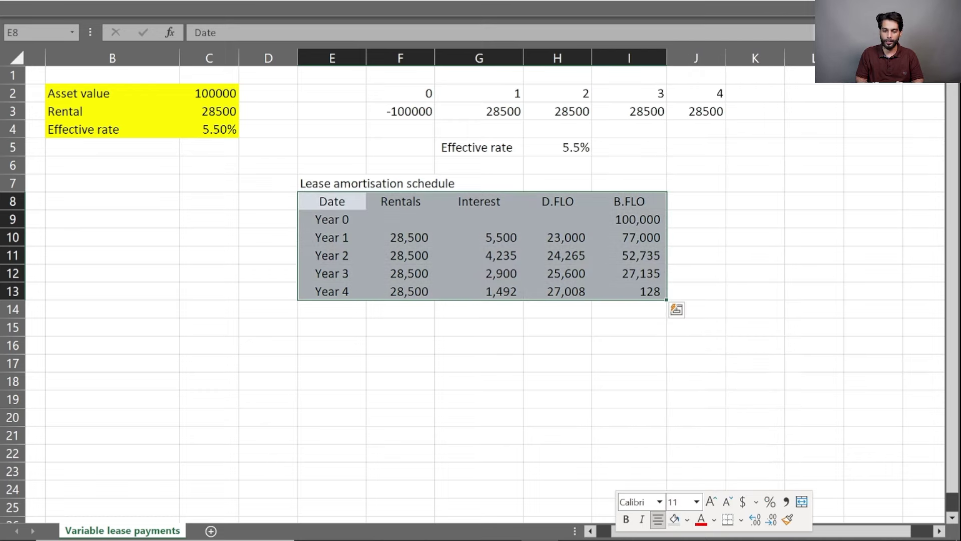
{"action": "left_click", "coordinate": [332, 327]}
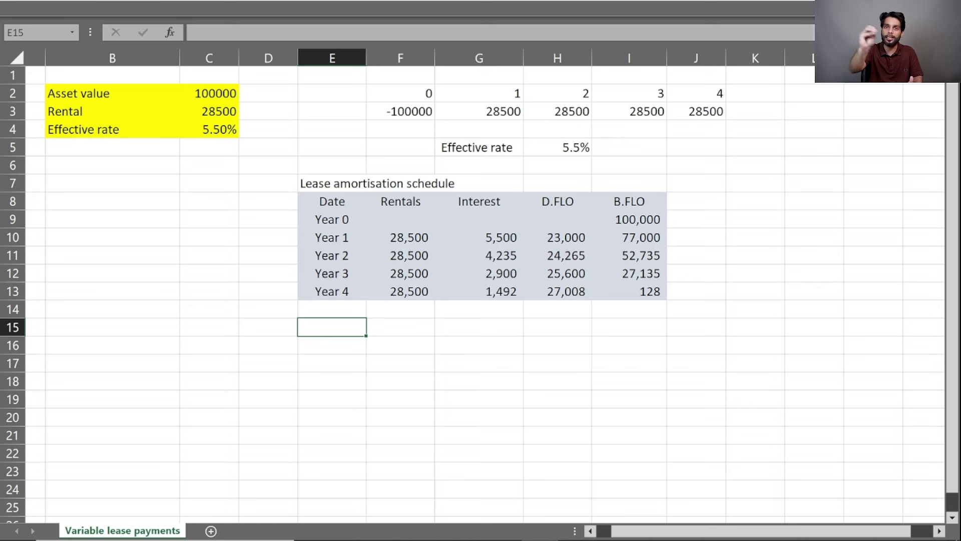
Label B15 Annual inflation and enter 10% beside it in C15
{"action": "scroll", "coordinate": [468, 283], "scroll_direction": "left", "scroll_amount": 1}
{"action": "left_click", "coordinate": [662, 291]}
{"action": "left_click", "coordinate": [590, 309]}
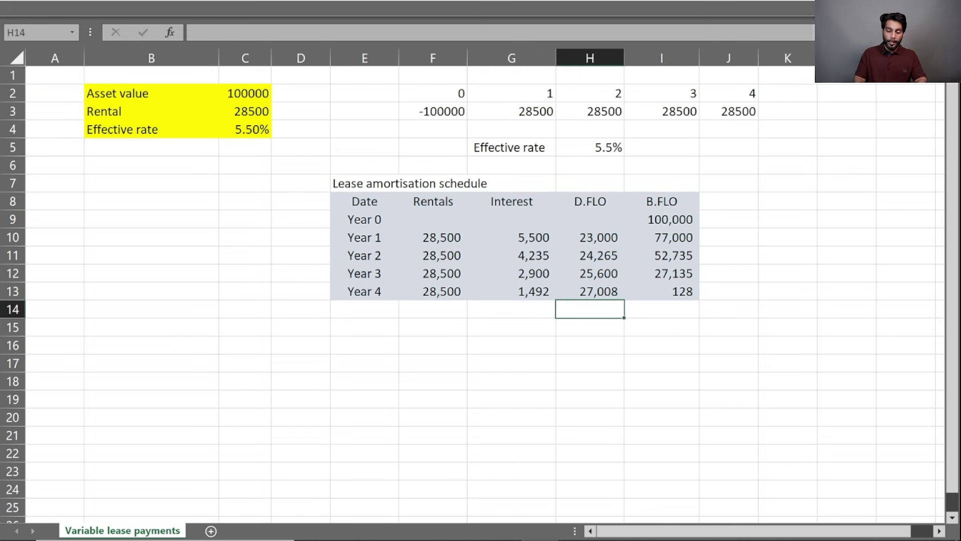
{"action": "key", "text": "Left"}
{"action": "key", "text": "Down"}
{"action": "key", "text": "Left"}
{"action": "key", "text": "Left"}
{"action": "key", "text": "Left"}
{"action": "key", "text": "Left"}
{"action": "key", "text": "Left"}
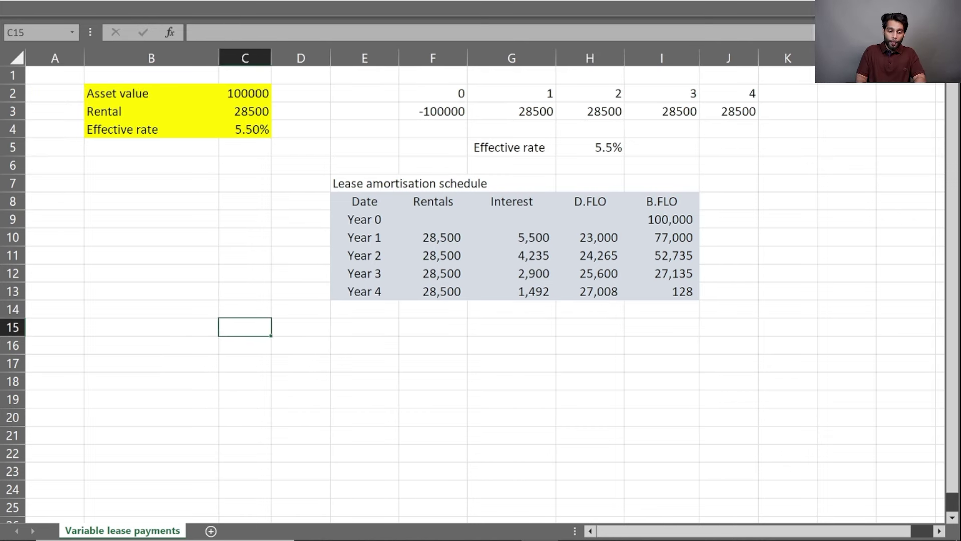
{"action": "type", "text": "Annual"}
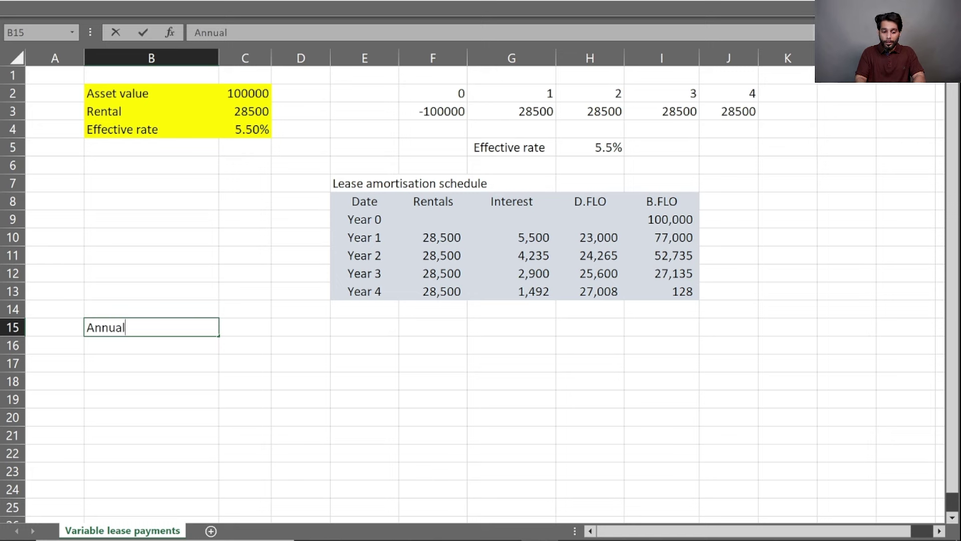
{"action": "type", "text": " inflation"}
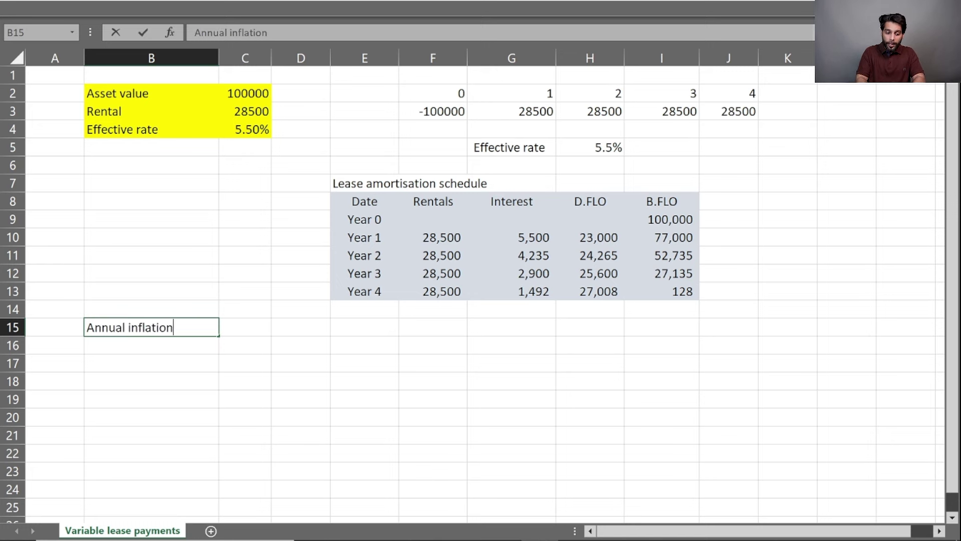
{"action": "key", "text": "Tab"}
{"action": "type", "text": "10%"}
{"action": "key", "text": "Return"}
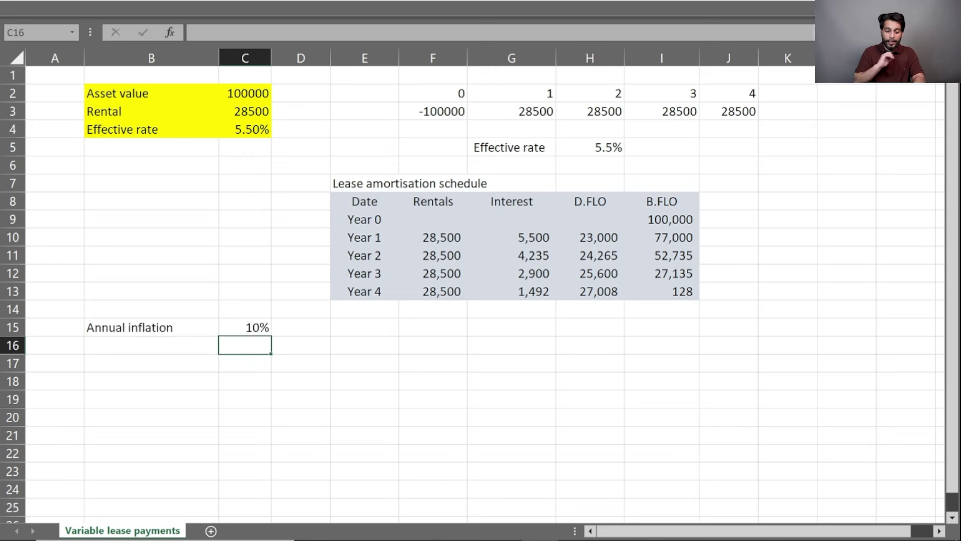
Enter the label Lease rental in B16 and again in B17 below the annual inflation row
{"action": "left_click", "coordinate": [151, 345]}
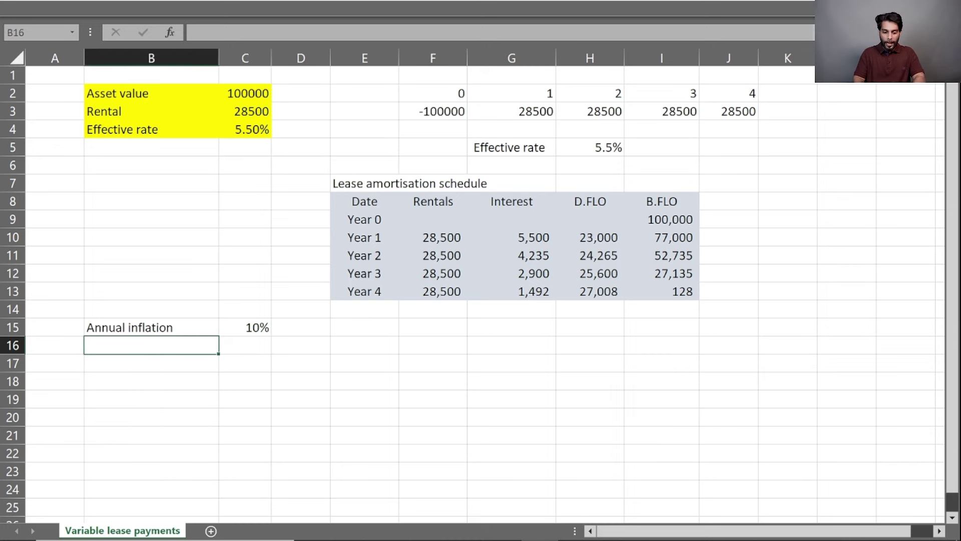
{"action": "type", "text": "Lease rental"}
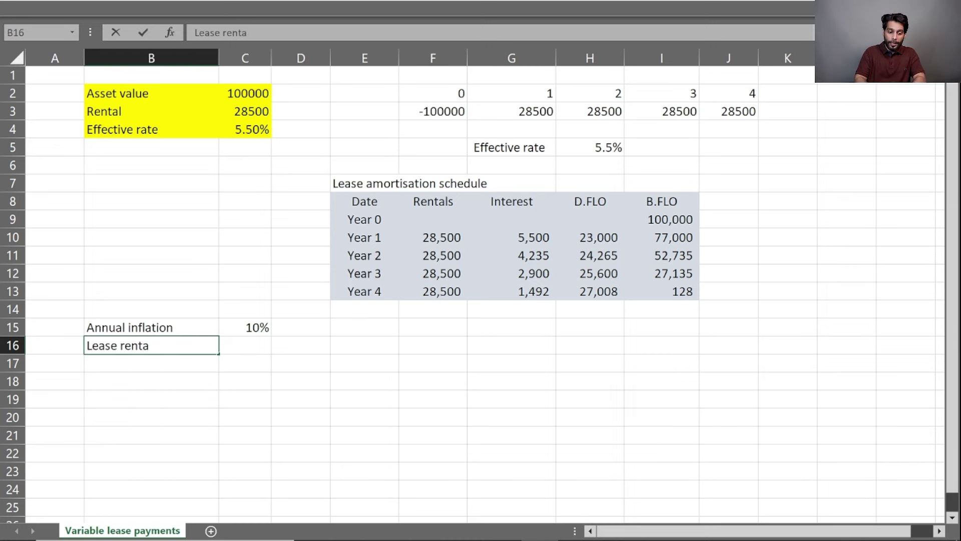
{"action": "key", "text": "Return"}
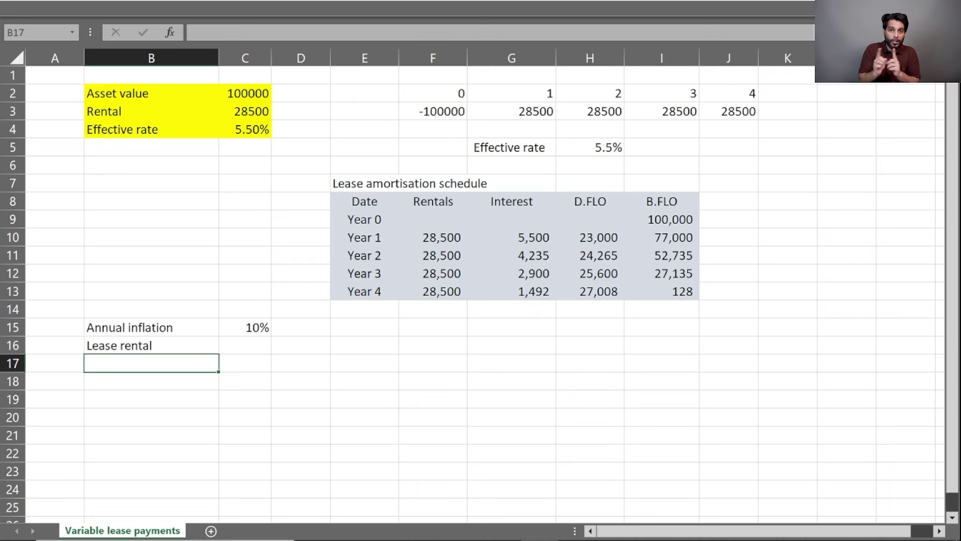
{"action": "type", "text": "Lease"}
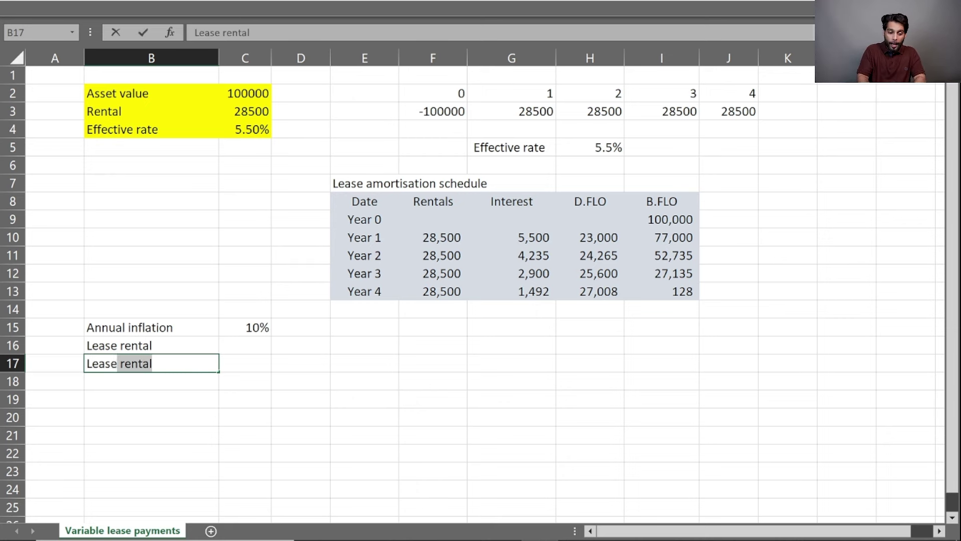
{"action": "key", "text": "Return"}
Extend the label in B16 to Lease rental Year 2 and the one in B17 to Lease rental Year 3
{"action": "key", "text": "Up"}
{"action": "key", "text": "F2"}
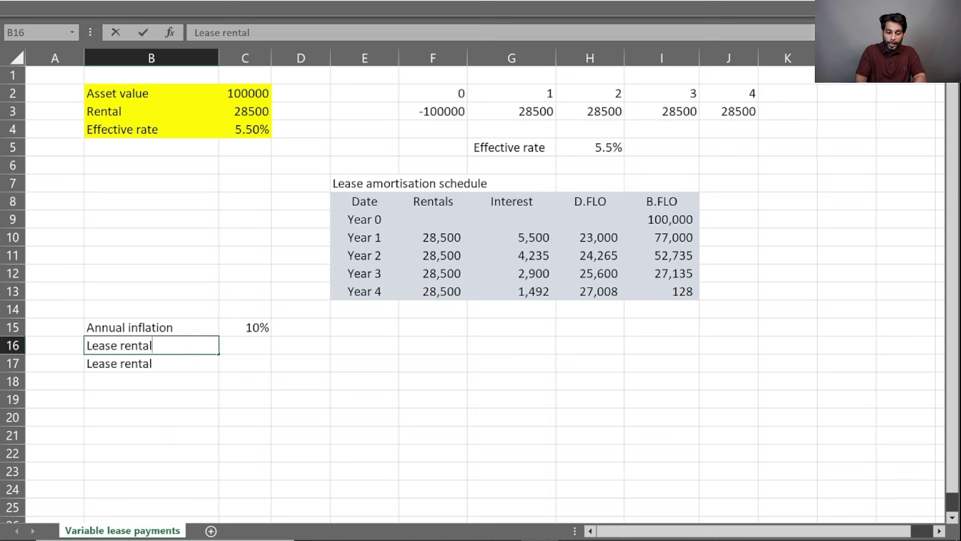
{"action": "type", "text": "Year 2"}
{"action": "key", "text": "Return"}
{"action": "key", "text": "F2"}
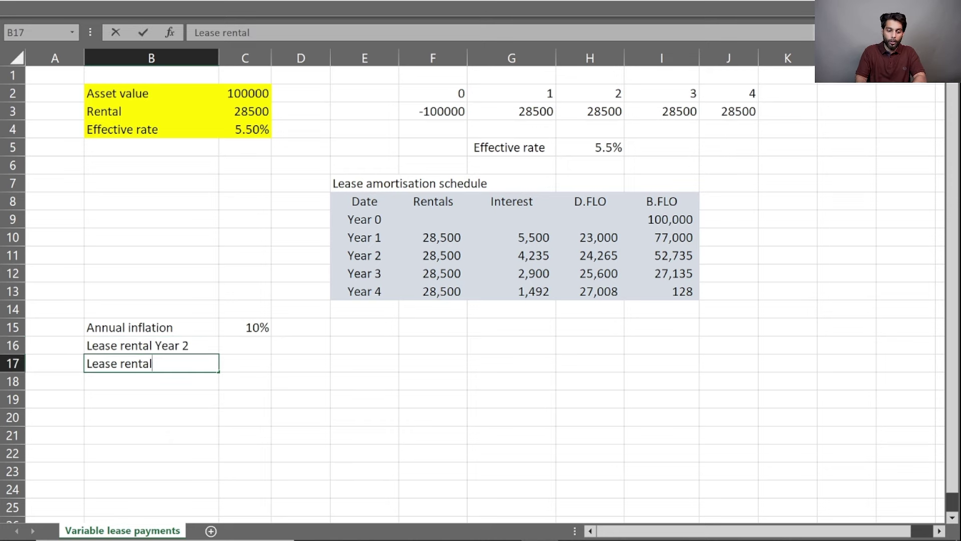
{"action": "type", "text": "Year 3"}
{"action": "key", "text": "Return"}
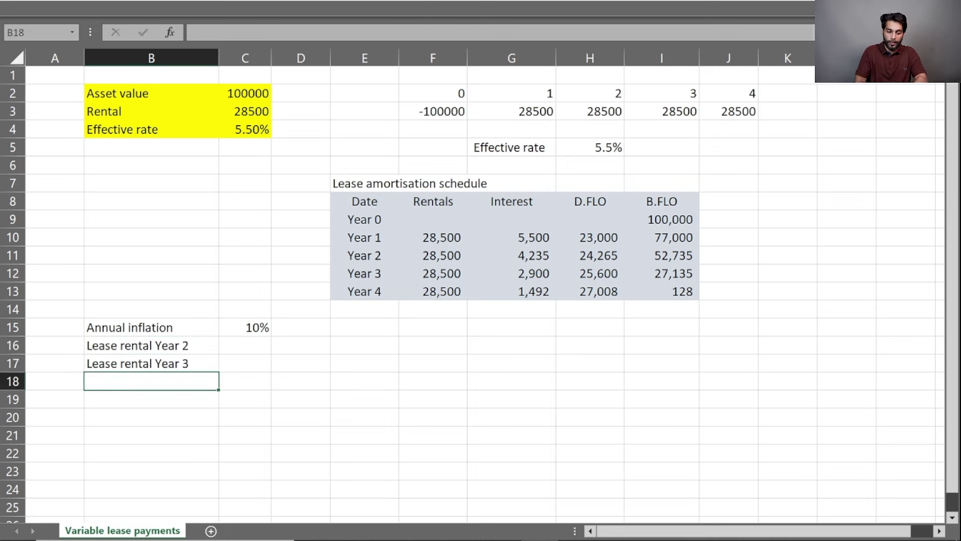
Copy the B17 label into B18 and change it to Lease rental Year 4
{"action": "key", "text": "Up"}
{"action": "key", "text": "ctrl+c"}
{"action": "key", "text": "Down"}
{"action": "key", "text": "ctrl+v"}
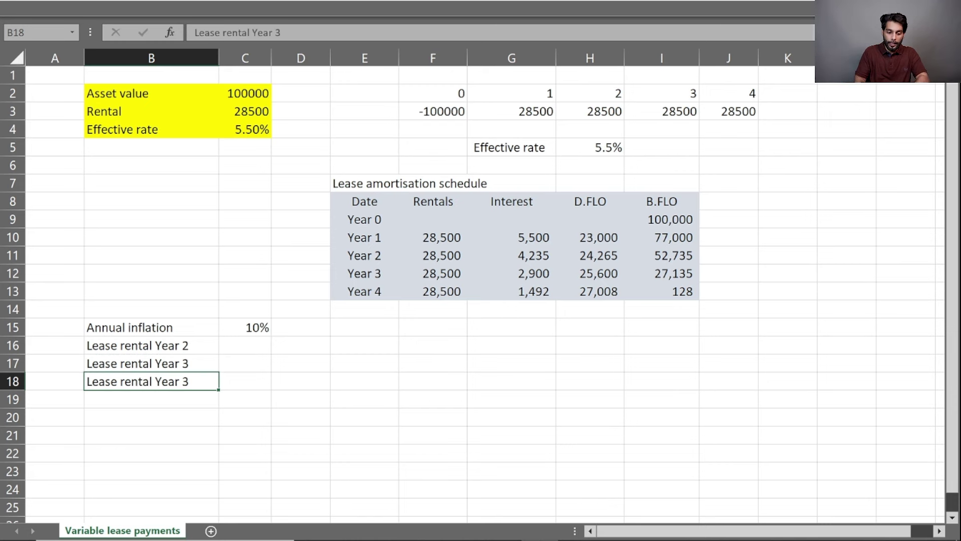
{"action": "key", "text": "F2"}
{"action": "key", "text": "BackSpace"}
{"action": "type", "text": "4"}
{"action": "key", "text": "Tab"}
Calculate the Year 2 lease rental in C16 by uplifting the rental for inflation with =C3*(1+C15)
{"action": "key", "text": "Up"}
{"action": "key", "text": "Up"}
{"action": "type", "text": "="}
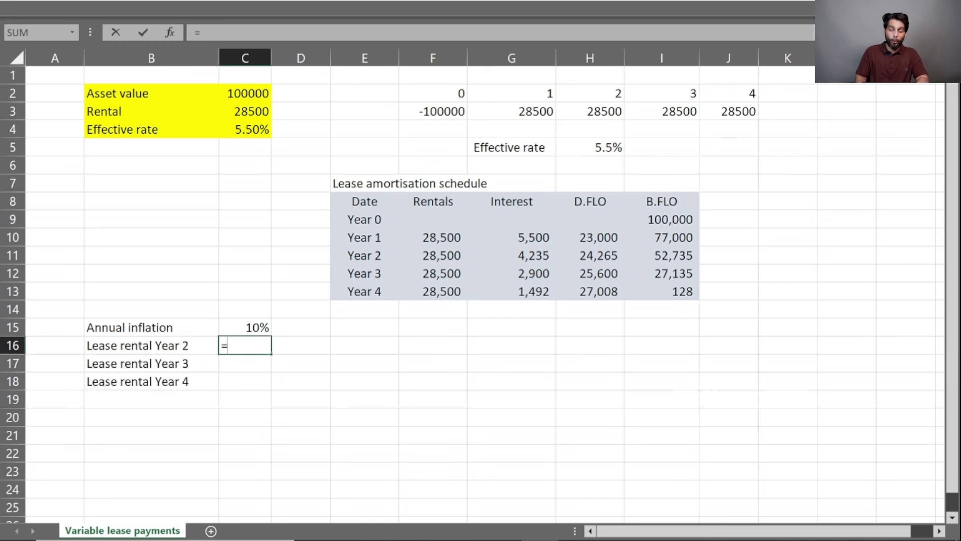
{"action": "key", "text": "Up"}
{"action": "key", "text": "Up"}
{"action": "key", "text": "Up"}
{"action": "key", "text": "Up"}
{"action": "key", "text": "Up"}
{"action": "key", "text": "Up"}
{"action": "key", "text": "Up"}
{"action": "key", "text": "Up"}
{"action": "key", "text": "Up"}
{"action": "key", "text": "Up"}
{"action": "key", "text": "Up"}
{"action": "key", "text": "Up"}
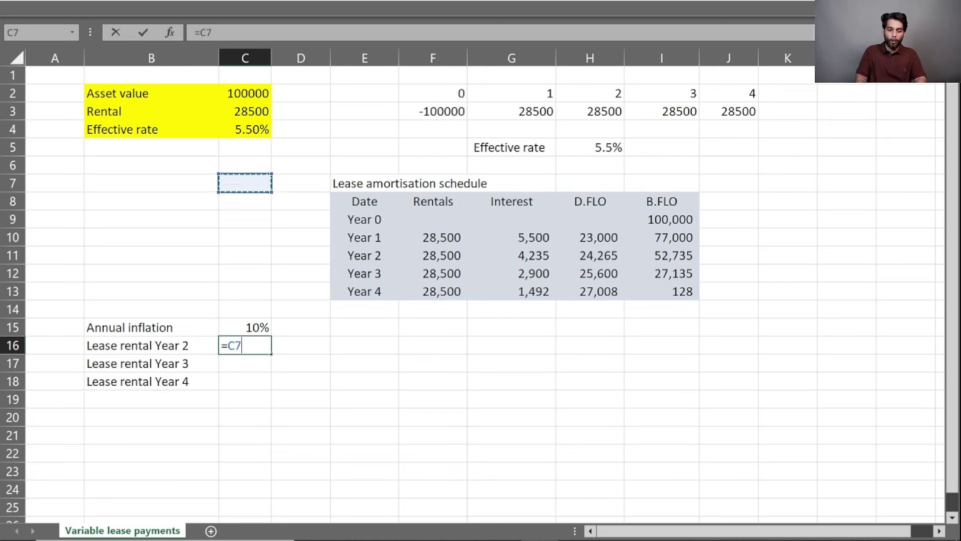
{"action": "key", "text": "Up"}
{"action": "type", "text": "*"}
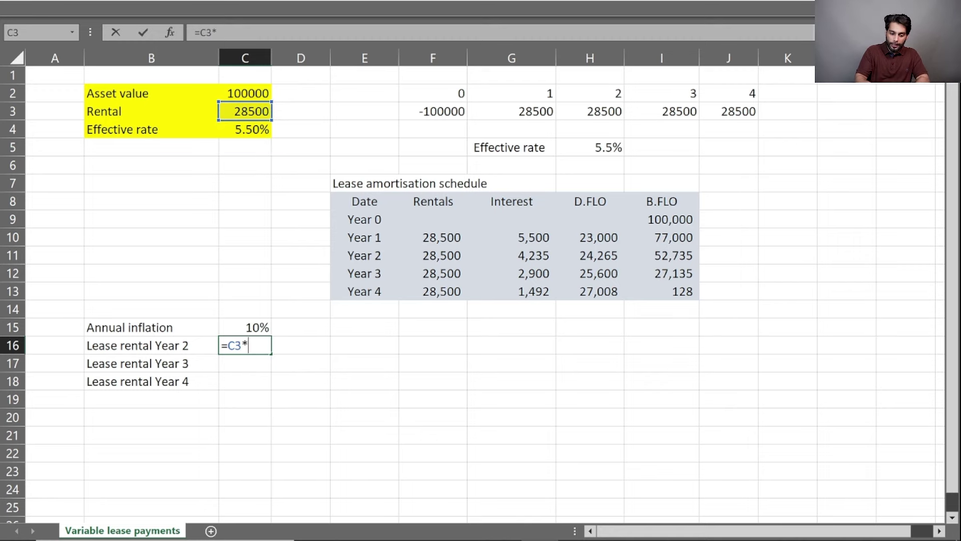
{"action": "type", "text": "(1+"}
{"action": "key", "text": "Up"}
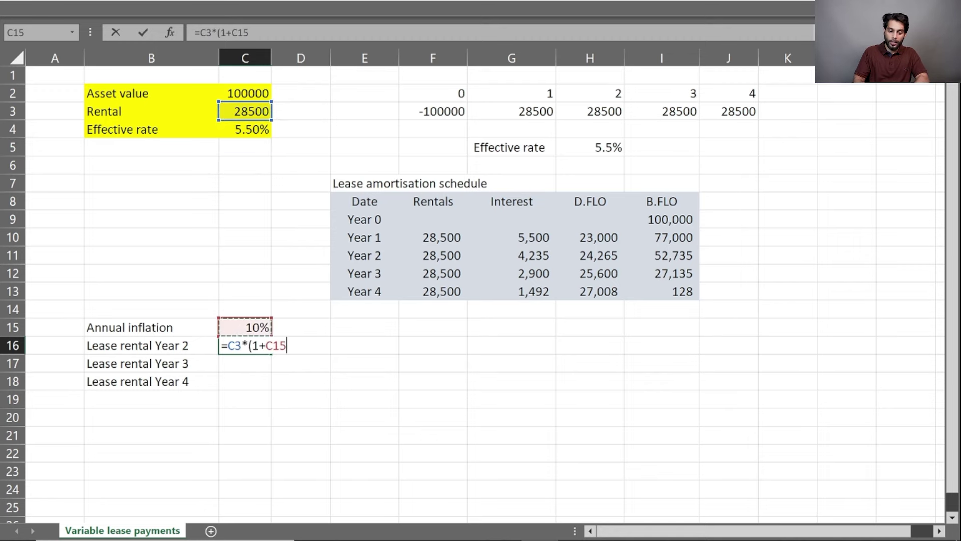
{"action": "type", "text": ")"}
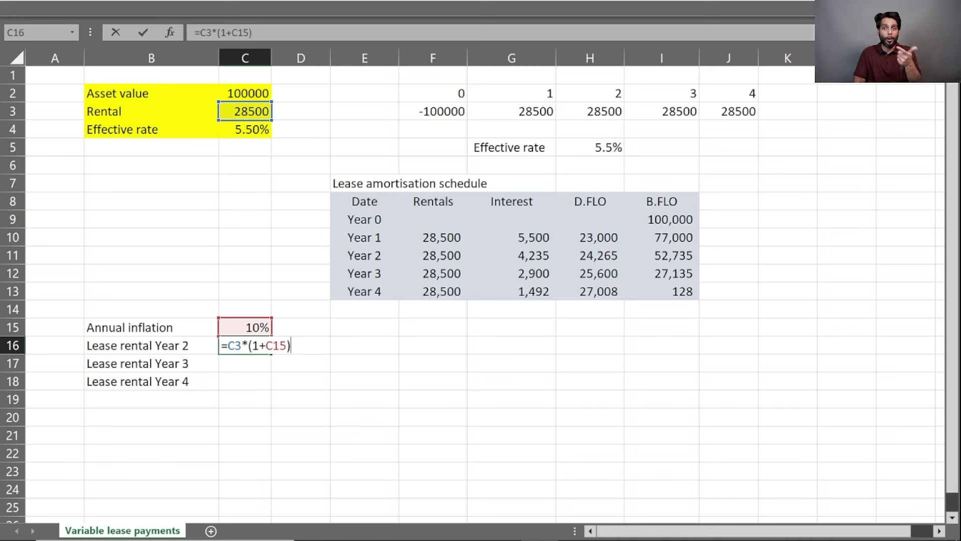
{"action": "key", "text": "Return"}
Link the Year 3 rental in C17 to C16 and the Year 4 rental in C18 to C17
{"action": "type", "text": "="}
{"action": "key", "text": "Up"}
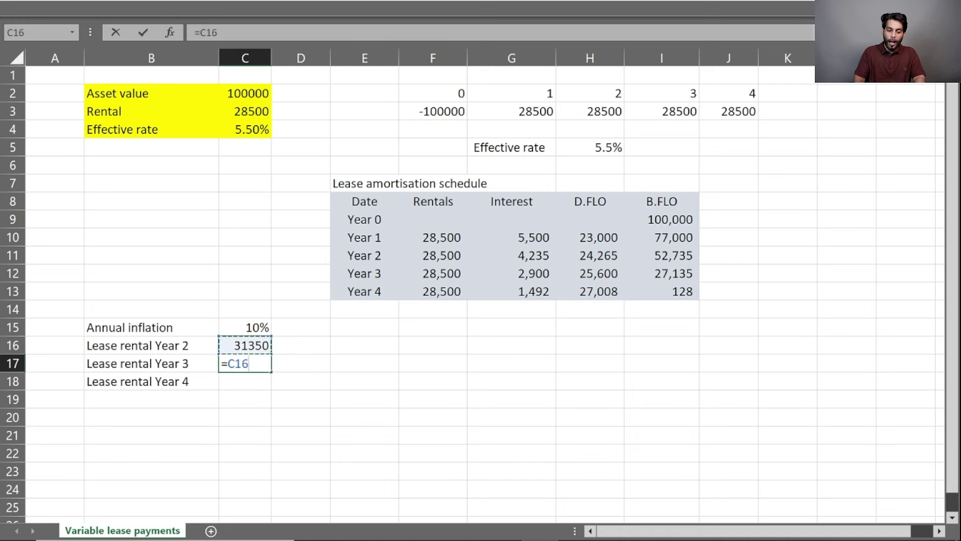
{"action": "key", "text": "Return"}
{"action": "type", "text": "="}
{"action": "key", "text": "Up"}
{"action": "key", "text": "Return"}
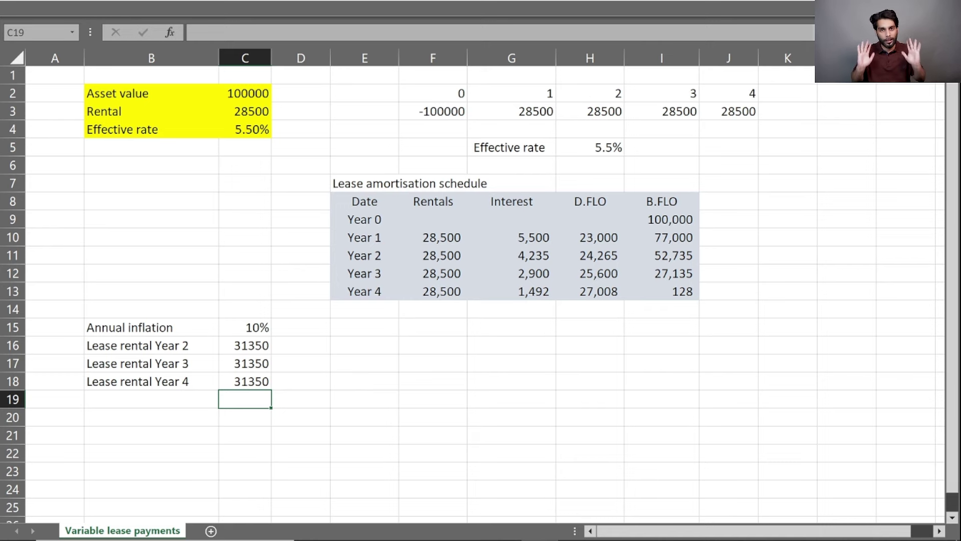
Enter in E15: Remeasurement of liability (i.e., calculate present value of future lease payments based on the original effective rate of the lease)
{"action": "key", "text": "Right"}
{"action": "key", "text": "Up"}
{"action": "key", "text": "Right"}
{"action": "key", "text": "Up"}
{"action": "key", "text": "Up"}
{"action": "key", "text": "Up"}
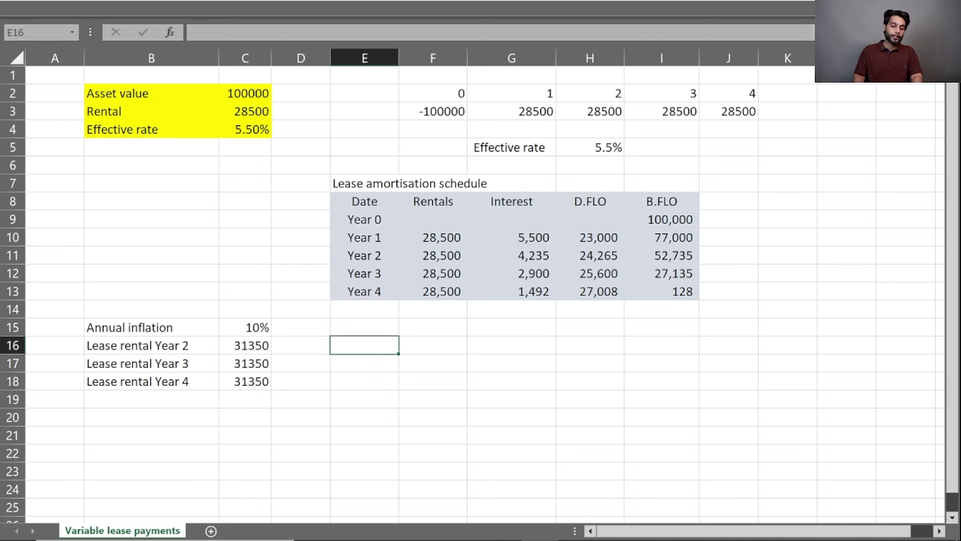
{"action": "type", "text": "Re"}
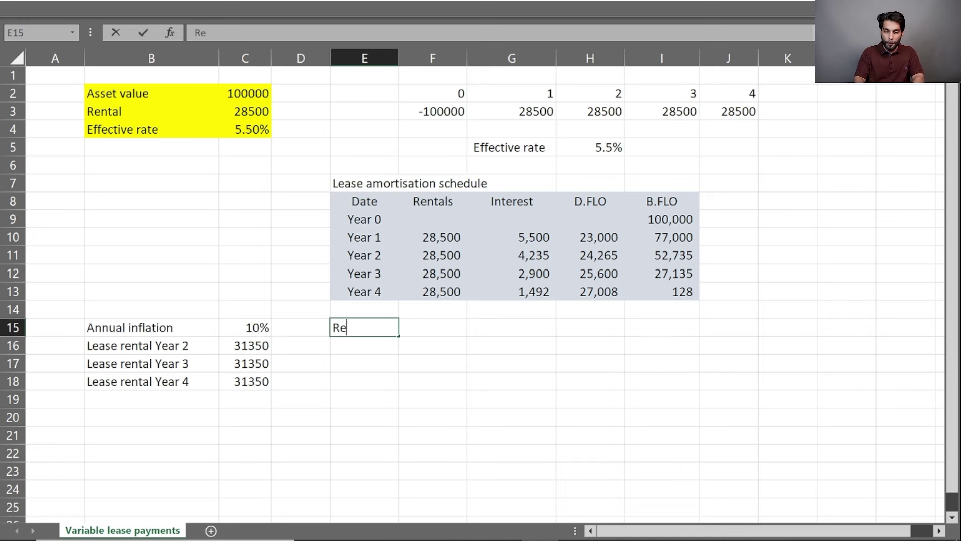
{"action": "type", "text": "measir"}
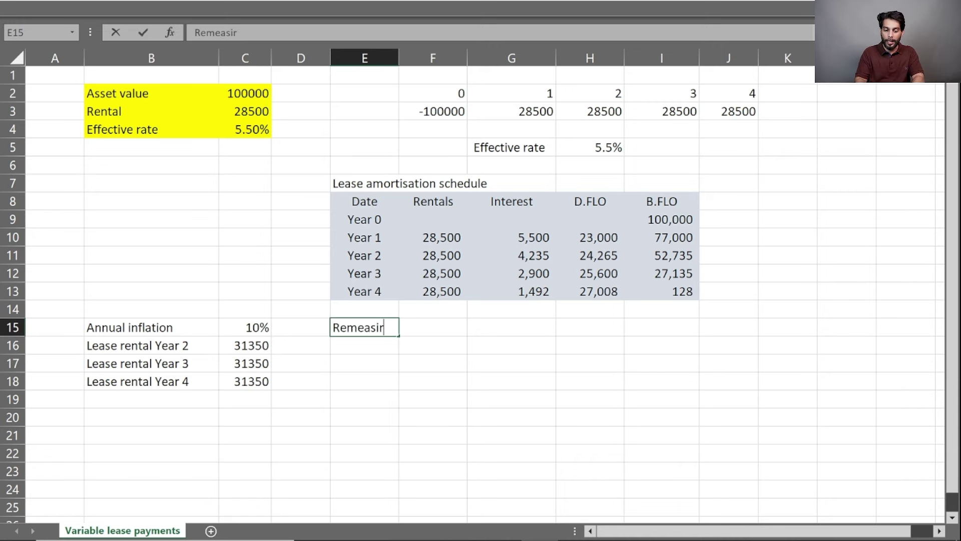
{"action": "key", "text": "BackSpace"}
{"action": "key", "text": "BackSpace"}
{"action": "type", "text": "urement of "}
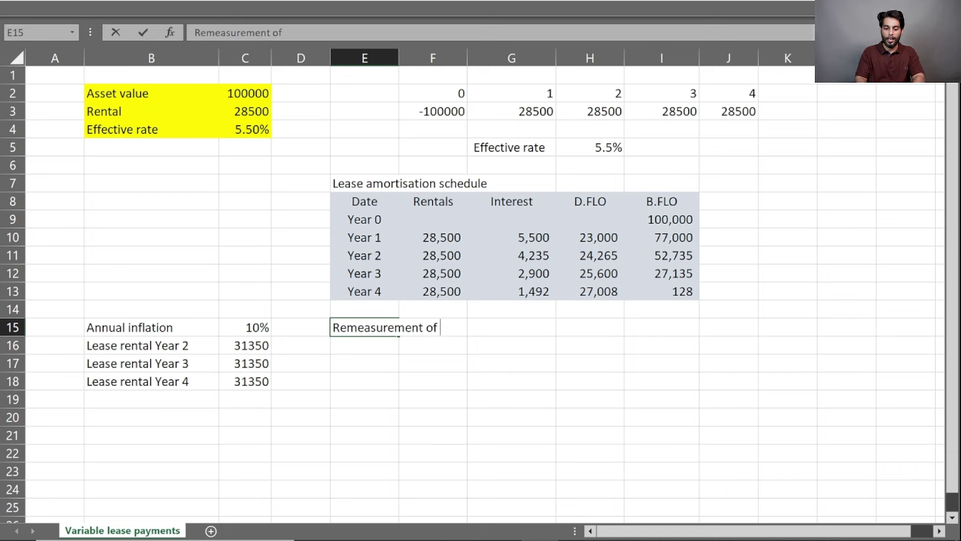
{"action": "type", "text": "liability ("}
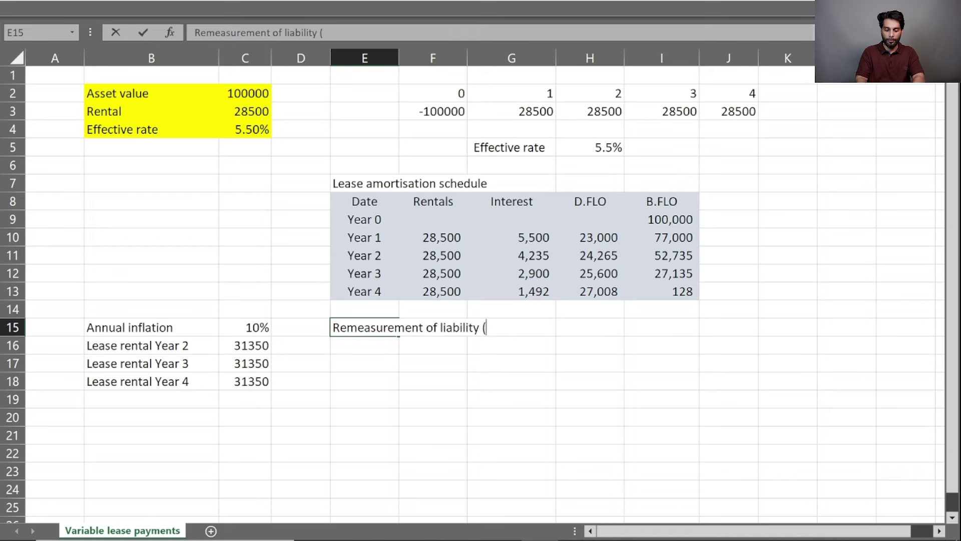
{"action": "type", "text": "i.e., "}
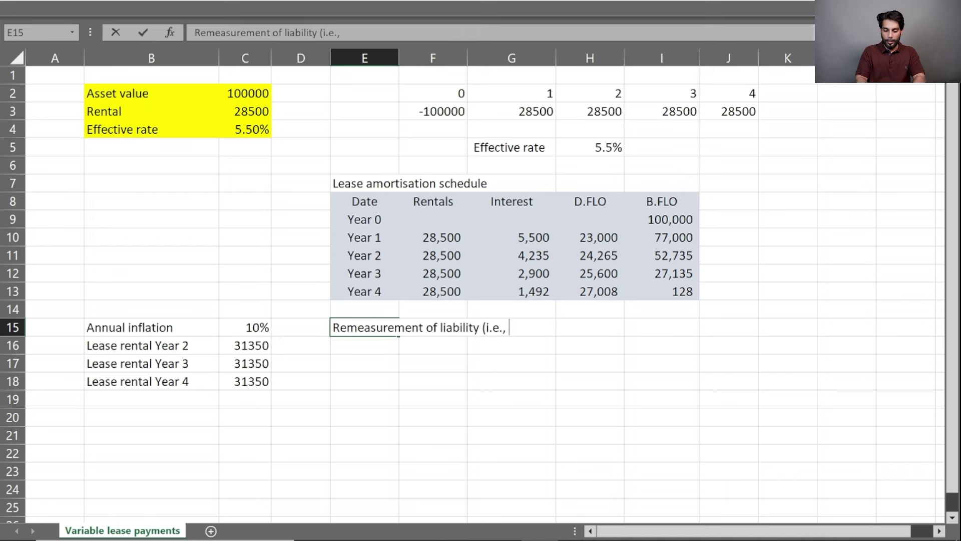
{"action": "type", "text": "calculate present va"}
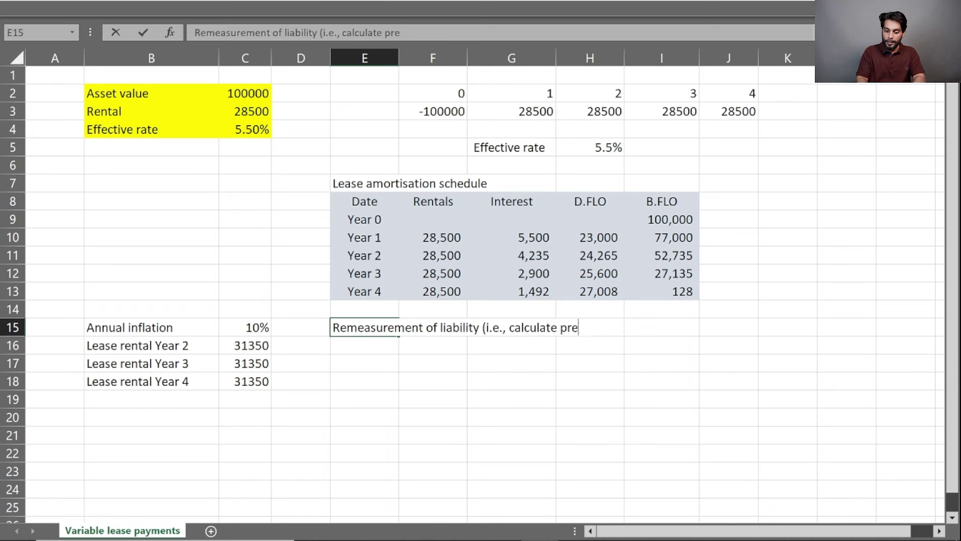
{"action": "key", "text": "BackSpace"}
{"action": "type", "text": "value of futureu"}
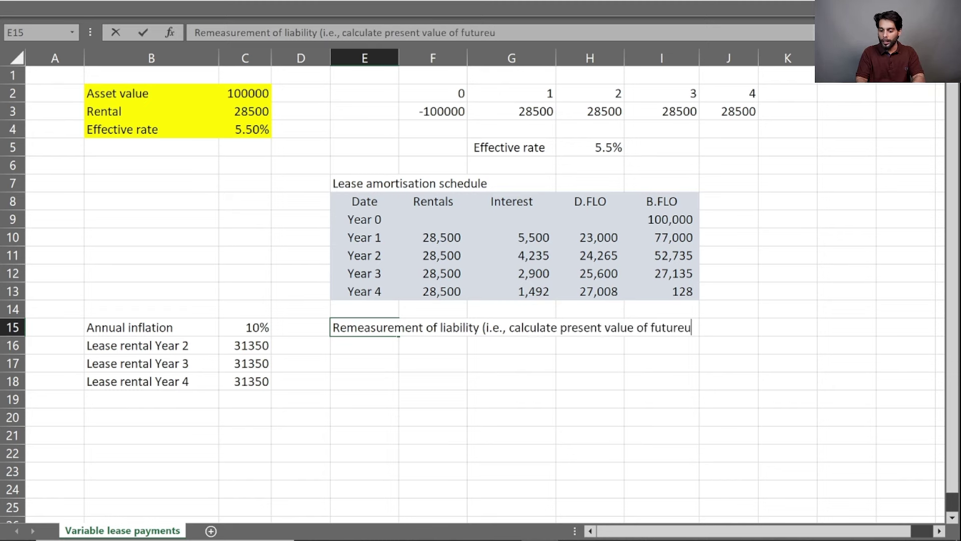
{"action": "key", "text": "BackSpace"}
{"action": "type", "text": "lease payment"}
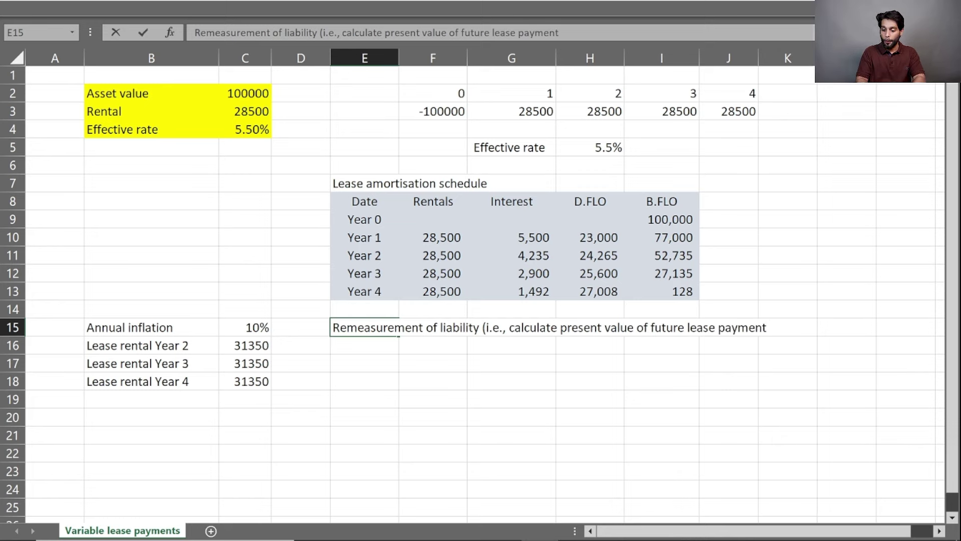
{"action": "type", "text": "s aa"}
{"action": "key", "text": "BackSpace"}
{"action": "key", "text": "BackSpace"}
{"action": "type", "text": "based"}
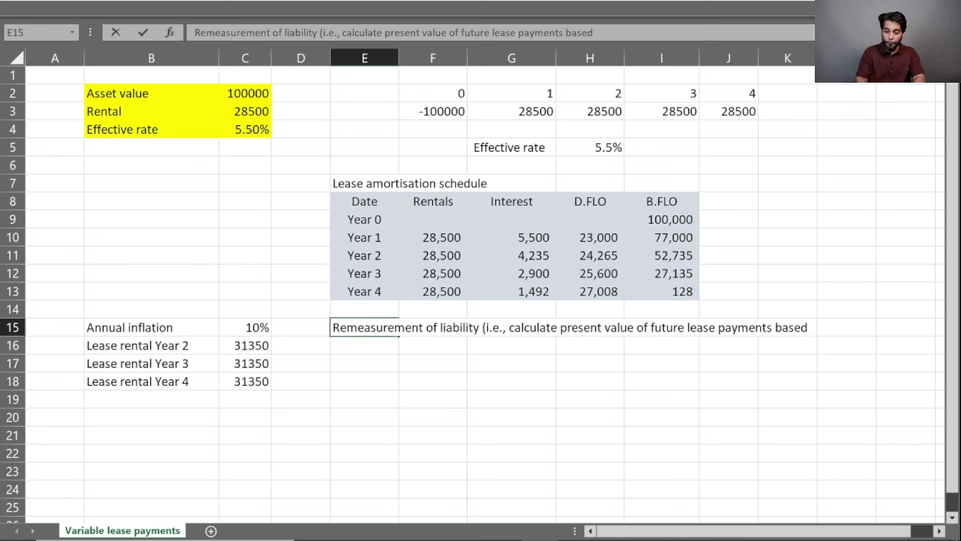
{"action": "type", "text": " on the origi"}
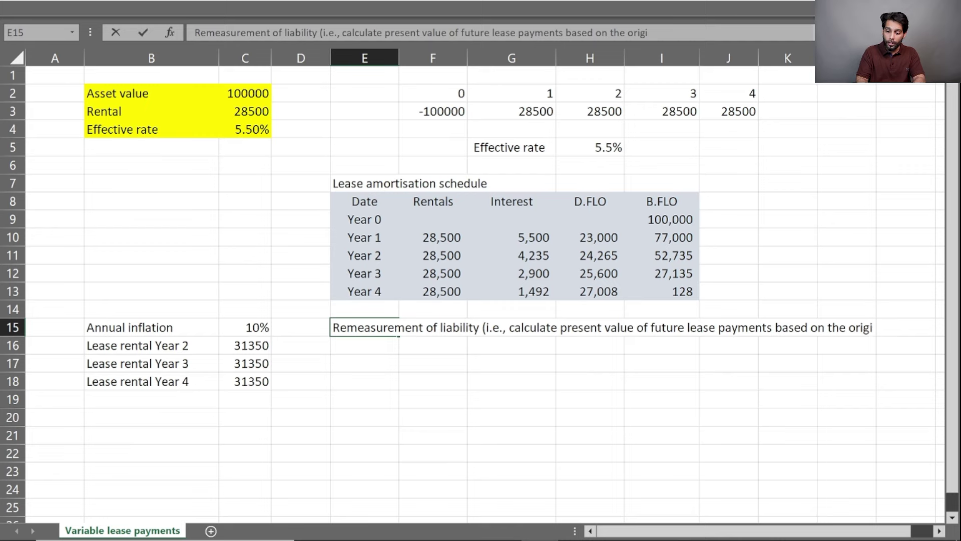
{"action": "type", "text": "nal effective"}
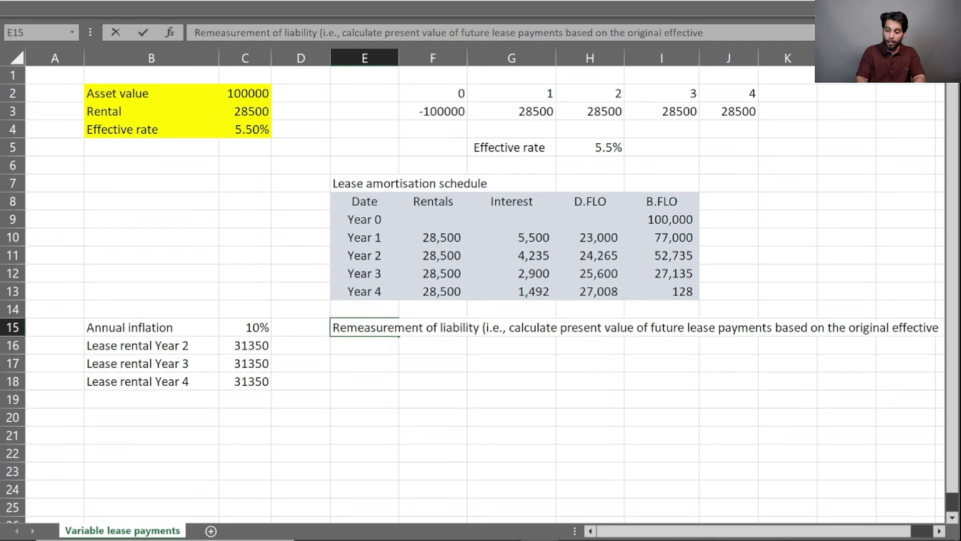
{"action": "type", "text": " rate of the lease"}
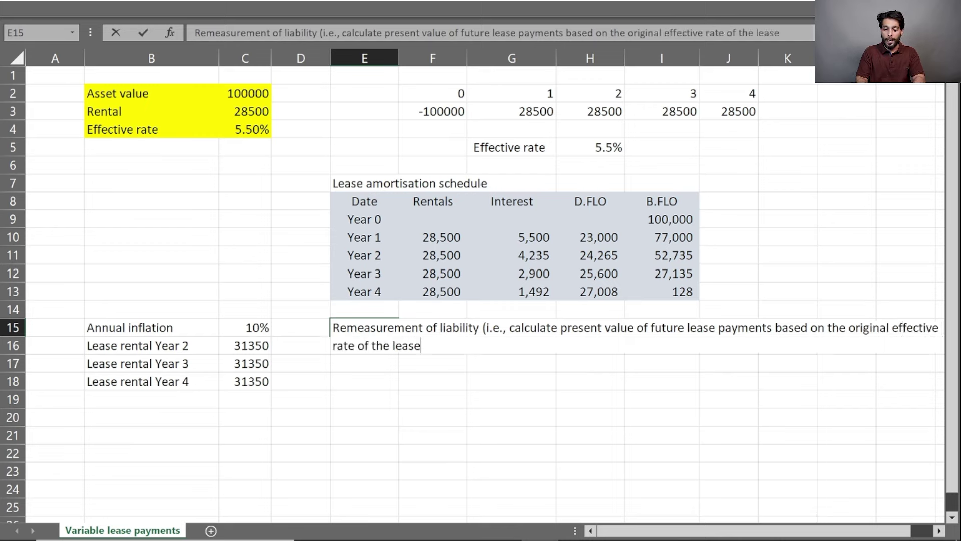
{"action": "type", "text": ")"}
{"action": "key", "text": "Return"}
Merge and centre E15:I16 with a light blue-grey fill and wrap the remeasurement note's text
{"action": "left_click_drag", "start_coordinate": [364, 328], "coordinate": [661, 346]}
{"action": "key", "text": "alt"}
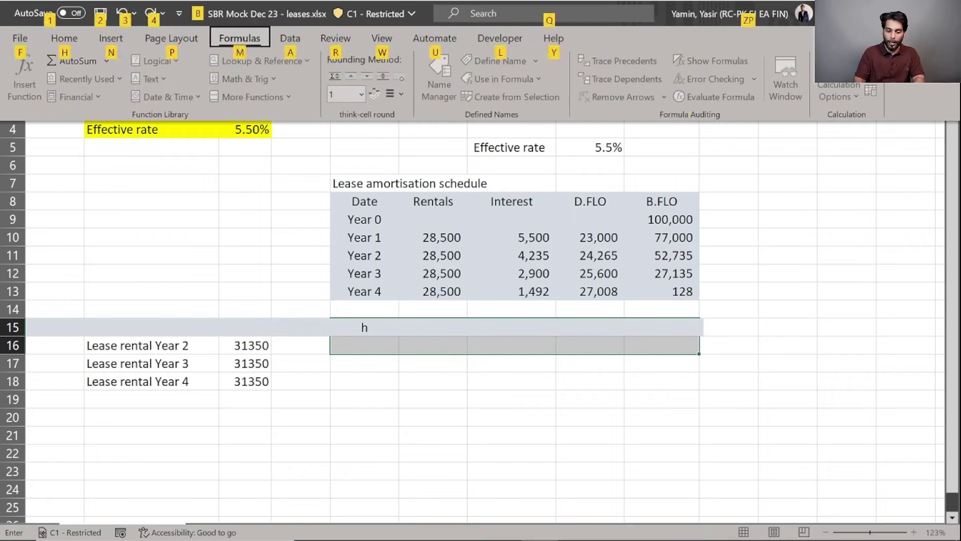
{"action": "key", "text": "alt"}
{"action": "key", "text": "alt"}
{"action": "key", "text": "h"}
{"action": "key", "text": "m"}
{"action": "key", "text": "c"}
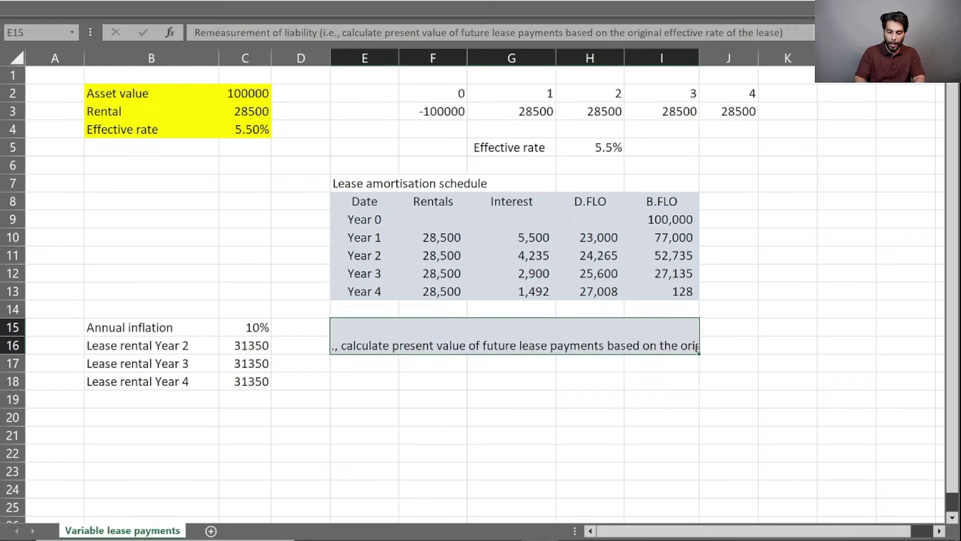
{"action": "key", "text": "alt+h"}
{"action": "key", "text": "w"}
{"action": "left_click", "coordinate": [365, 381]}
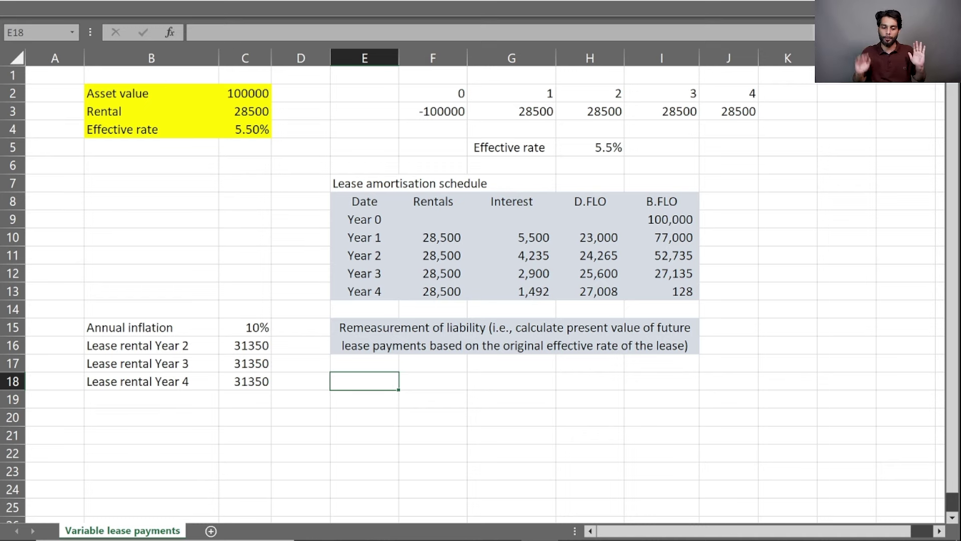
Enter the label PVMLP in B20, below the lease rental rows
{"action": "key", "text": "Left"}
{"action": "key", "text": "Left"}
{"action": "key", "text": "Left"}
{"action": "key", "text": "Down"}
{"action": "key", "text": "Down"}
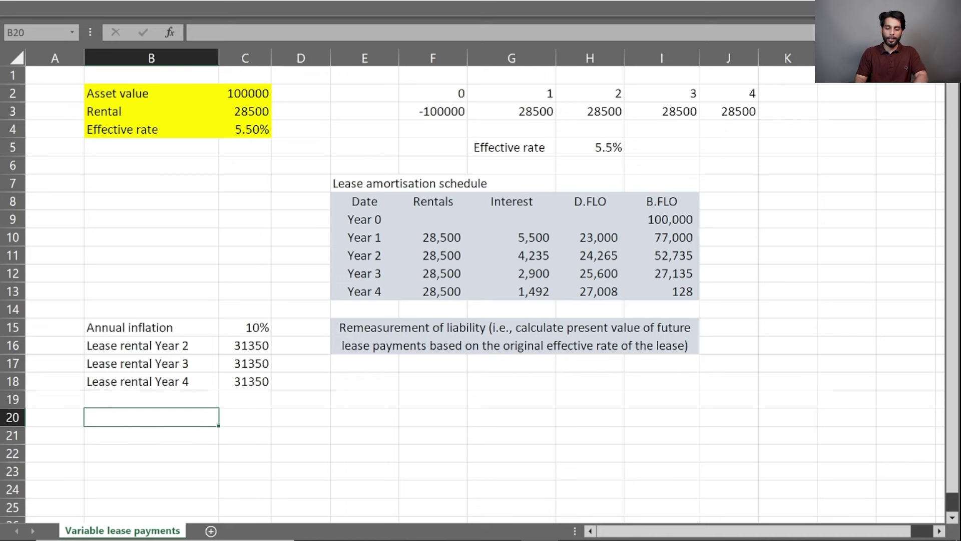
{"action": "type", "text": "PVMLP"}
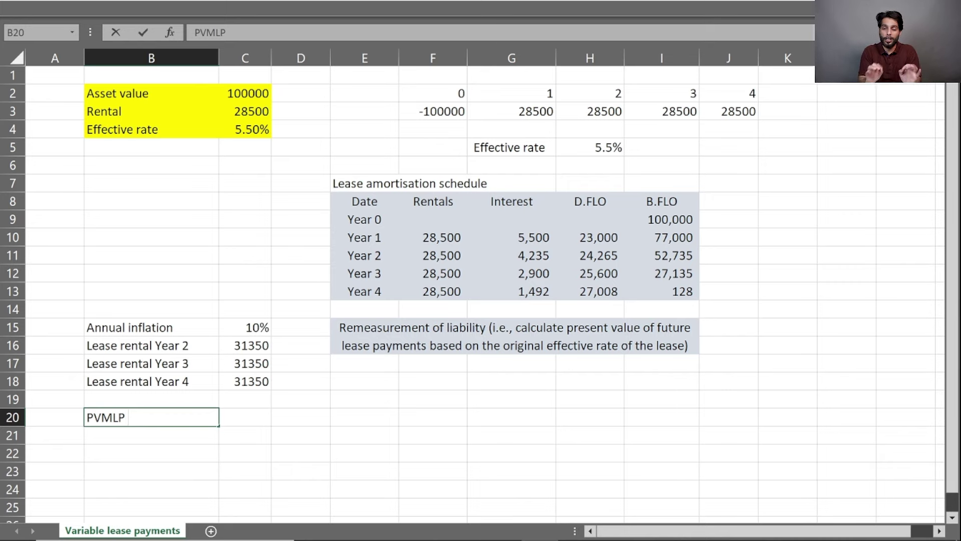
{"action": "key", "text": "Return"}
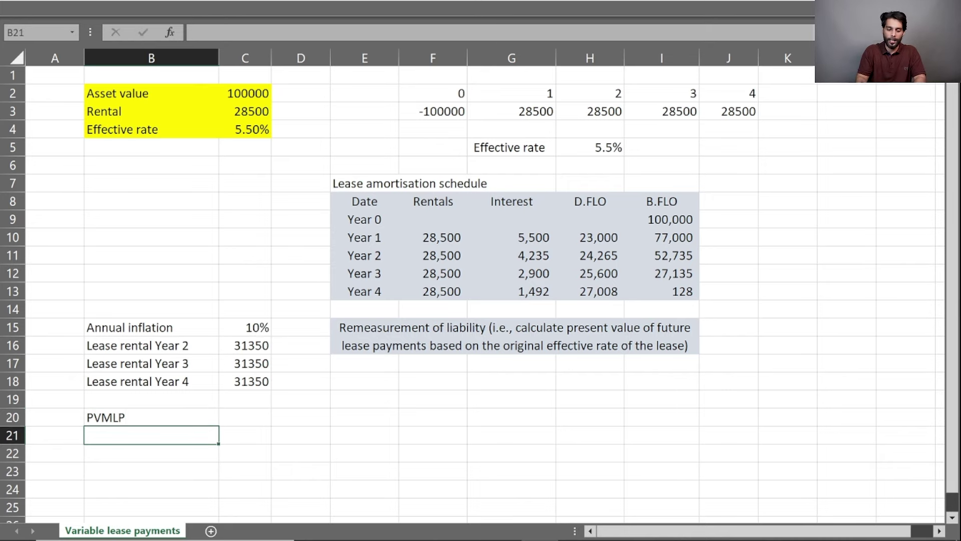
Calculate the PVMLP in C20 with =NPV(C4;C16:C18), discounting the Year 2 to Year 4 rentals at the effective rate
{"action": "left_click", "coordinate": [245, 417]}
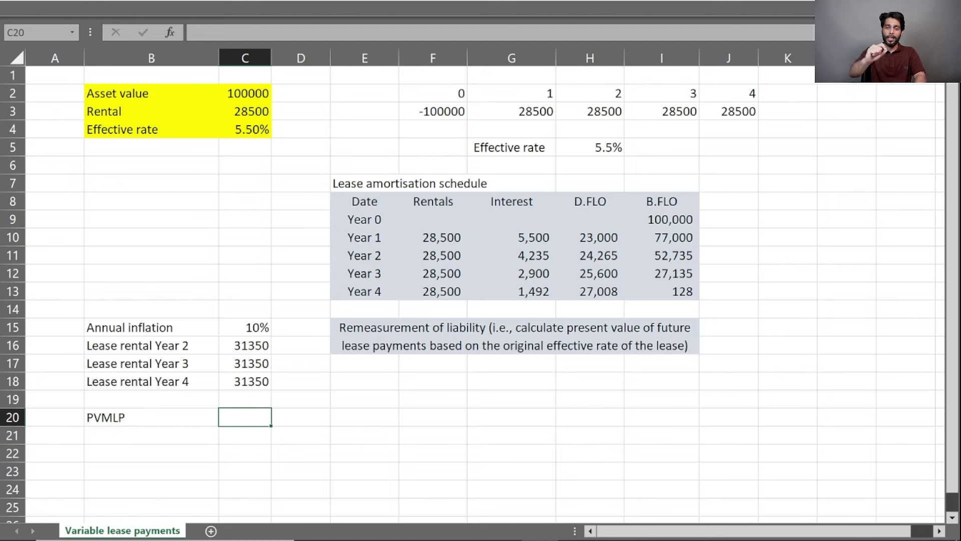
{"action": "type", "text": "="}
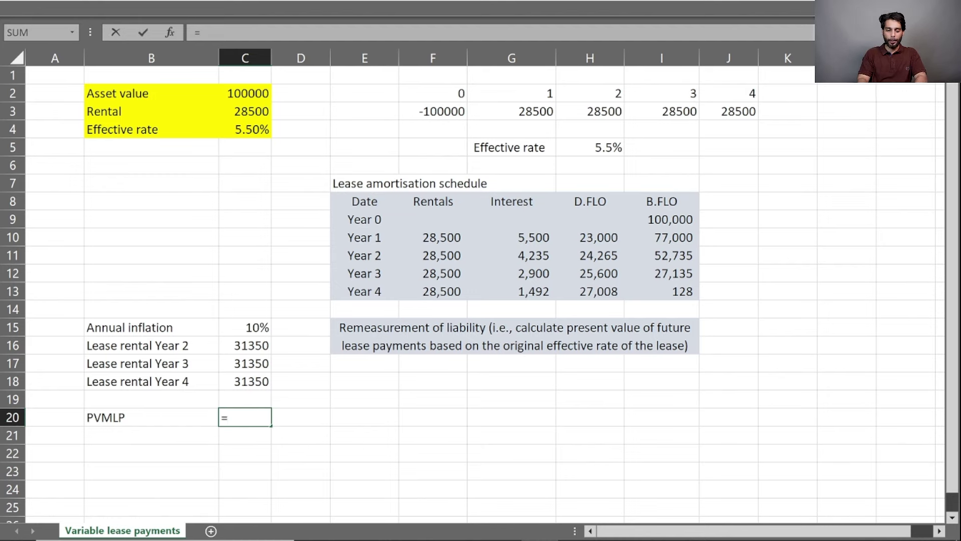
{"action": "type", "text": "npv"}
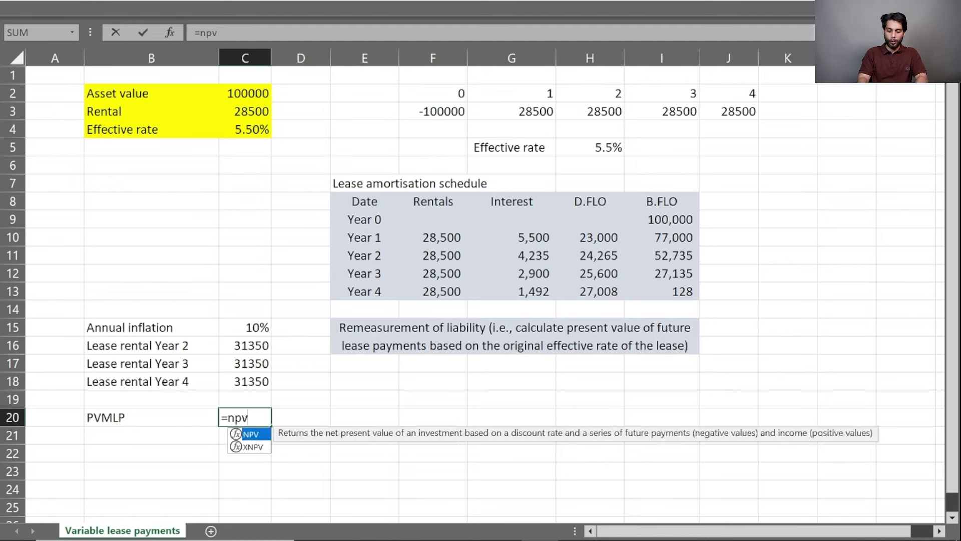
{"action": "type", "text": "("}
{"action": "key", "text": "ctrl+Up"}
{"action": "key", "text": "ctrl+Up"}
{"action": "key", "text": "ctrl+Up"}
{"action": "key", "text": "ctrl+Up"}
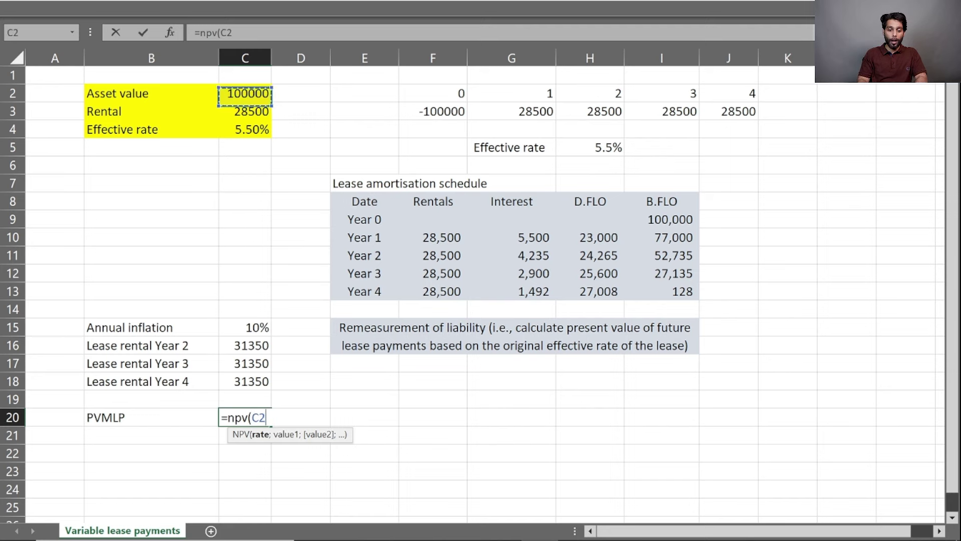
{"action": "key", "text": "Down"}
{"action": "key", "text": "Down"}
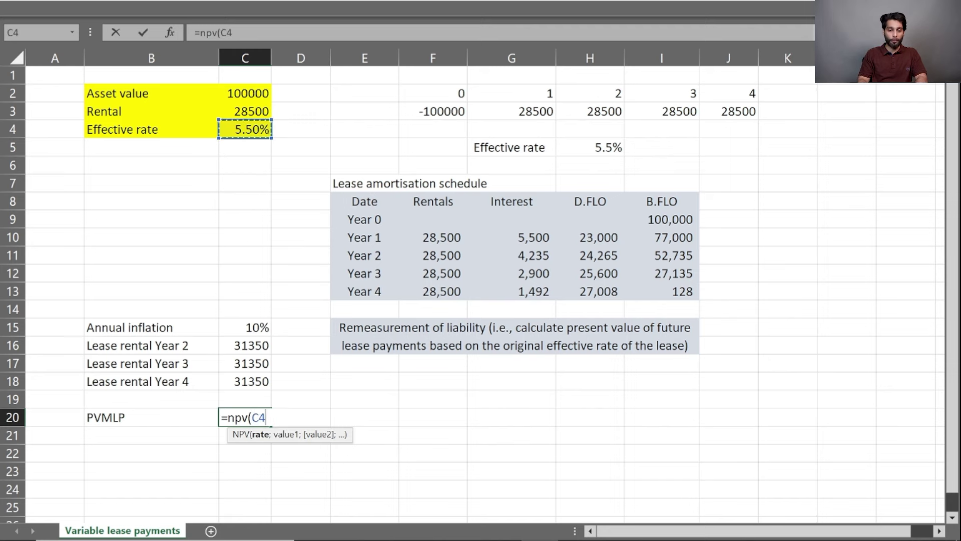
{"action": "type", "text": ";"}
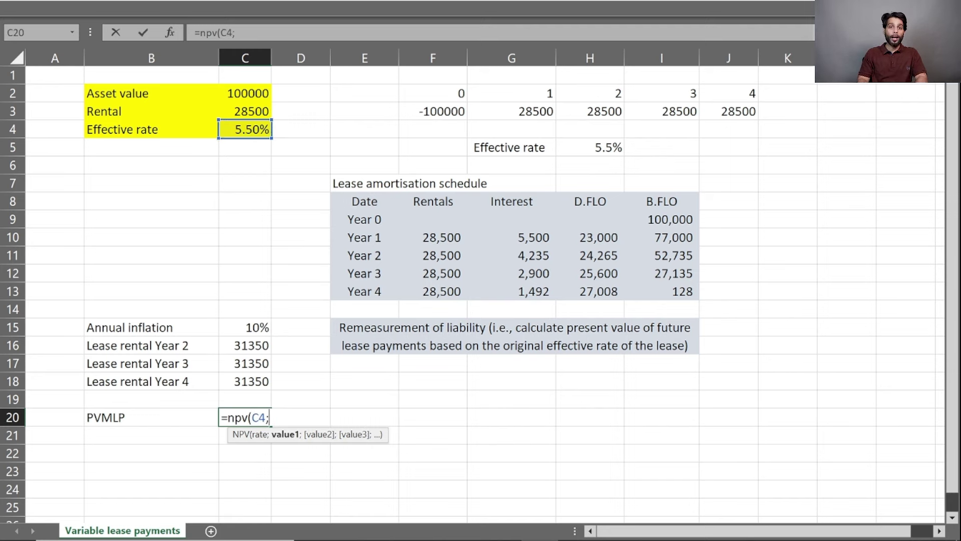
{"action": "key", "text": "Up"}
{"action": "key", "text": "Up"}
{"action": "key", "text": "shift+Up"}
{"action": "key", "text": "shift+Up"}
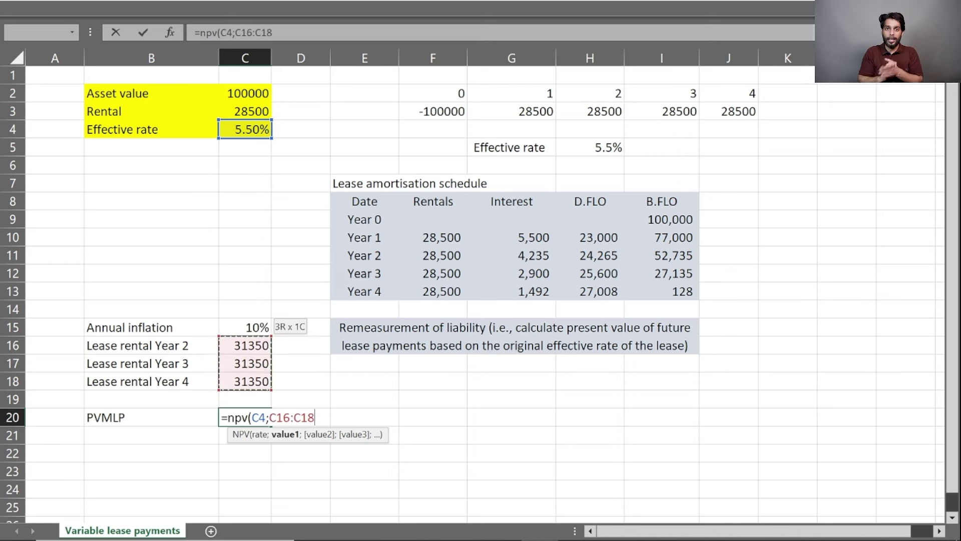
{"action": "type", "text": ")"}
{"action": "key", "text": "Return"}
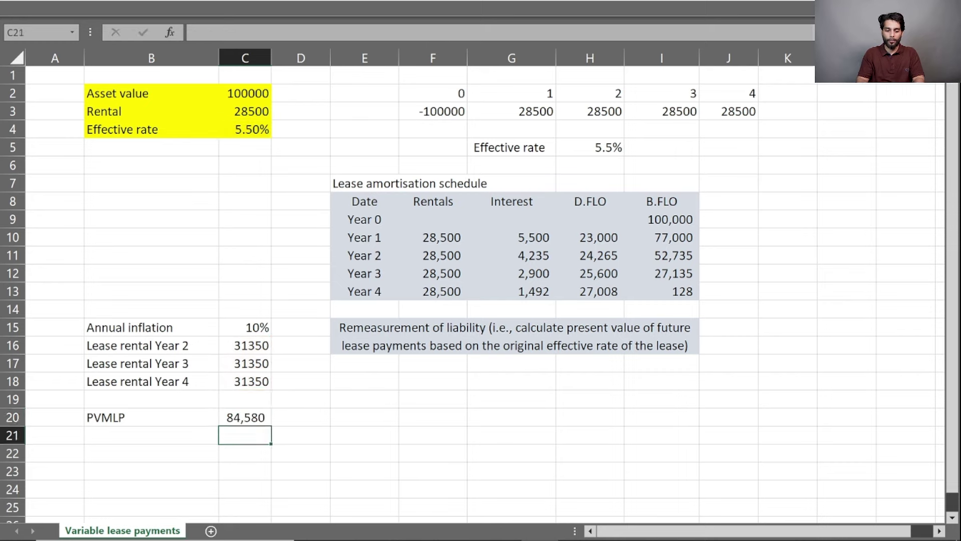
{"action": "key", "text": "Up"}
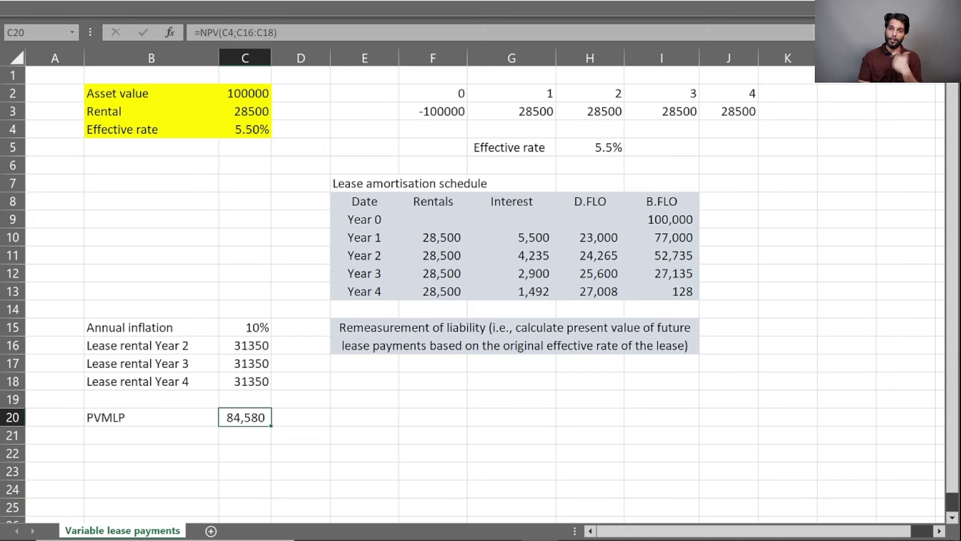
Copy the Lease amortisation schedule title from E7 to E18 and make the copy bold
{"action": "key", "text": "Right"}
{"action": "key", "text": "Up"}
{"action": "key", "text": "Up"}
{"action": "key", "text": "Up"}
{"action": "key", "text": "Up"}
{"action": "key", "text": "Up"}
{"action": "key", "text": "Right"}
{"action": "key", "text": "Up"}
{"action": "key", "text": "Up"}
{"action": "key", "text": "Up"}
{"action": "key", "text": "Up"}
{"action": "key", "text": "Up"}
{"action": "key", "text": "Up"}
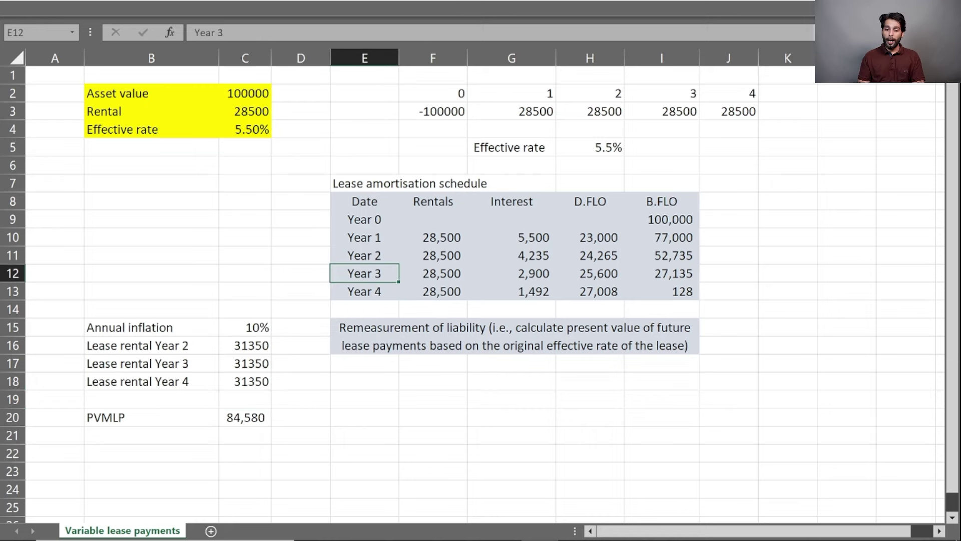
{"action": "key", "text": "Down"}
{"action": "key", "text": "Down"}
{"action": "key", "text": "Down"}
{"action": "key", "text": "Up"}
{"action": "key", "text": "Up"}
{"action": "key", "text": "Up"}
{"action": "key", "text": "Up"}
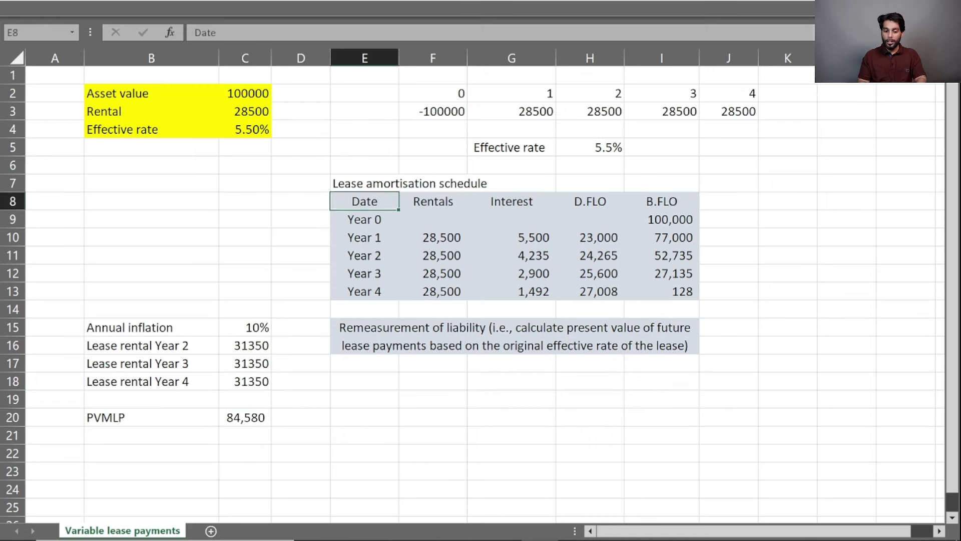
{"action": "key", "text": "Up"}
{"action": "key", "text": "ctrl+c"}
{"action": "key", "text": "Down"}
{"action": "key", "text": "Down"}
{"action": "key", "text": "Down"}
{"action": "key", "text": "Down"}
{"action": "key", "text": "Down"}
{"action": "key", "text": "Down"}
{"action": "key", "text": "Down"}
{"action": "key", "text": "Down"}
{"action": "key", "text": "Down"}
{"action": "key", "text": "Down"}
{"action": "key", "text": "Down"}
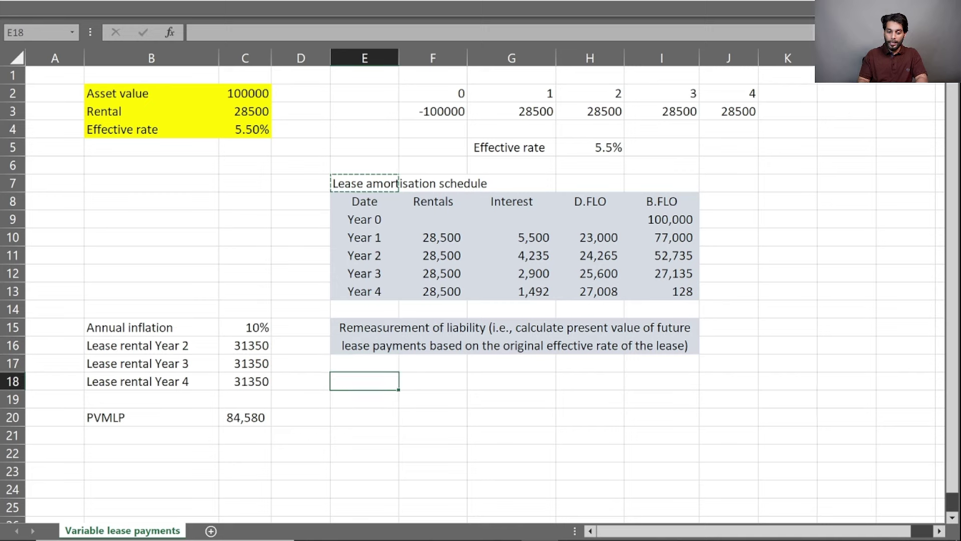
{"action": "key", "text": "Return"}
{"action": "key", "text": "Down"}
{"action": "key", "text": "Up"}
{"action": "key", "text": "ctrl+b"}
{"action": "key", "text": "Down"}
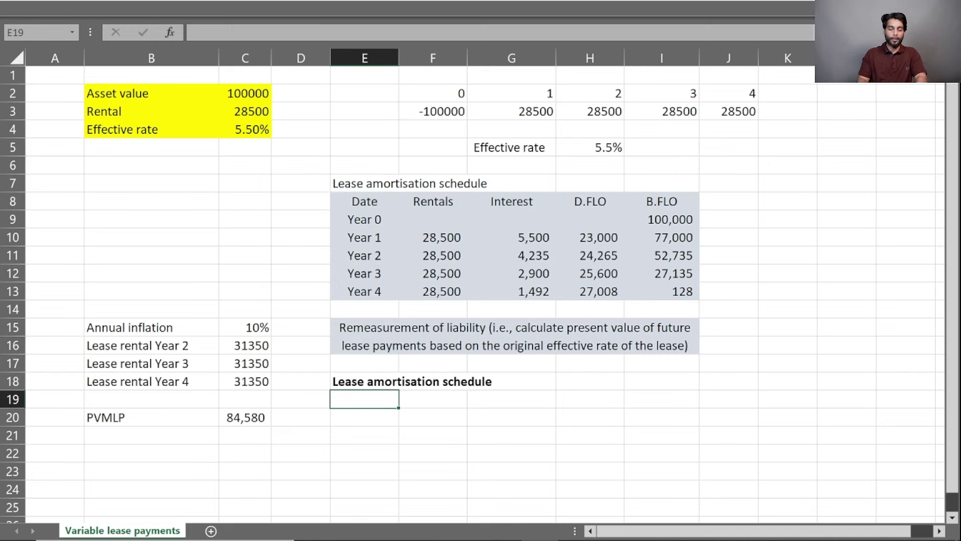
Copy the schedule's header row E8:I8 to row 19, starting at E19 under the new title
{"action": "key", "text": "Up"}
{"action": "key", "text": "Up"}
{"action": "key", "text": "Up"}
{"action": "key", "text": "Up"}
{"action": "key", "text": "Up"}
{"action": "key", "text": "Up"}
{"action": "key", "text": "Up"}
{"action": "key", "text": "Up"}
{"action": "key", "text": "Up"}
{"action": "key", "text": "Up"}
{"action": "key", "text": "Up"}
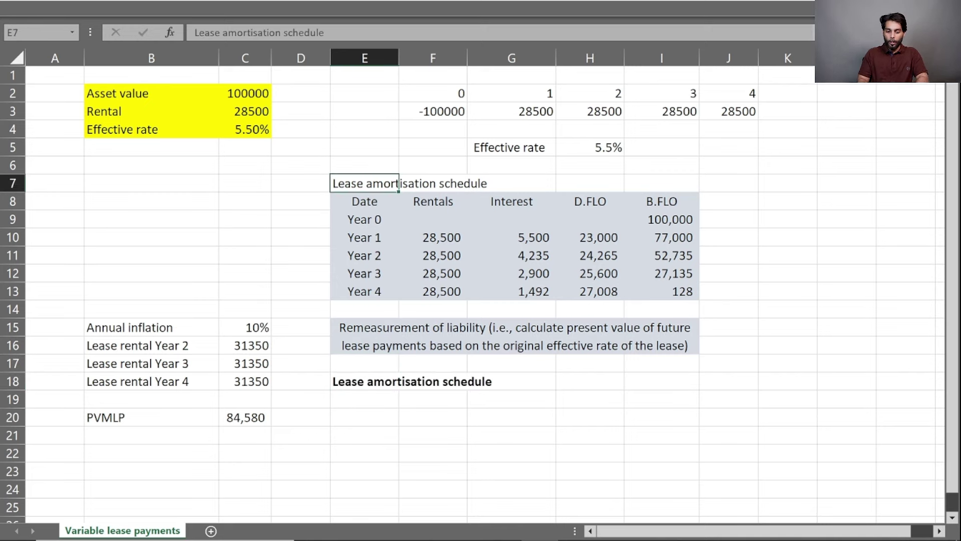
{"action": "key", "text": "Down"}
{"action": "key", "text": "Down"}
{"action": "key", "text": "Down"}
{"action": "key", "text": "Down"}
{"action": "key", "text": "Down"}
{"action": "key", "text": "Down"}
{"action": "key", "text": "Up"}
{"action": "key", "text": "Up"}
{"action": "key", "text": "Up"}
{"action": "key", "text": "Up"}
{"action": "key", "text": "Up"}
{"action": "key", "text": "Up"}
{"action": "key", "text": "Down"}
{"action": "key", "text": "shift+Right"}
{"action": "key", "text": "shift+Right"}
{"action": "key", "text": "shift+Right"}
{"action": "key", "text": "shift+Right"}
{"action": "key", "text": "ctrl+c"}
{"action": "key", "text": "Down"}
{"action": "key", "text": "Down"}
{"action": "key", "text": "Down"}
{"action": "key", "text": "Down"}
{"action": "key", "text": "Down"}
{"action": "key", "text": "Down"}
{"action": "key", "text": "Down"}
{"action": "key", "text": "Down"}
{"action": "key", "text": "Down"}
{"action": "key", "text": "Down"}
{"action": "key", "text": "Down"}
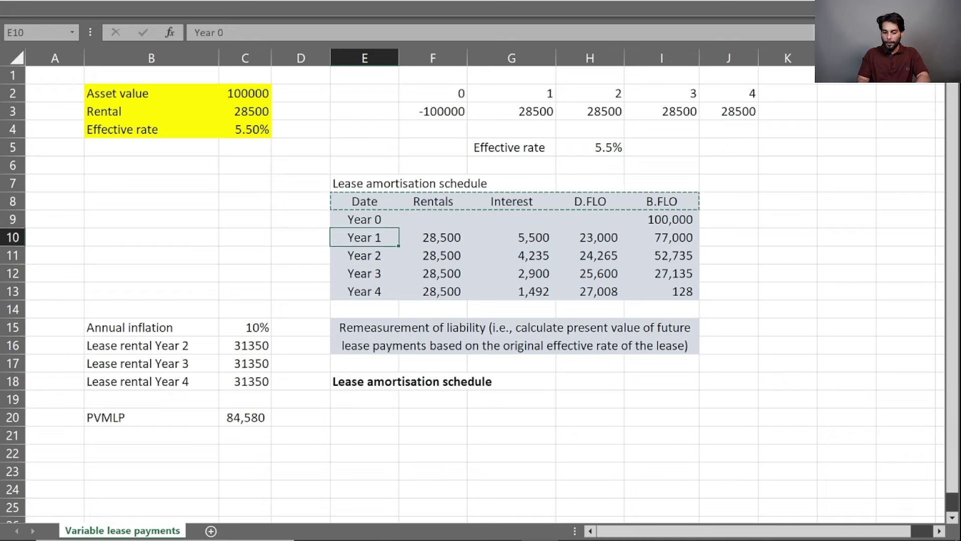
{"action": "key", "text": "ctrl+v"}
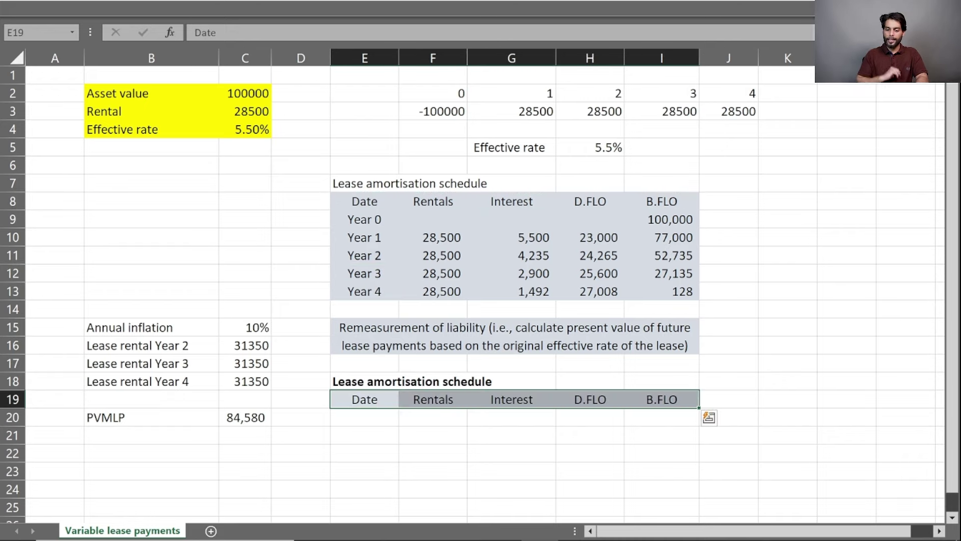
Enter the date label Year 1 in E20 of the new schedule
{"action": "key", "text": "Down"}
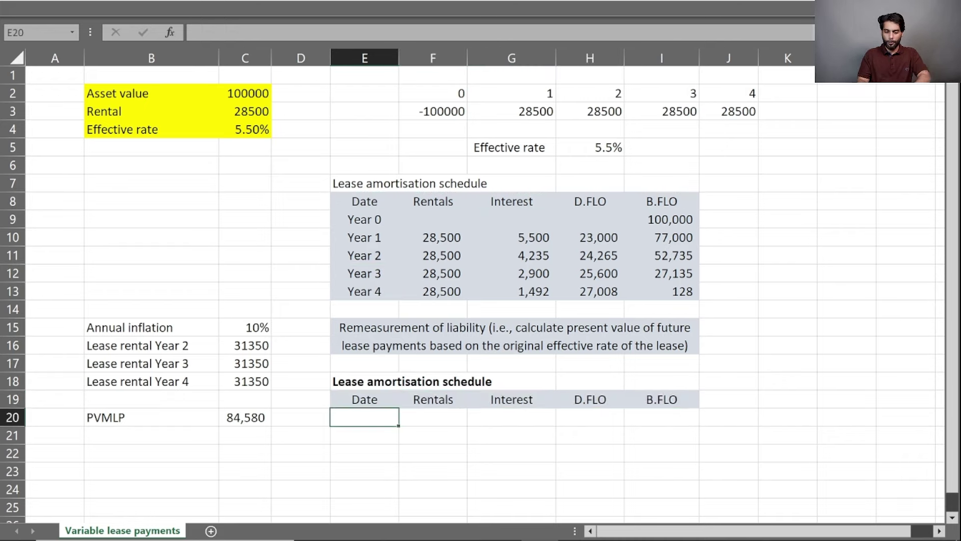
{"action": "type", "text": "Year 1"}
{"action": "key", "text": "Return"}
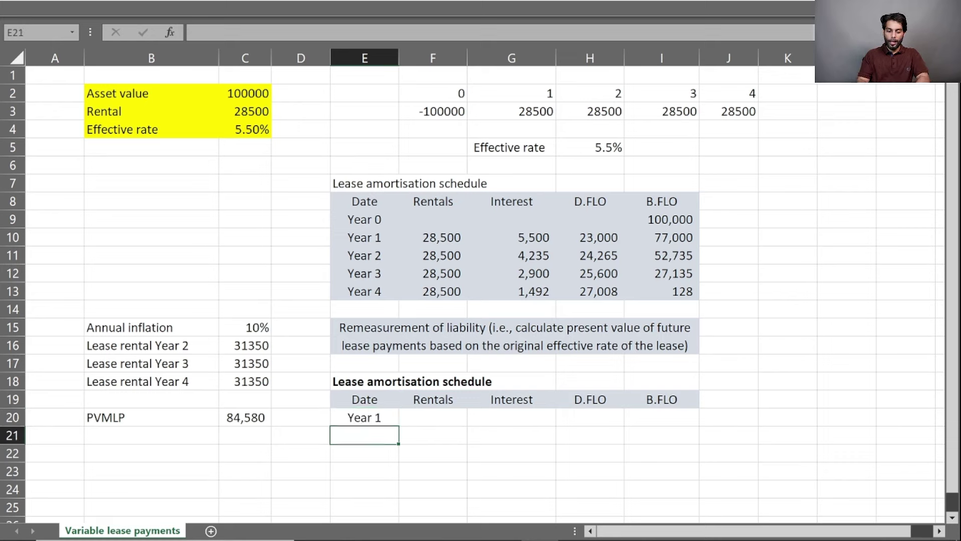
Link the Year 1 B.FLO in I20 to the PVMLP in C20
{"action": "key", "text": "Up"}
{"action": "key", "text": "Right"}
{"action": "key", "text": "Right"}
{"action": "key", "text": "Right"}
{"action": "key", "text": "Right"}
{"action": "type", "text": "="}
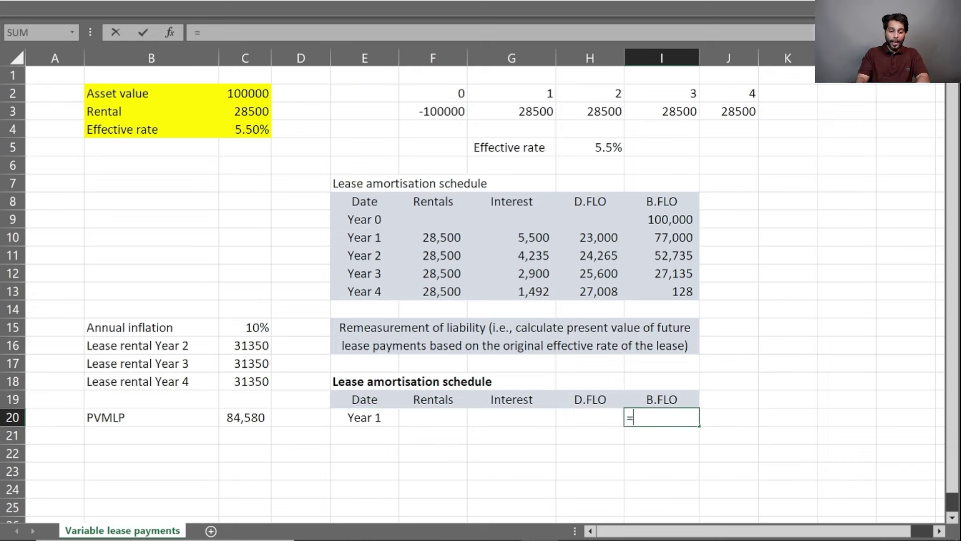
{"action": "key", "text": "Left"}
{"action": "key", "text": "Left"}
{"action": "key", "text": "Left"}
{"action": "key", "text": "Left"}
{"action": "key", "text": "Left"}
{"action": "key", "text": "Left"}
{"action": "key", "text": "Return"}
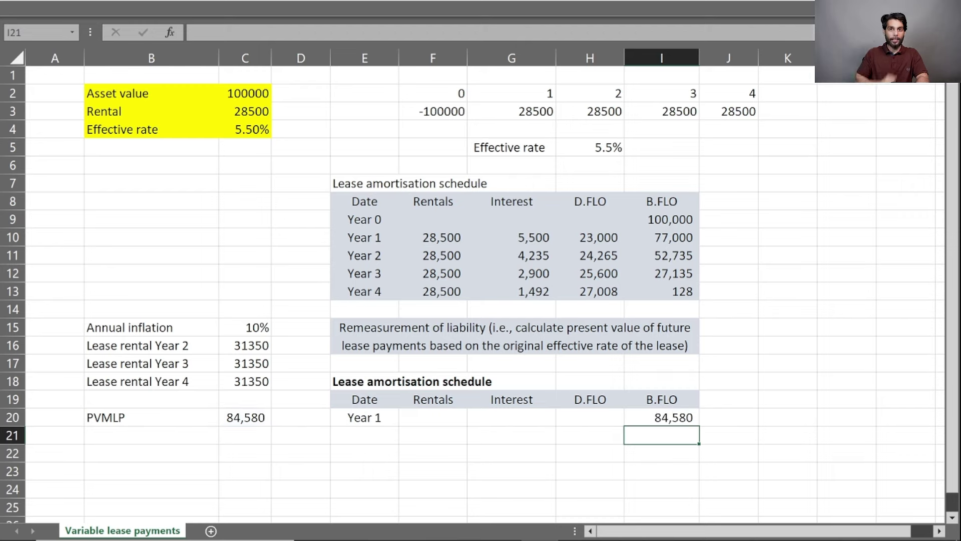
Enter the date labels Year 2, Year 3 and Year 4 in E21, E22 and E23
{"action": "key", "text": "Left"}
{"action": "key", "text": "Left"}
{"action": "key", "text": "Left"}
{"action": "key", "text": "Left"}
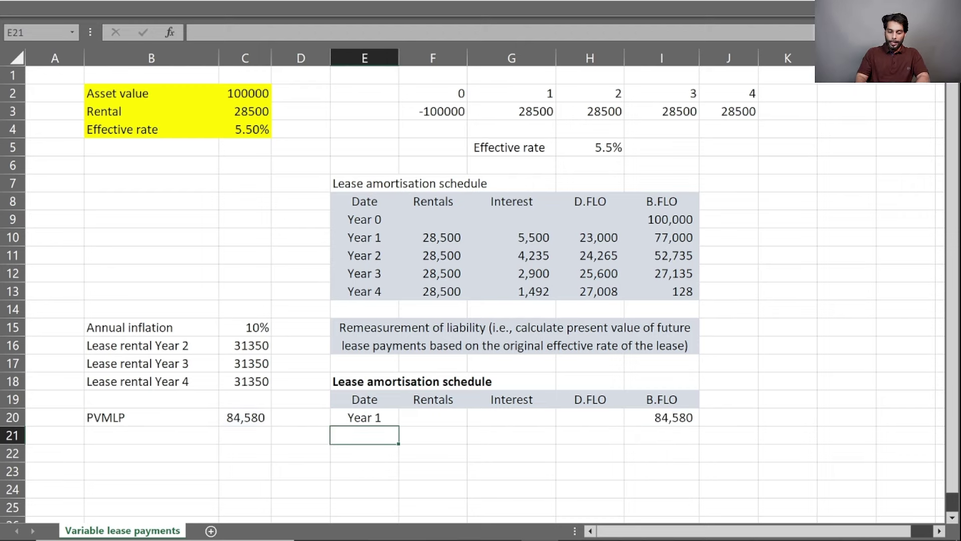
{"action": "type", "text": "Year 2"}
{"action": "key", "text": "Return"}
{"action": "type", "text": "Year 3"}
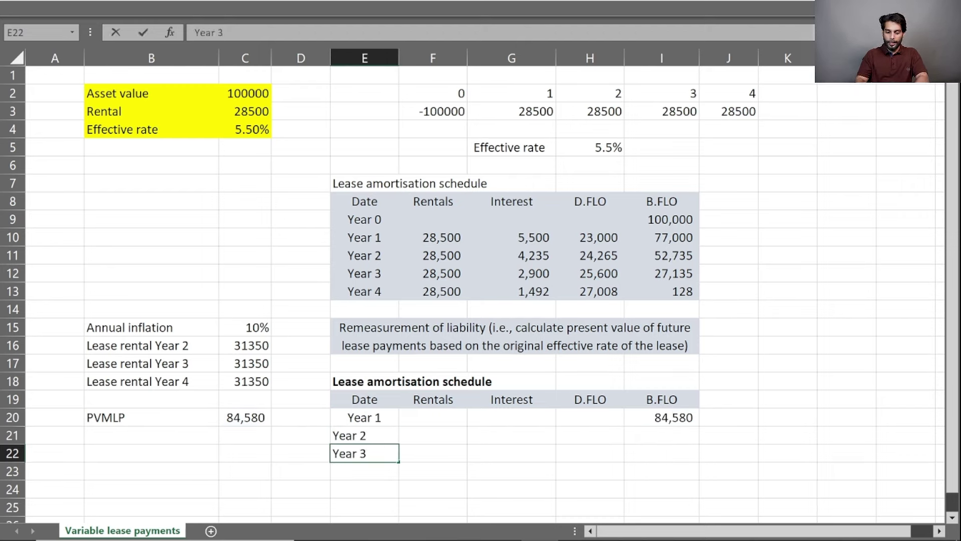
{"action": "key", "text": "Return"}
{"action": "key", "text": "Up"}
{"action": "key", "text": "Down"}
{"action": "type", "text": "Year 4"}
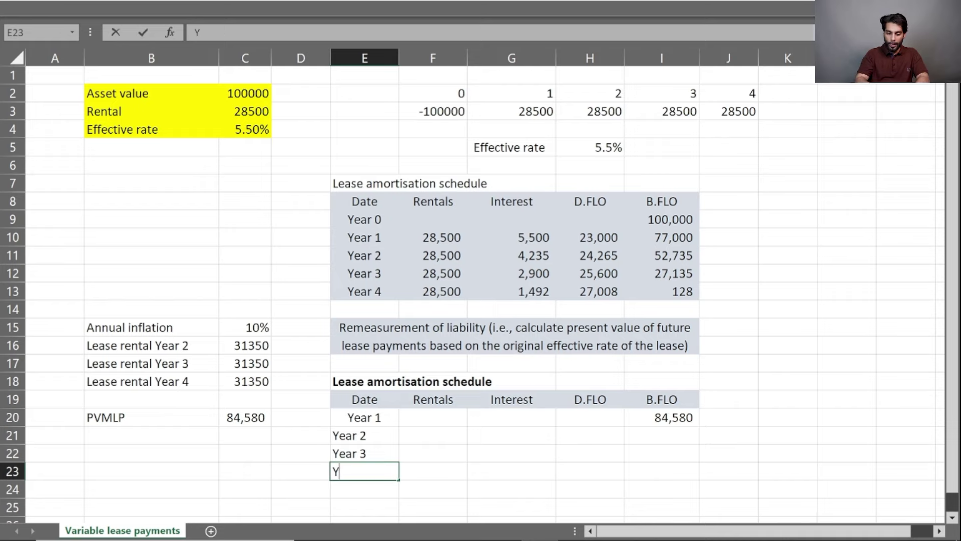
{"action": "key", "text": "Up"}
Copy only the formatting of the Year 1 label in E20 to the labels in E21:E23
{"action": "key", "text": "Up"}
{"action": "key", "text": "Up"}
{"action": "key", "text": "ctrl+c"}
{"action": "key", "text": "Down"}
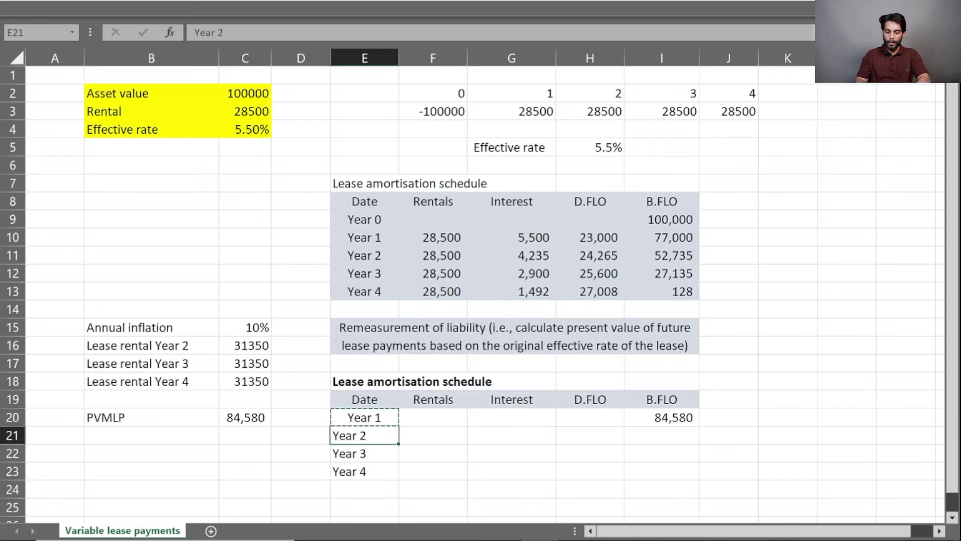
{"action": "key", "text": "shift+Down"}
{"action": "key", "text": "shift+Down"}
{"action": "key", "text": "ctrl+alt+v"}
{"action": "key", "text": "t"}
{"action": "key", "text": "Return"}
Link the Year 2 rental in F21 to the inflated lease rental in C16
{"action": "key", "text": "Up"}
{"action": "key", "text": "Right"}
{"action": "key", "text": "Down"}
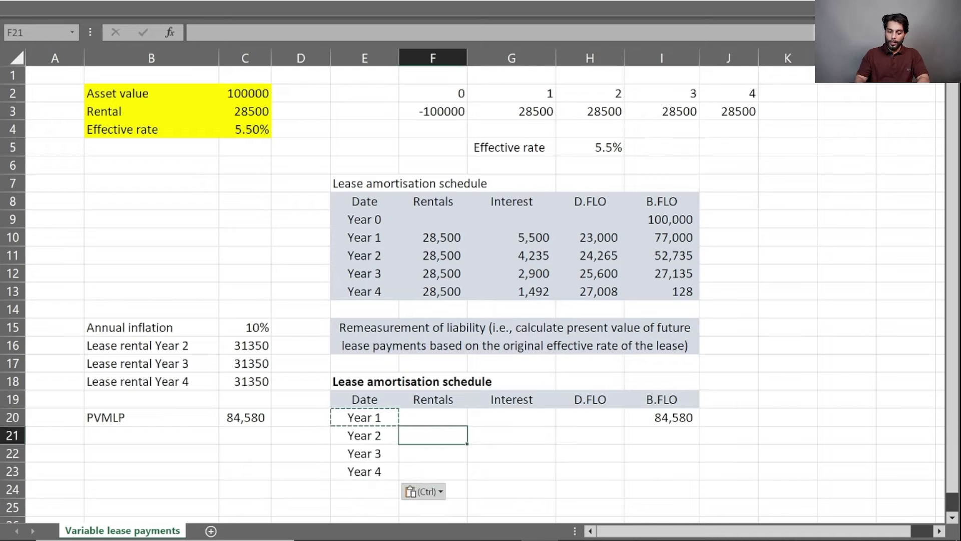
{"action": "type", "text": "="}
{"action": "key", "text": "Left"}
{"action": "key", "text": "Left"}
{"action": "key", "text": "Left"}
{"action": "key", "text": "Up"}
{"action": "key", "text": "Up"}
{"action": "key", "text": "Up"}
{"action": "key", "text": "Up"}
{"action": "key", "text": "Up"}
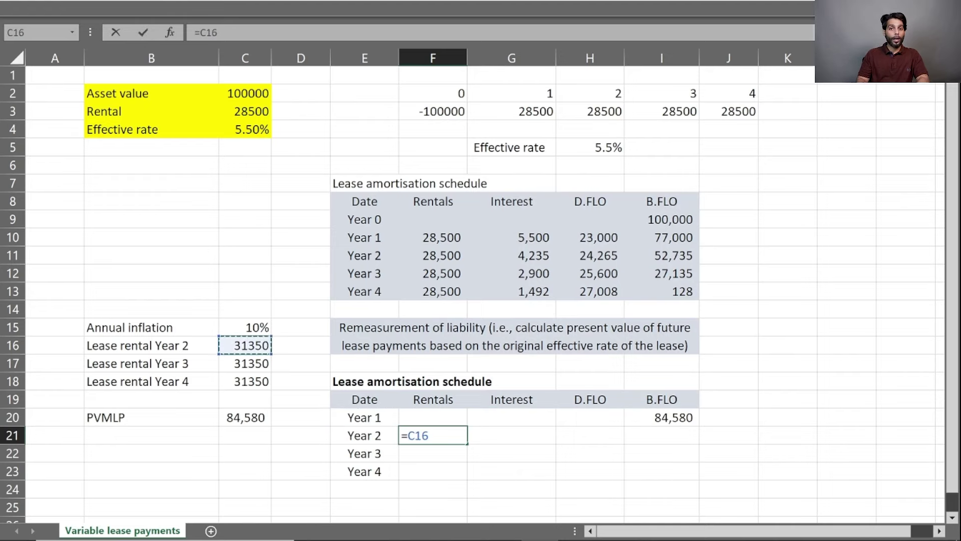
{"action": "key", "text": "Return"}
Link the Year 3 rental in F22 to F21 and the Year 4 rental in F23 to F22
{"action": "type", "text": "="}
{"action": "key", "text": "Up"}
{"action": "key", "text": "Return"}
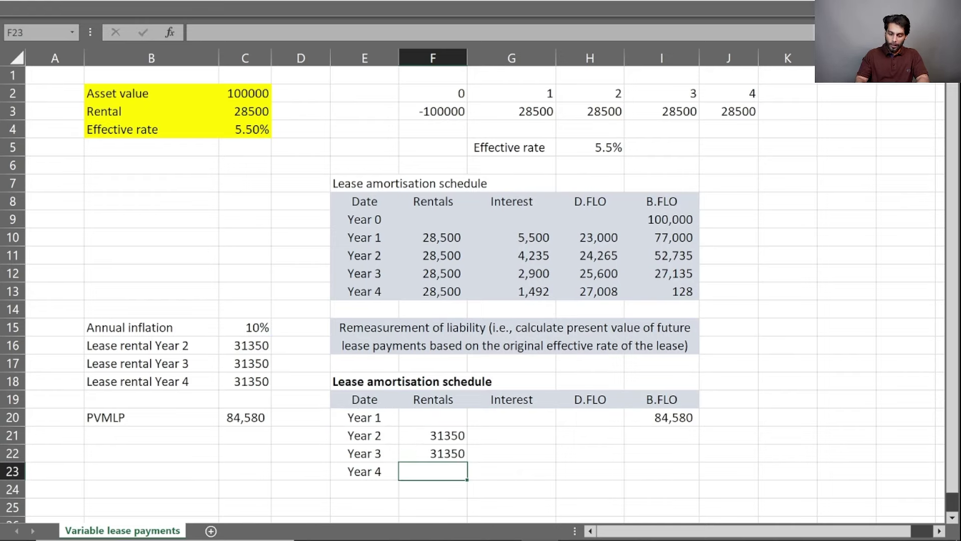
{"action": "type", "text": "="}
{"action": "key", "text": "Up"}
{"action": "key", "text": "Return"}
{"action": "key", "text": "Up"}
{"action": "key", "text": "Up"}
{"action": "key", "text": "Up"}
{"action": "key", "text": "Right"}
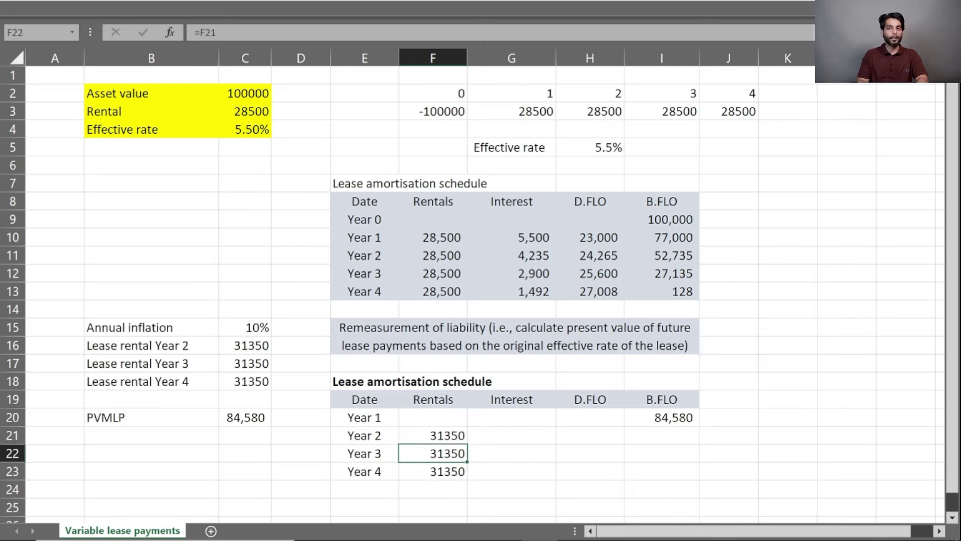
Calculate the Year 2 interest in G21 as the Year 1 balance in I20 times the absolute effective rate, =I20*$C$4
{"action": "key", "text": "F2"}
{"action": "type", "text": "="}
{"action": "key", "text": "Up"}
{"action": "key", "text": "Right"}
{"action": "key", "text": "Right"}
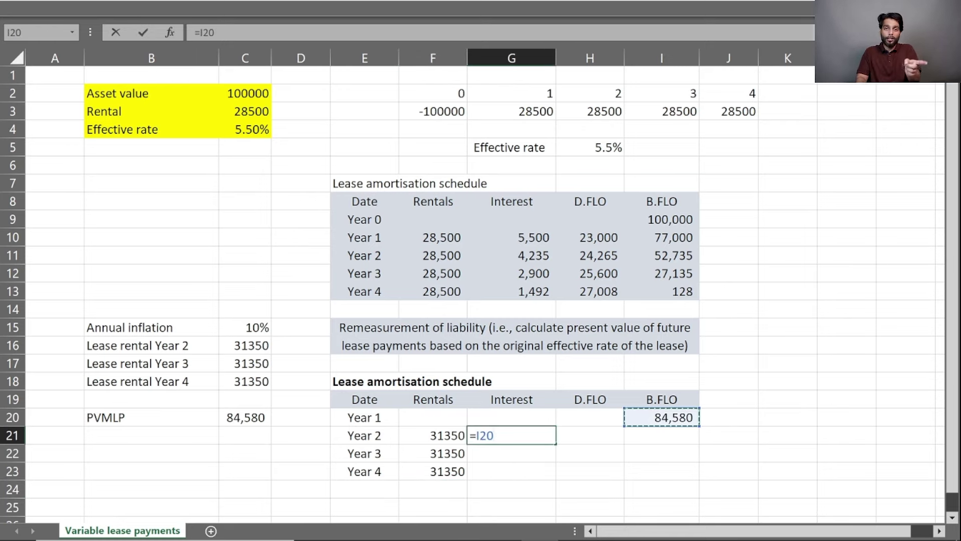
{"action": "type", "text": "*"}
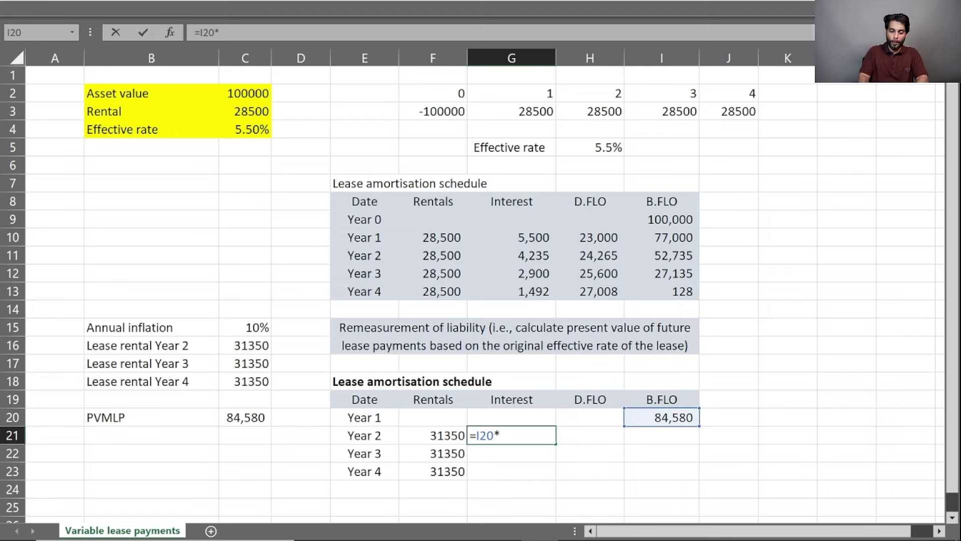
{"action": "key", "text": "Left"}
{"action": "key", "text": "Up"}
{"action": "key", "text": "Up"}
{"action": "key", "text": "Up"}
{"action": "key", "text": "Up"}
{"action": "key", "text": "Left"}
{"action": "key", "text": "Up"}
{"action": "key", "text": "Left"}
{"action": "key", "text": "Left"}
{"action": "key", "text": "Up"}
{"action": "key", "text": "Up"}
{"action": "key", "text": "Up"}
{"action": "key", "text": "Up"}
{"action": "key", "text": "Up"}
{"action": "key", "text": "Up"}
{"action": "key", "text": "Up"}
{"action": "key", "text": "Up"}
{"action": "key", "text": "Up"}
{"action": "key", "text": "Up"}
{"action": "key", "text": "Up"}
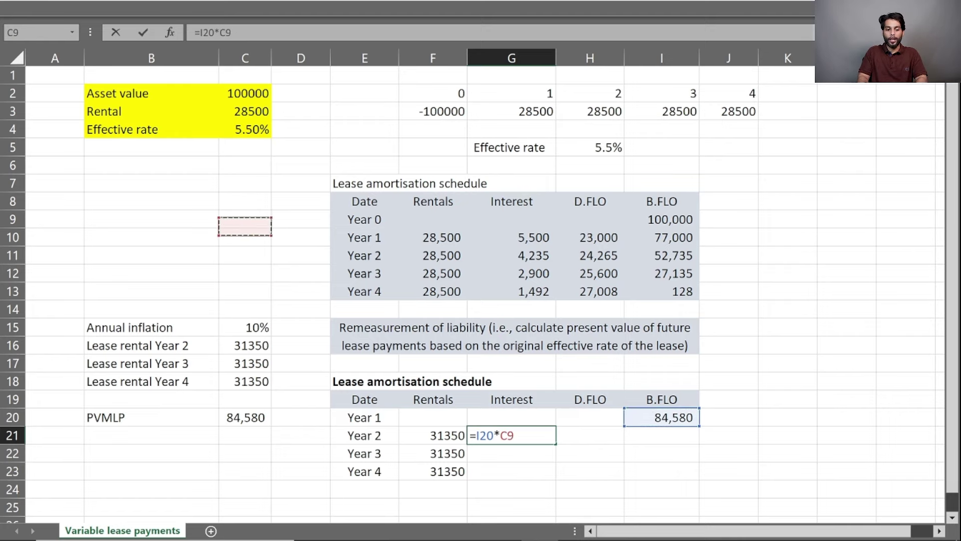
{"action": "key", "text": "F4"}
{"action": "key", "text": "Return"}
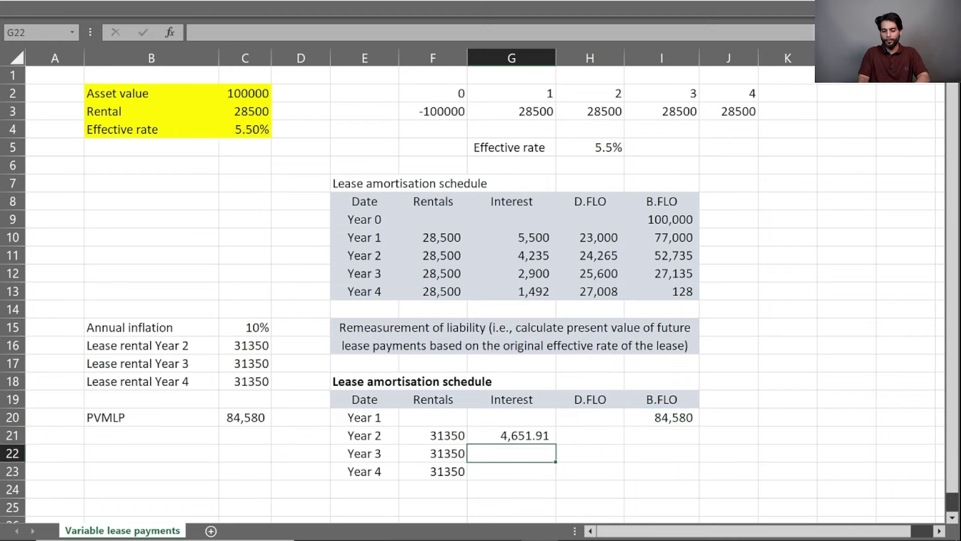
Copy the interest formula in G21 down to the Year 3 and Year 4 rows
{"action": "key", "text": "Up"}
{"action": "key", "text": "ctrl+c"}
{"action": "key", "text": "shift+Down"}
{"action": "key", "text": "shift+Down"}
{"action": "key", "text": "ctrl+v"}
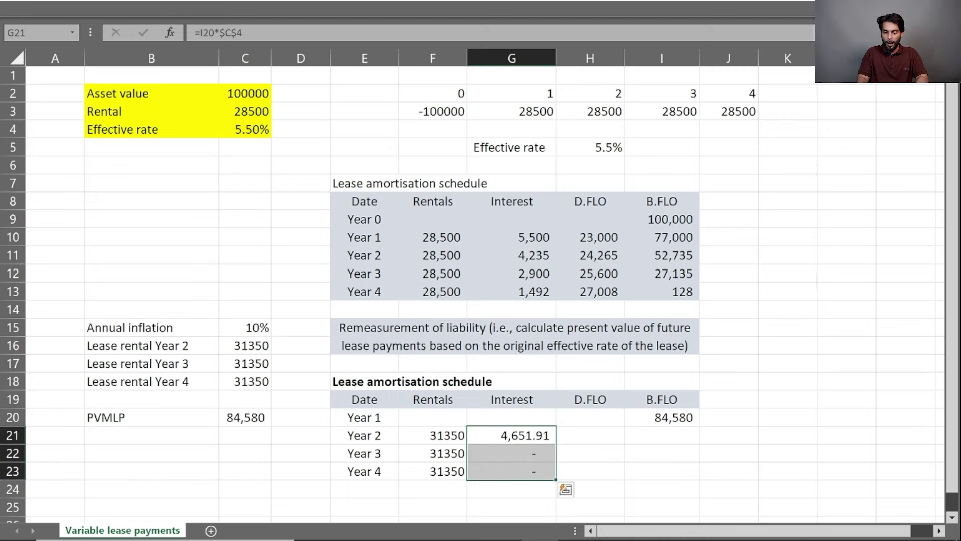
{"action": "key", "text": "Escape"}
Calculate the Year 2 D.FLO in H21 as the rental minus the interest, =F21-G21
{"action": "key", "text": "Right"}
{"action": "type", "text": "="}
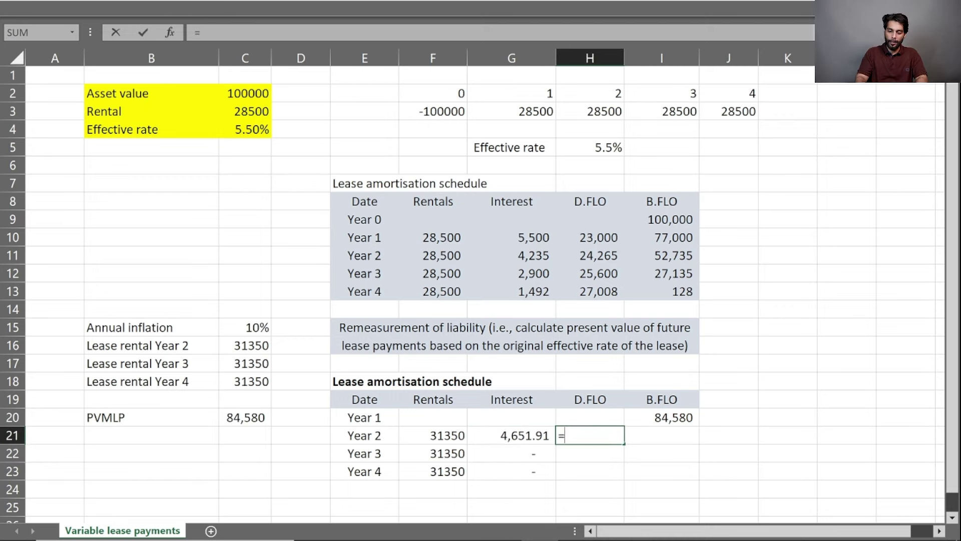
{"action": "key", "text": "Left"}
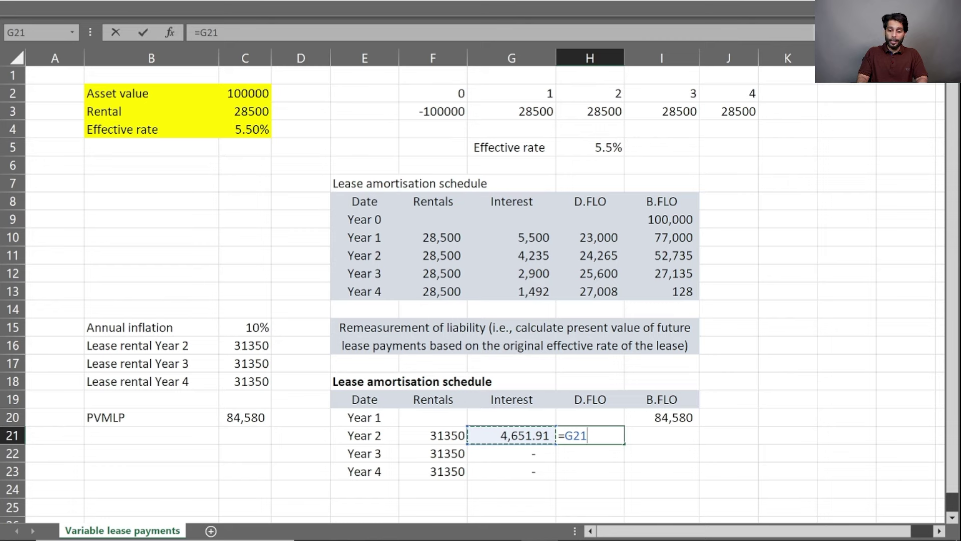
{"action": "key", "text": "Left"}
{"action": "type", "text": "-"}
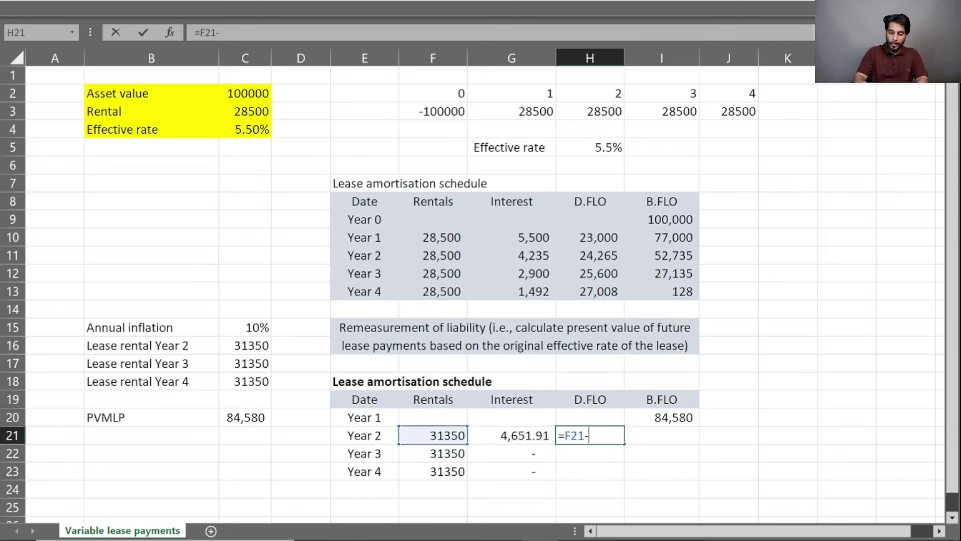
{"action": "key", "text": "Left"}
{"action": "key", "text": "Return"}
Calculate the Year 2 B.FLO in I21 as the Year 1 balance minus the Year 2 D.FLO, =I20-H21
{"action": "left_click", "coordinate": [661, 436]}
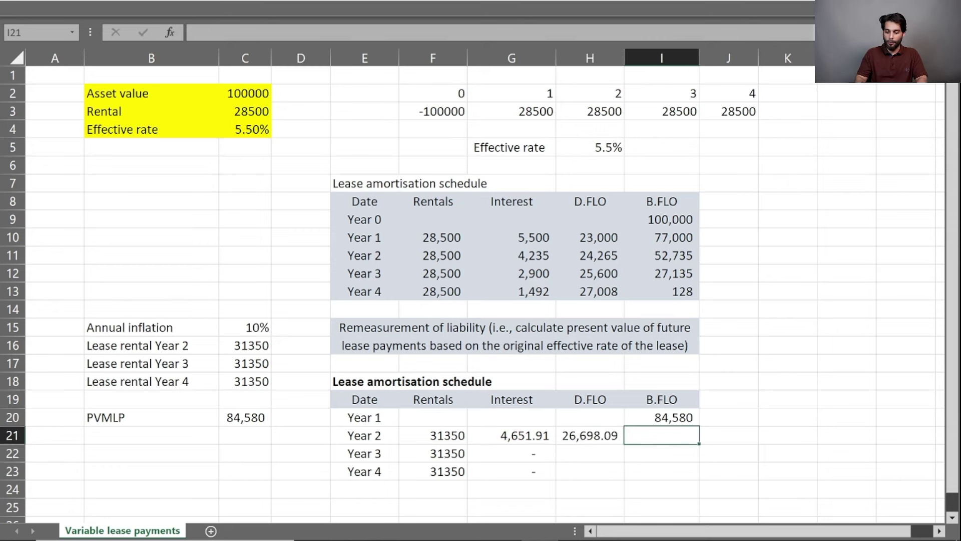
{"action": "type", "text": "="}
{"action": "key", "text": "Up"}
{"action": "type", "text": "-"}
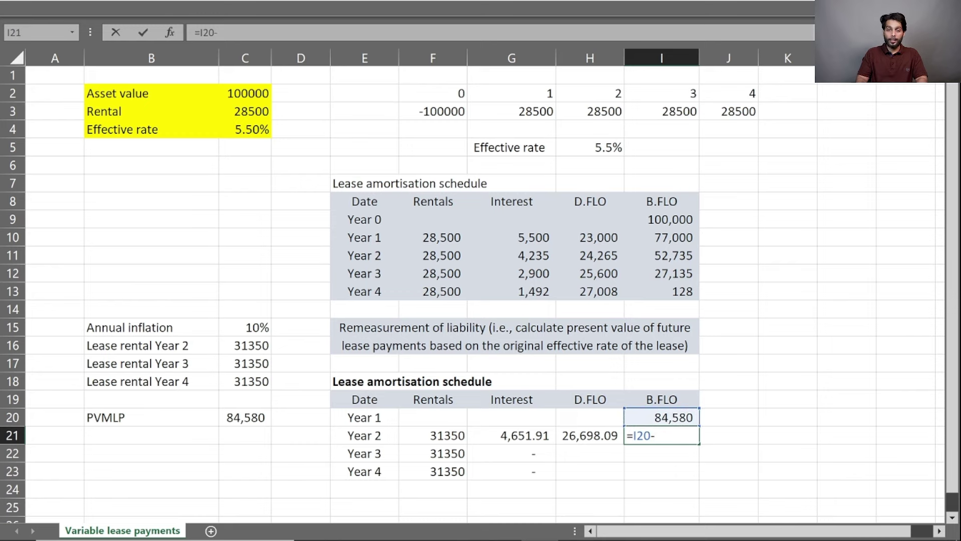
{"action": "key", "text": "Left"}
{"action": "key", "text": "Return"}
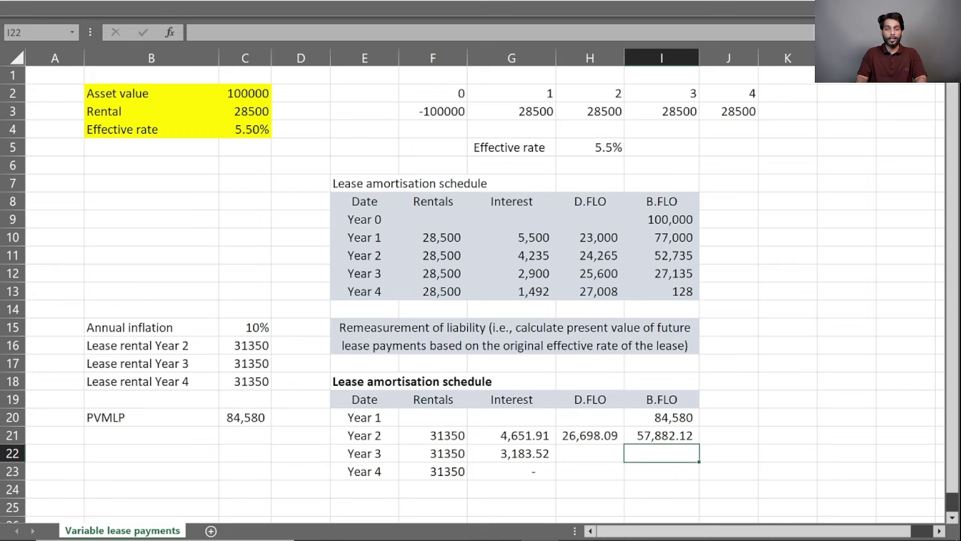
Fill the D.FLO and B.FLO formulas from H21:I21 down through the Year 3 and Year 4 rows
{"action": "key", "text": "Left"}
{"action": "key", "text": "Up"}
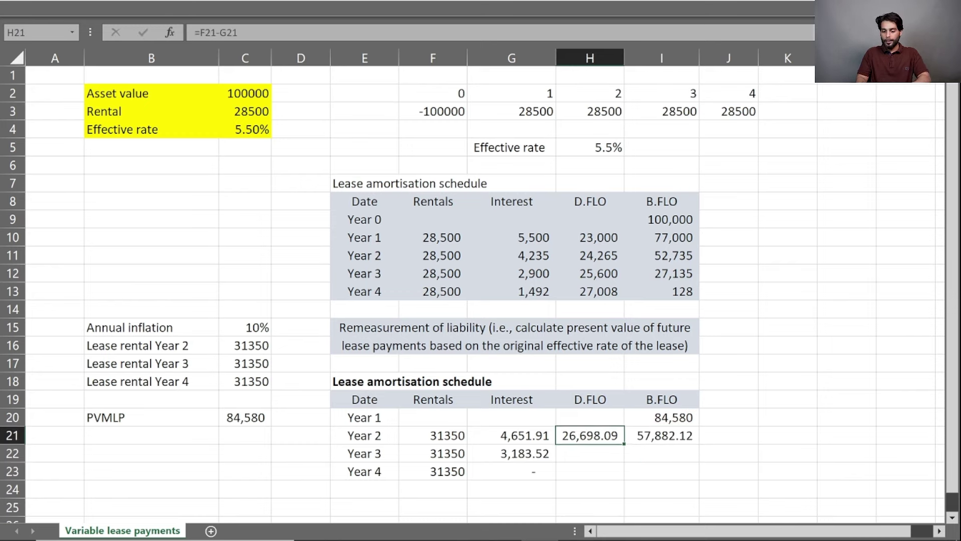
{"action": "key", "text": "ctrl+c"}
{"action": "key", "text": "shift+Right"}
{"action": "key", "text": "shift+Down"}
{"action": "key", "text": "shift+Down"}
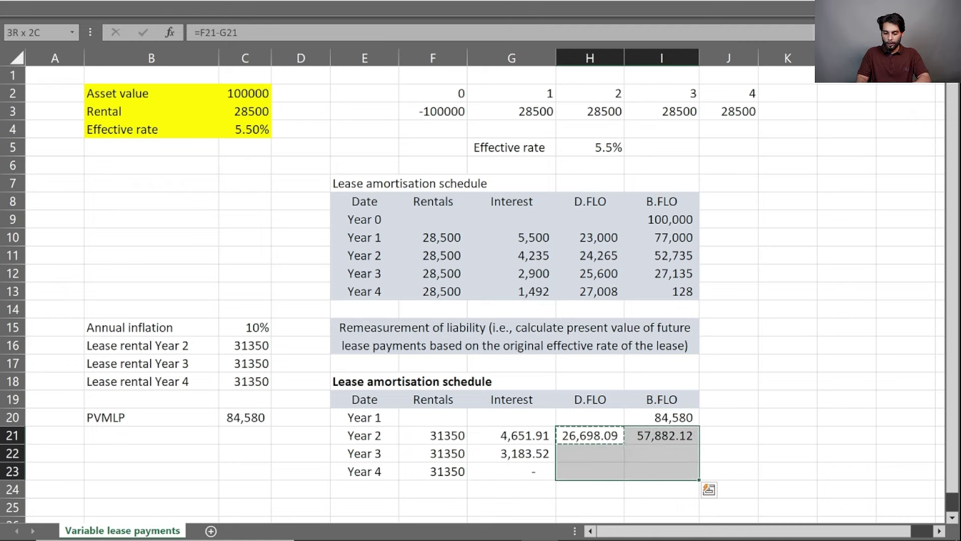
{"action": "key", "text": "shift+Up"}
{"action": "key", "text": "shift+Up"}
{"action": "key", "text": "shift+Left"}
{"action": "key", "text": "shift+Right"}
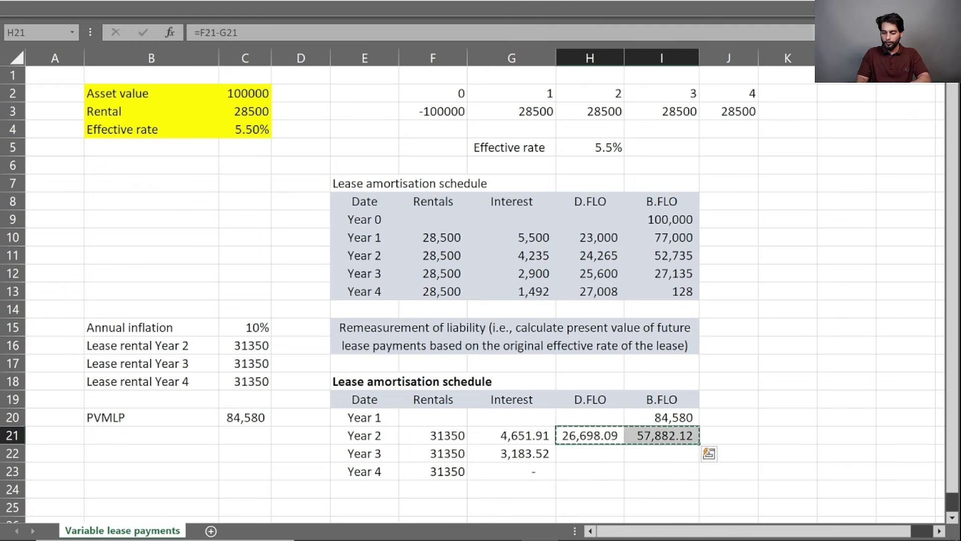
{"action": "key", "text": "shift+Down"}
{"action": "key", "text": "shift+Down"}
{"action": "key", "text": "Return"}
Check the revised Year 4 balance in I23 and compare the original Year 1 balance in I10 with the PVMLP in C20
{"action": "left_click", "coordinate": [662, 471]}
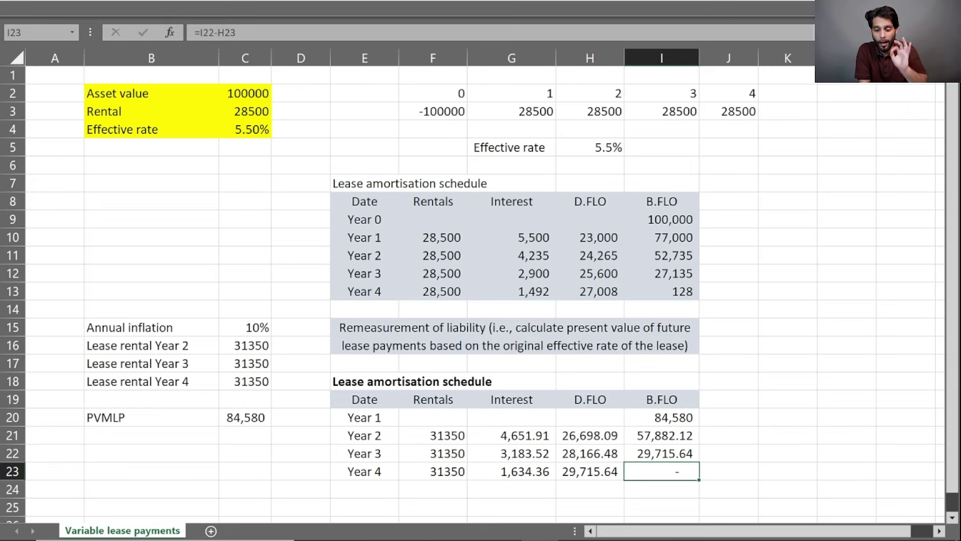
{"action": "left_click", "coordinate": [661, 237]}
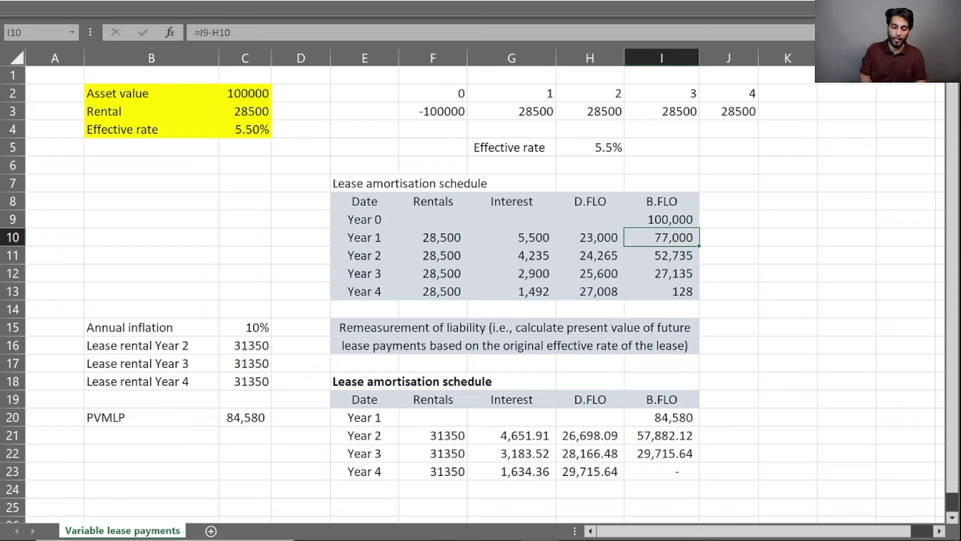
{"action": "left_click", "coordinate": [245, 417], "text": "ctrl"}
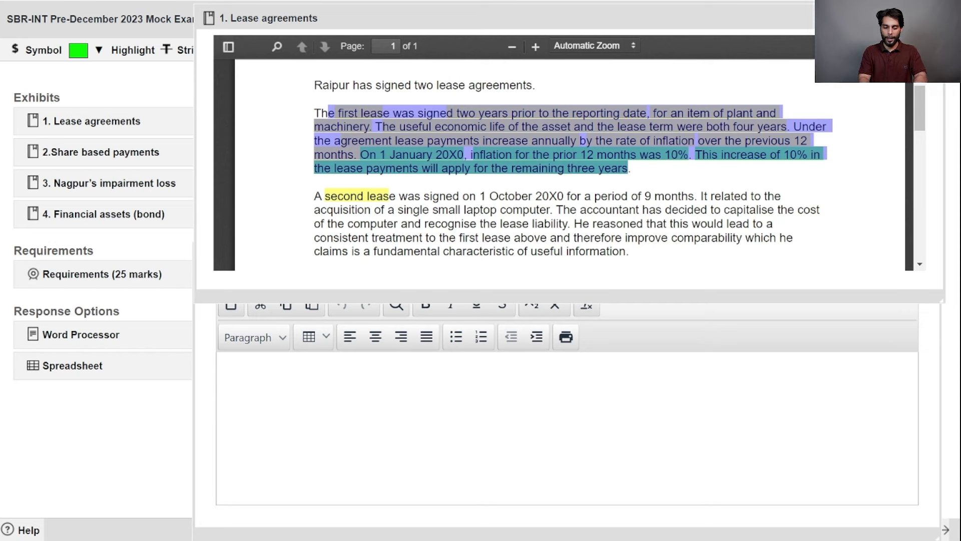
Start the answer in the mock exam's word processor with the bold headings "Part (a)" and "First lease" on separate lines
{"action": "type", "text": "Pa"}
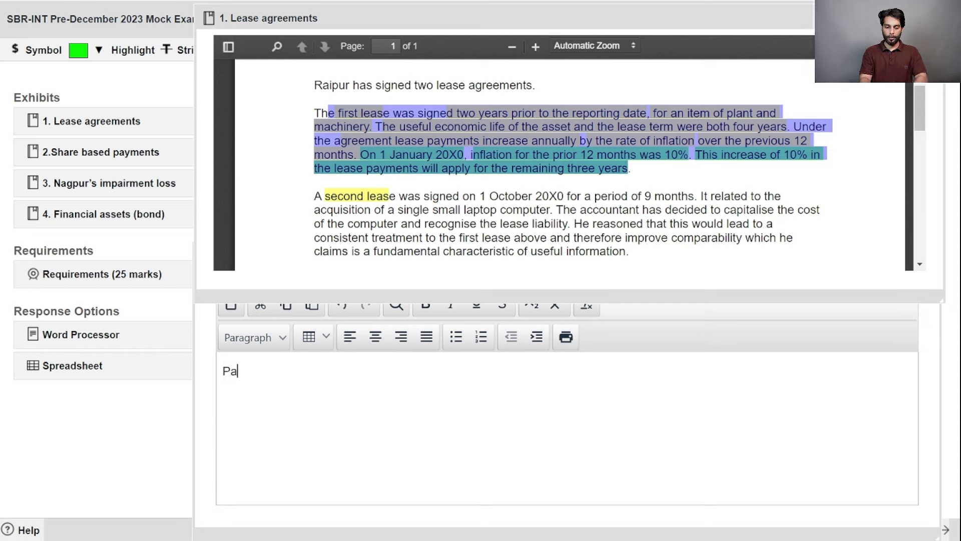
{"action": "type", "text": "rt (a)"}
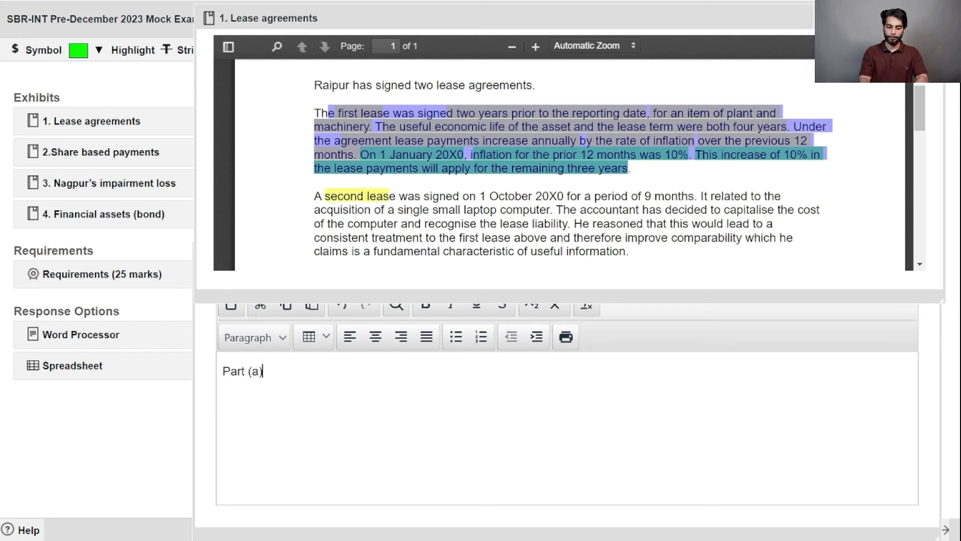
{"action": "key", "text": "shift+Home"}
{"action": "key", "text": "ctrl+b"}
{"action": "key", "text": "End"}
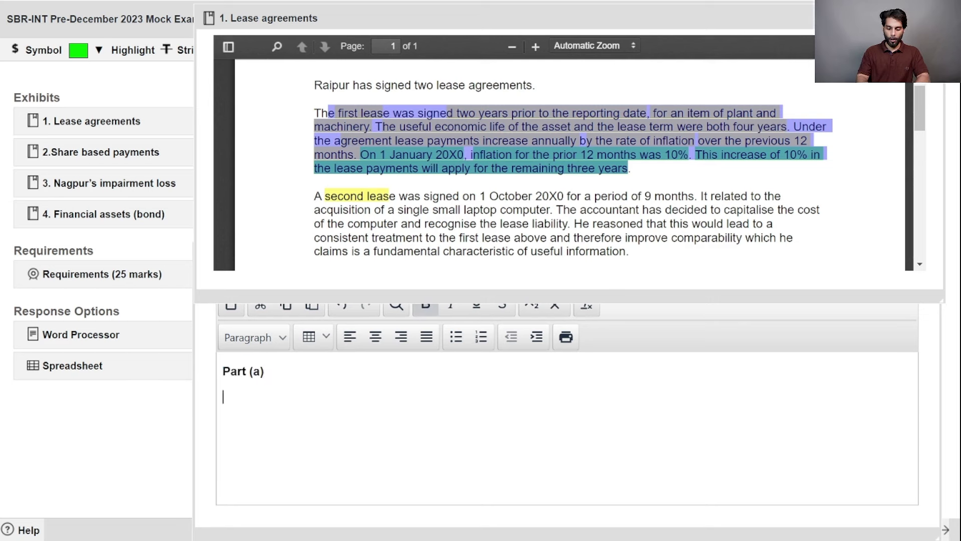
{"action": "type", "text": "First lease"}
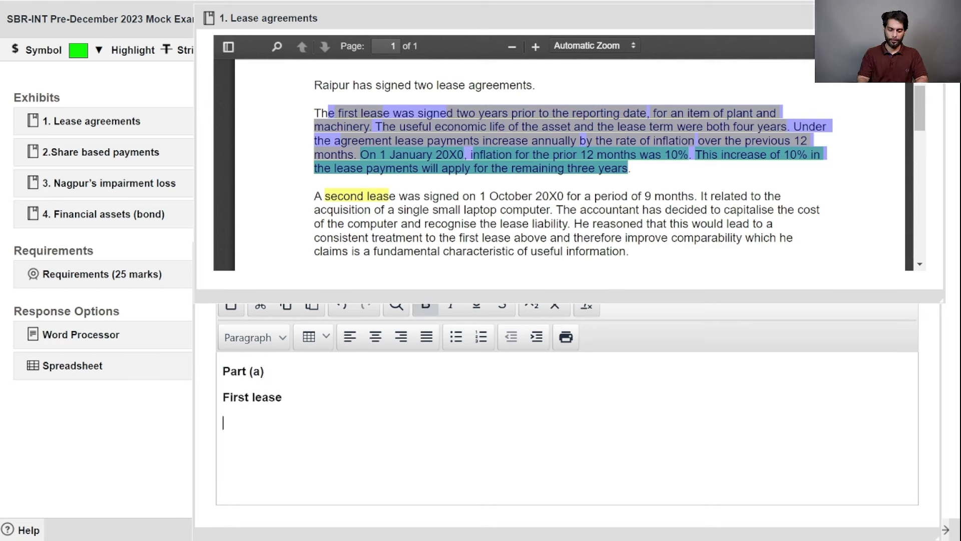
Begin a non-bold paragraph under First lease: "According to IFRS 16, a lease shall be classified as a finance lease in the"
{"action": "key", "text": "ctrl+b"}
{"action": "type", "text": "A"}
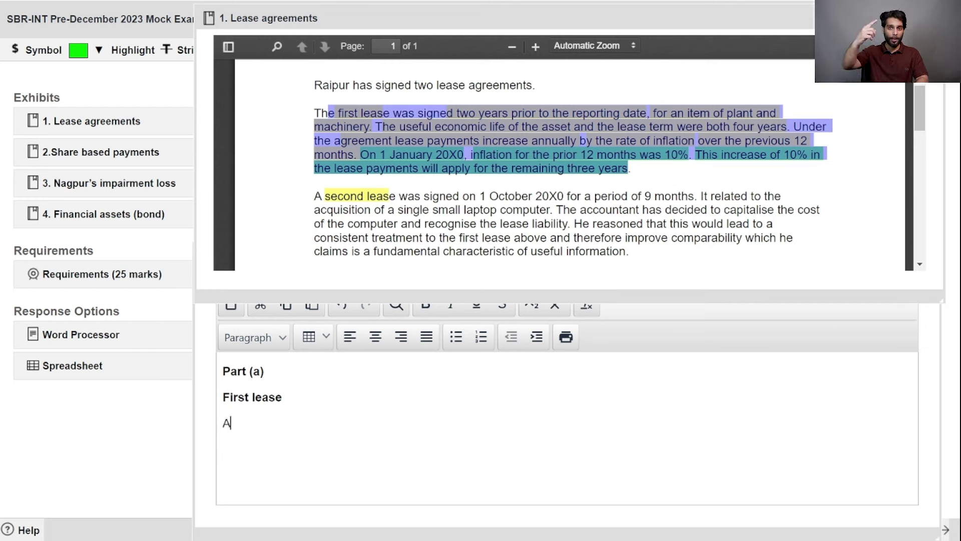
{"action": "type", "text": "ccor"}
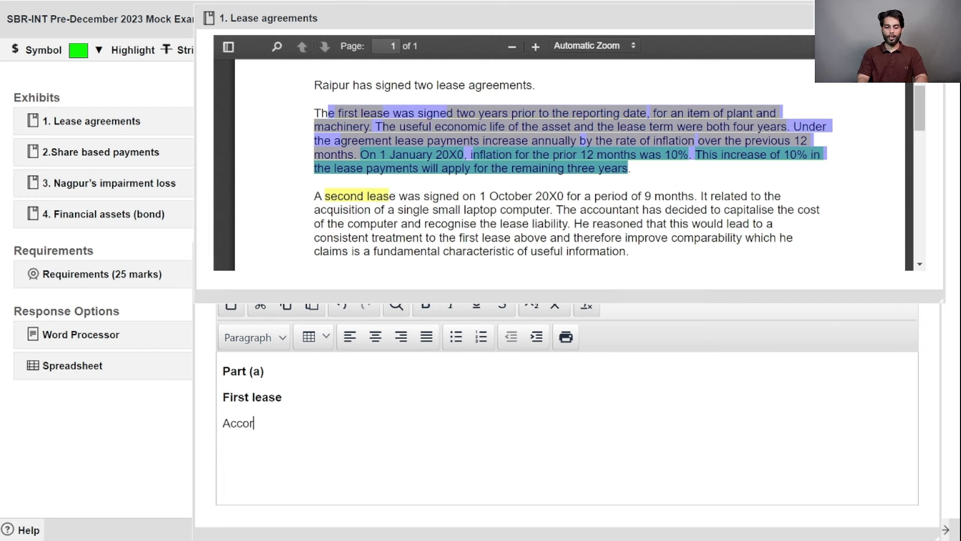
{"action": "type", "text": "ding to IFRS "}
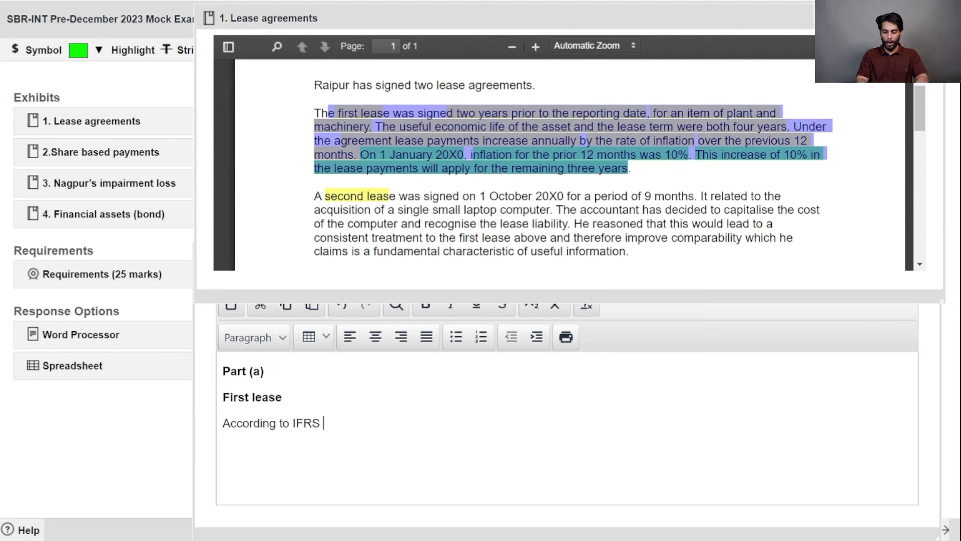
{"action": "type", "text": "16, a "}
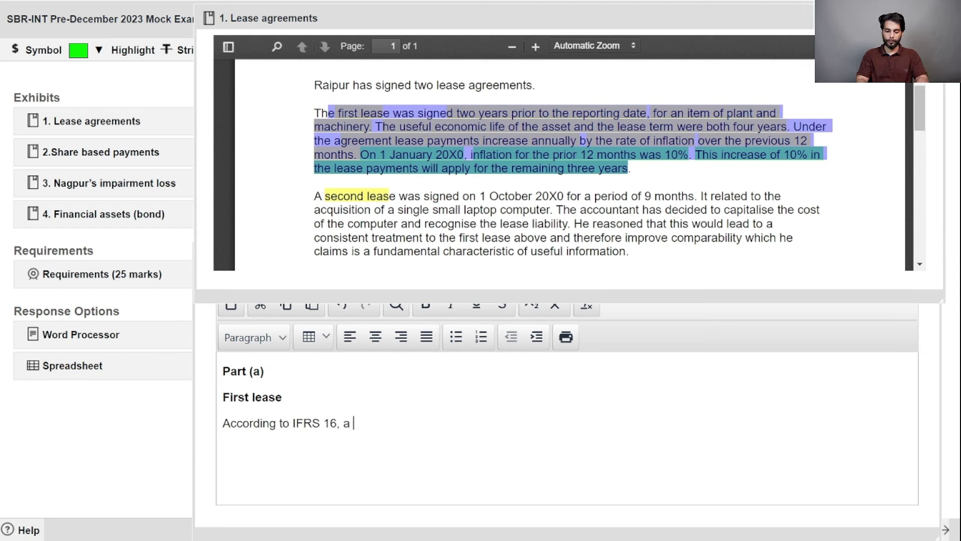
{"action": "type", "text": "lease sh"}
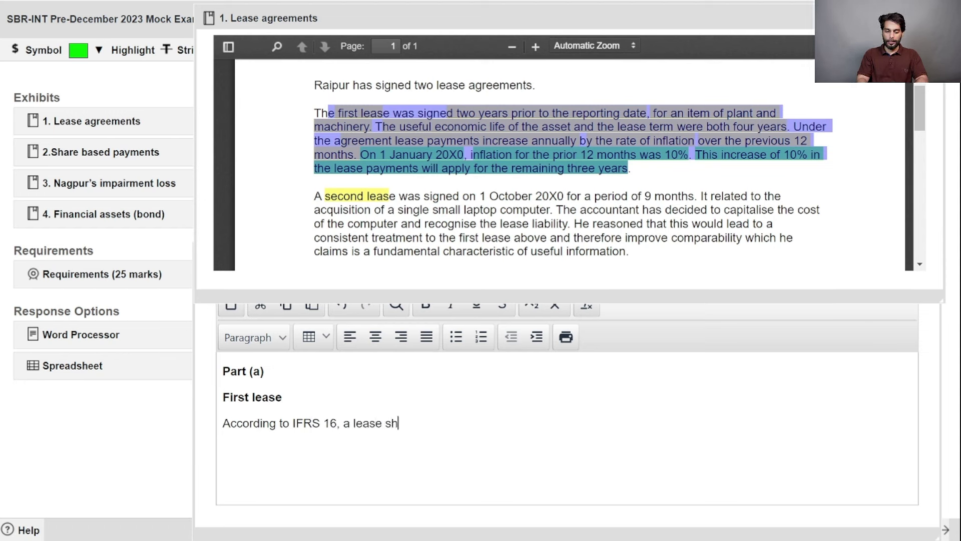
{"action": "type", "text": "all be classifi"}
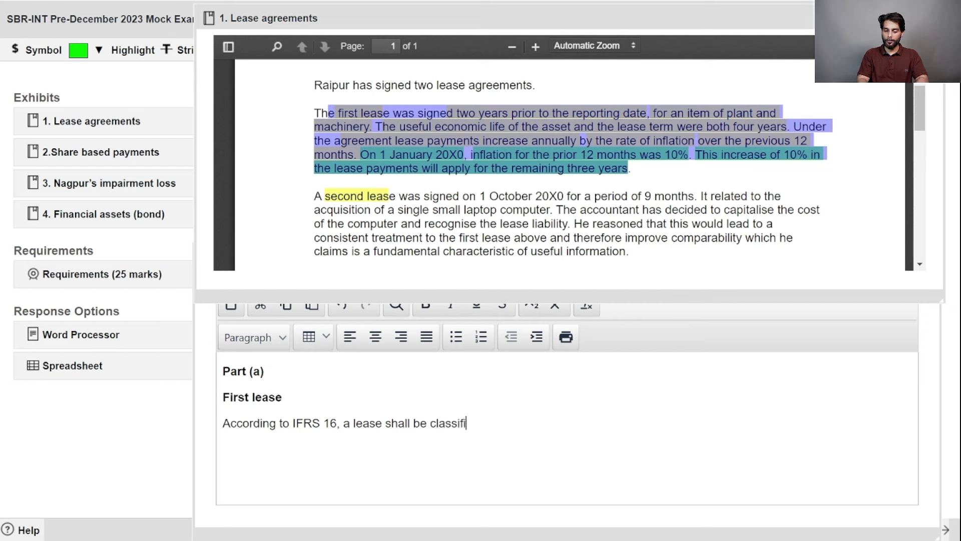
{"action": "type", "text": "ed as a f"}
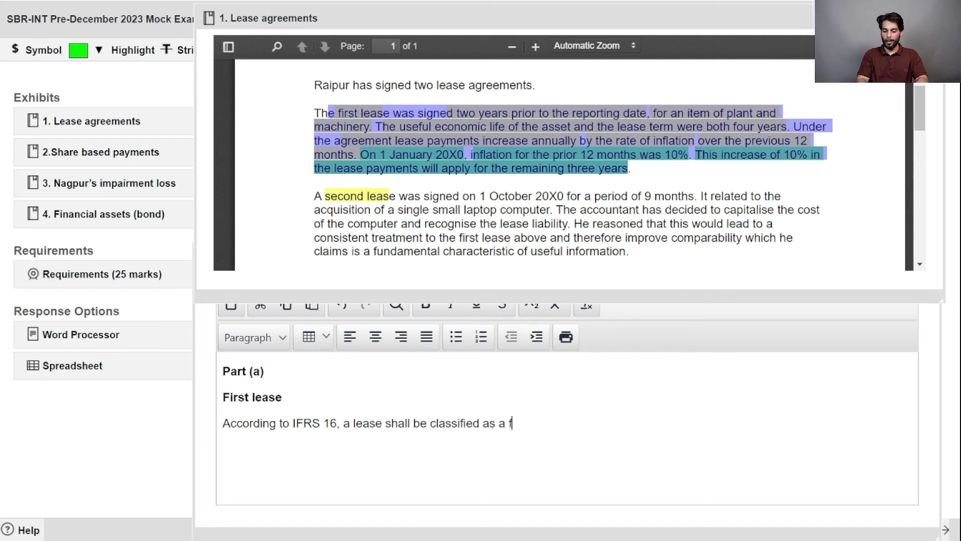
{"action": "type", "text": "inance lease in the el"}
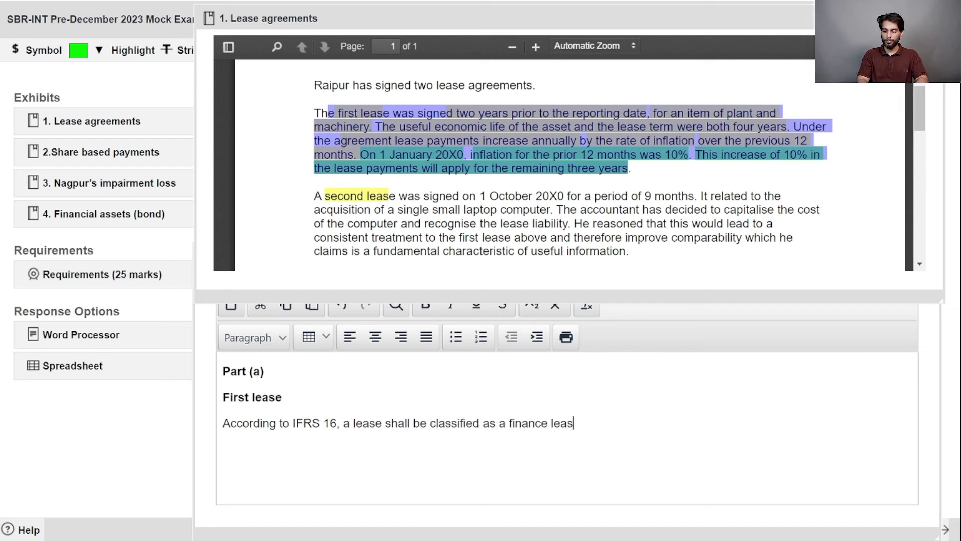
{"action": "key", "text": "BackSpace"}
{"action": "key", "text": "BackSpace"}
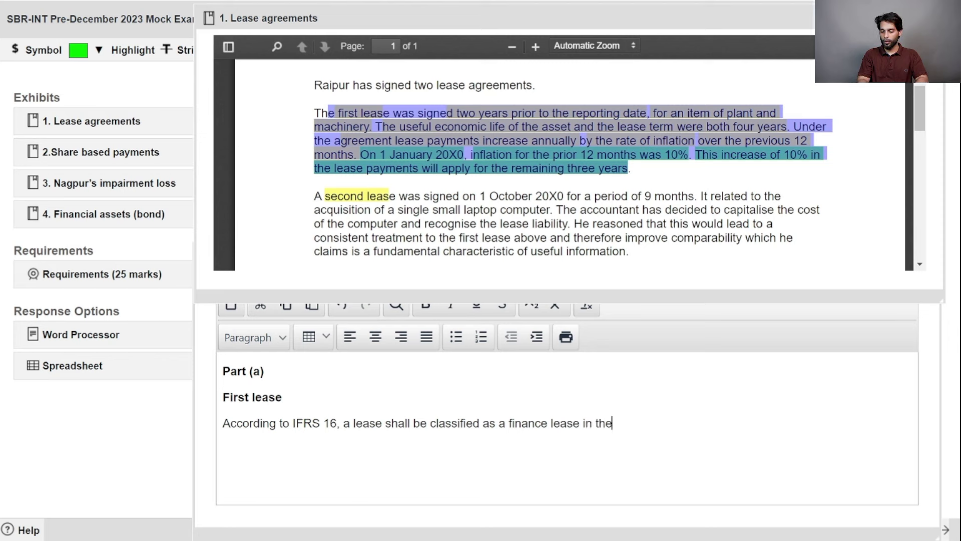
Complete the opening sentence with "lessee books if it does not fall into the exceptions as defined in the accounting standard."
{"action": "type", "text": "lessee books if "}
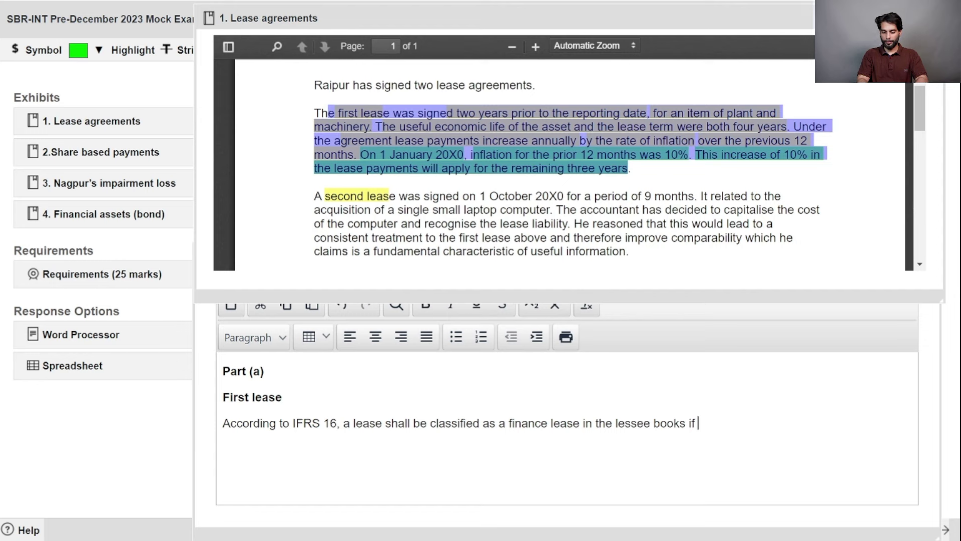
{"action": "type", "text": "i"}
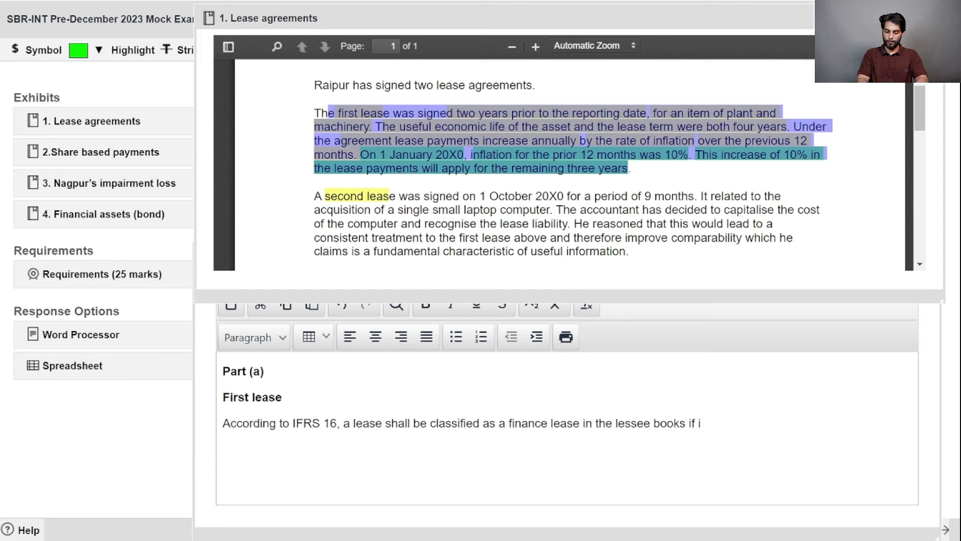
{"action": "type", "text": "t does not"}
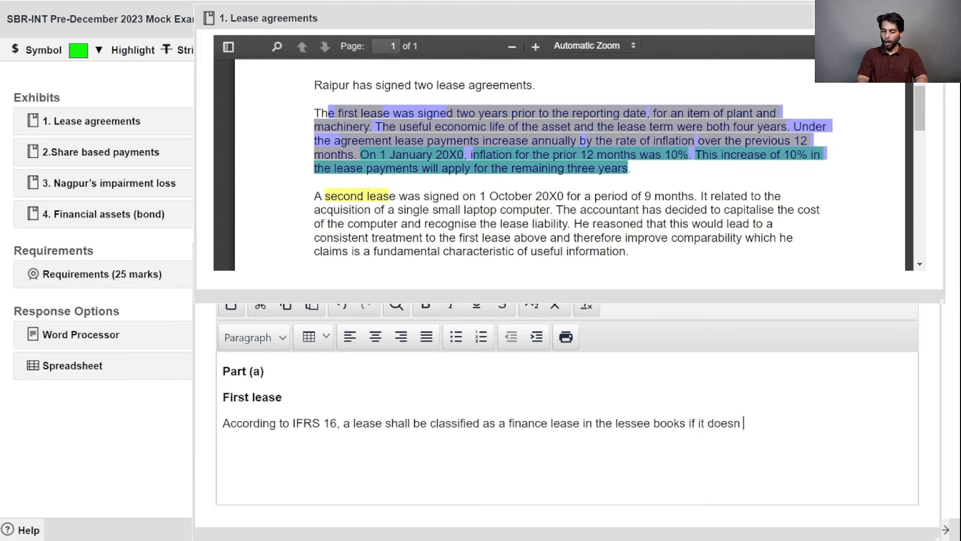
{"action": "type", "text": " fall into t"}
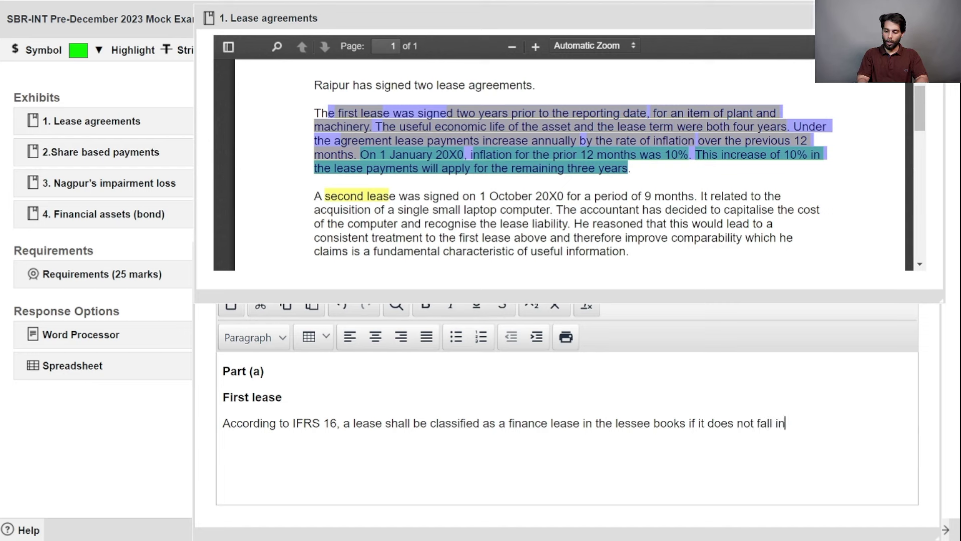
{"action": "type", "text": "he exce"}
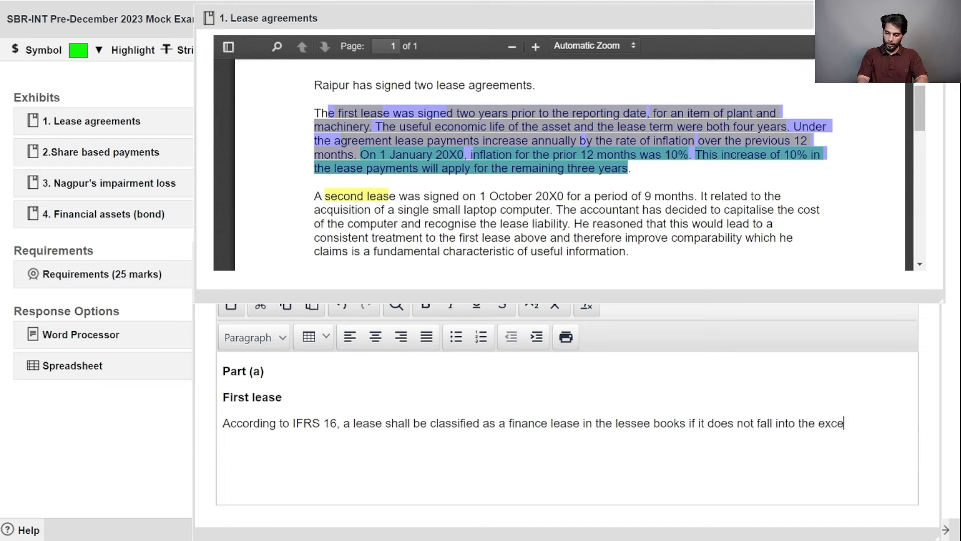
{"action": "type", "text": "ptions as dedfin"}
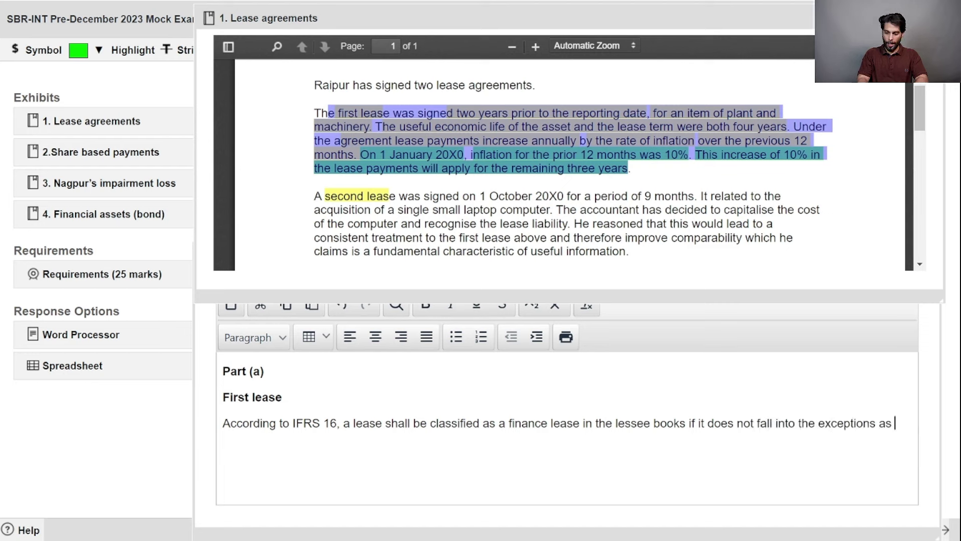
{"action": "key", "text": "BackSpace"}
{"action": "key", "text": "BackSpace"}
{"action": "key", "text": "BackSpace"}
{"action": "key", "text": "BackSpace"}
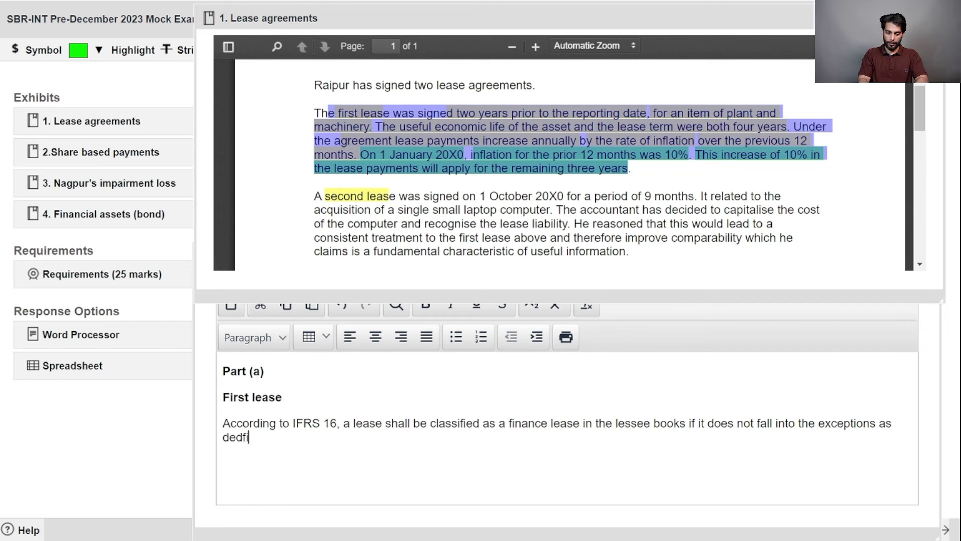
{"action": "type", "text": "fined "}
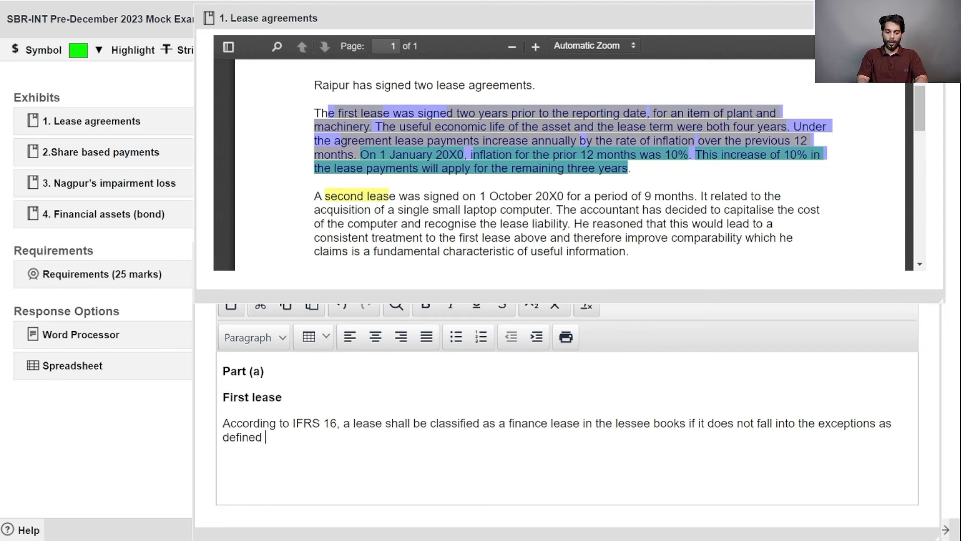
{"action": "type", "text": "in the accounting s"}
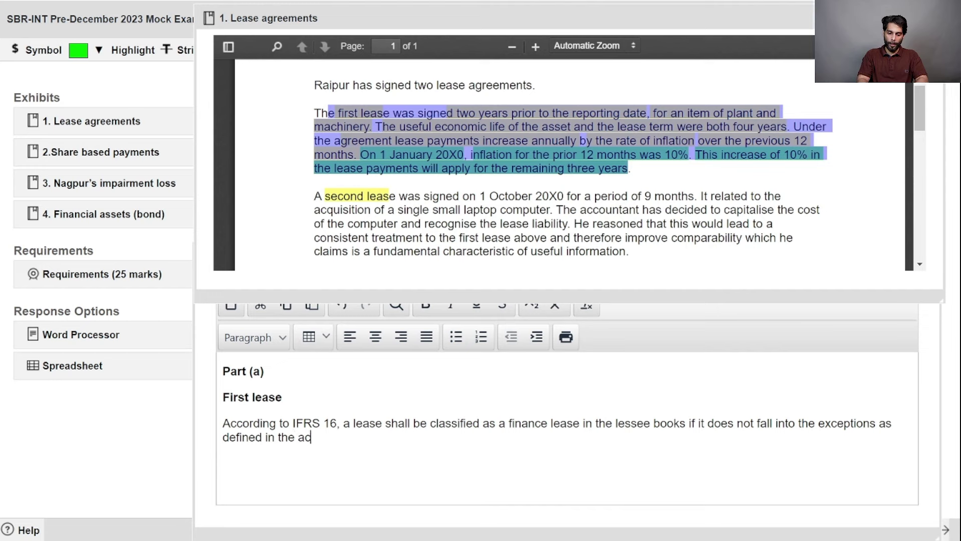
{"action": "type", "text": "tandard. "}
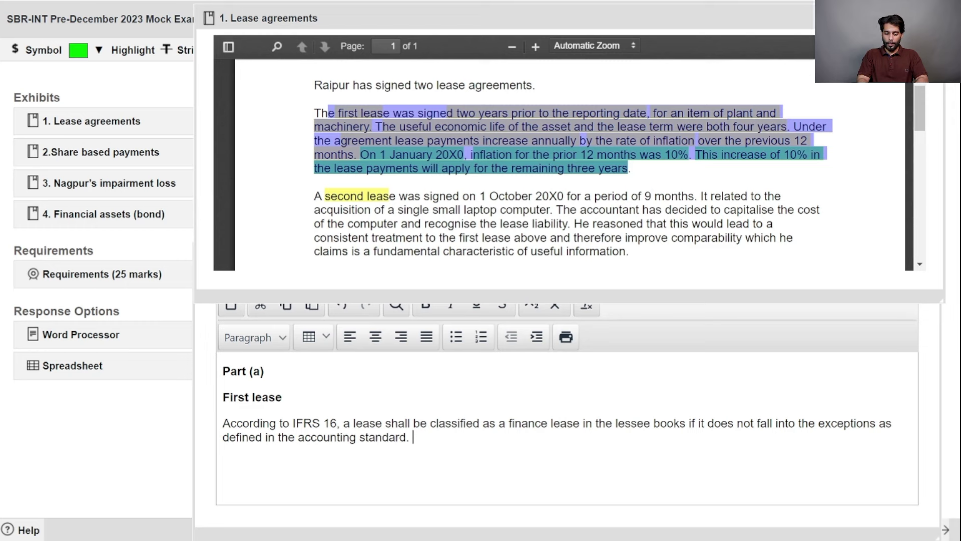
Begin the second sentence of the paragraph: "On initial measurement the a right to use asset and a lease liability shall be"
{"action": "type", "text": "On initia"}
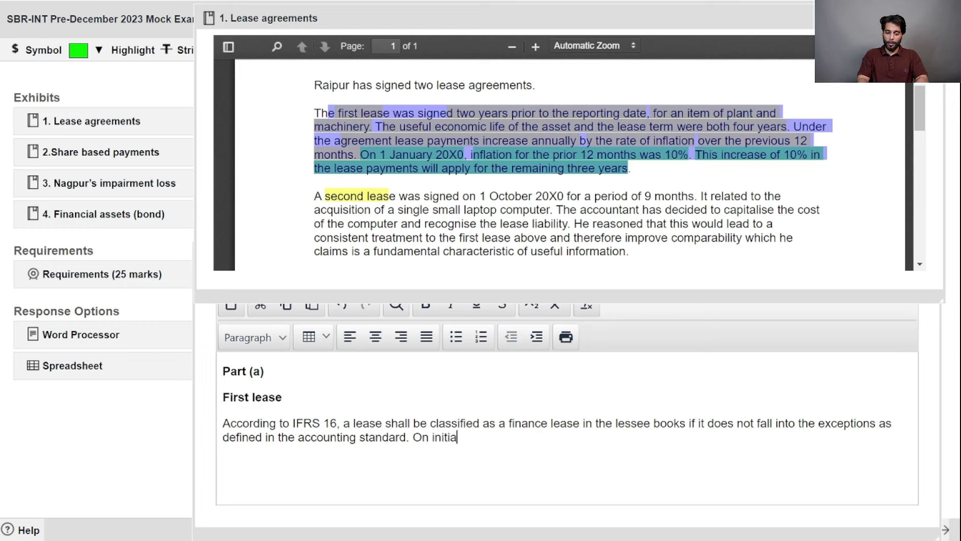
{"action": "type", "text": "l measurement th"}
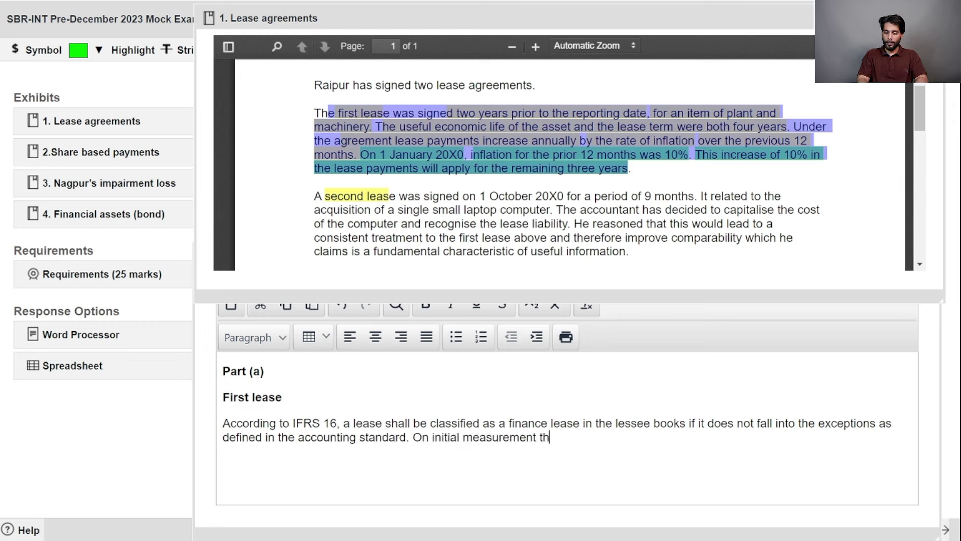
{"action": "type", "text": "e lease shall"}
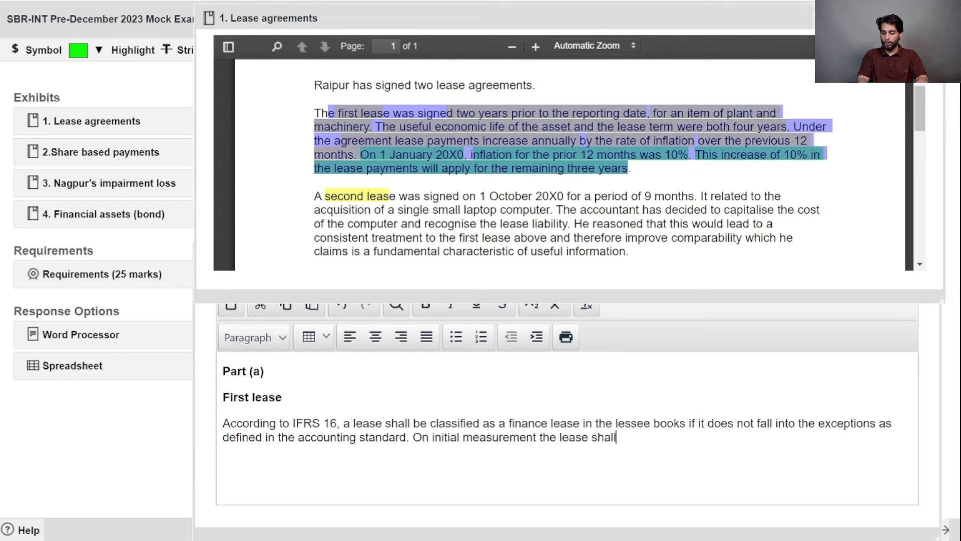
{"action": "type", "text": " be recog"}
{"action": "key", "text": "ctrl+shift+Left"}
{"action": "key", "text": "ctrl+shift+Left"}
{"action": "key", "text": "ctrl+shift+Left"}
{"action": "key", "text": "ctrl+shift+Left"}
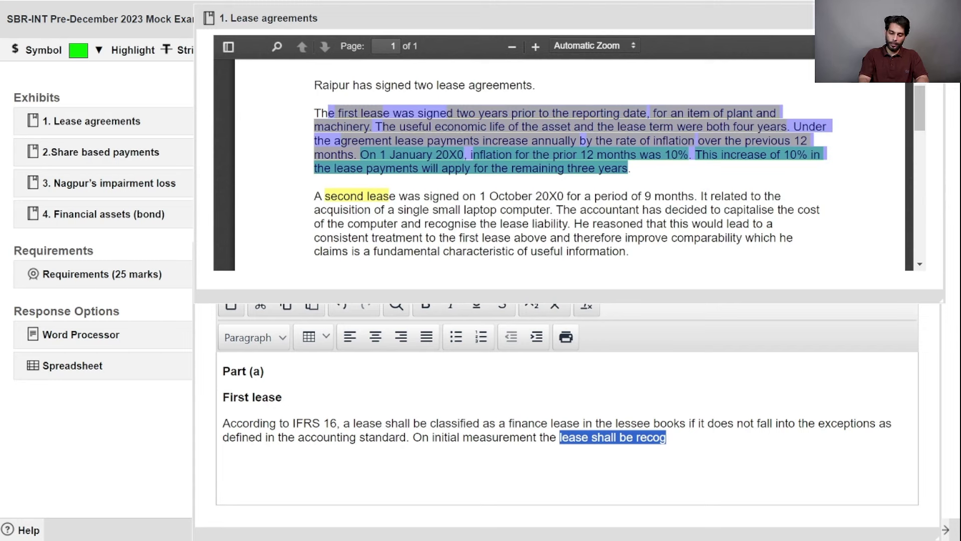
{"action": "type", "text": "a right to"}
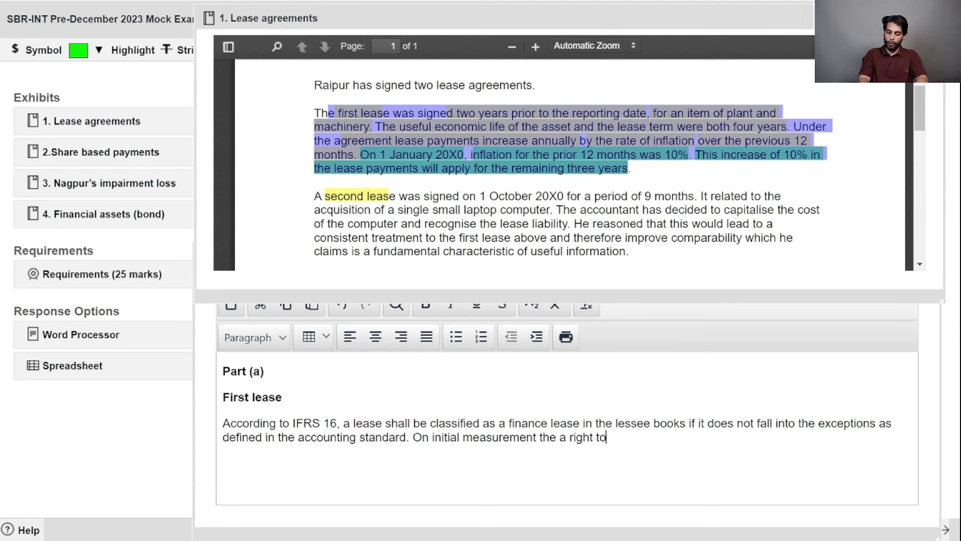
{"action": "type", "text": " use asset and "}
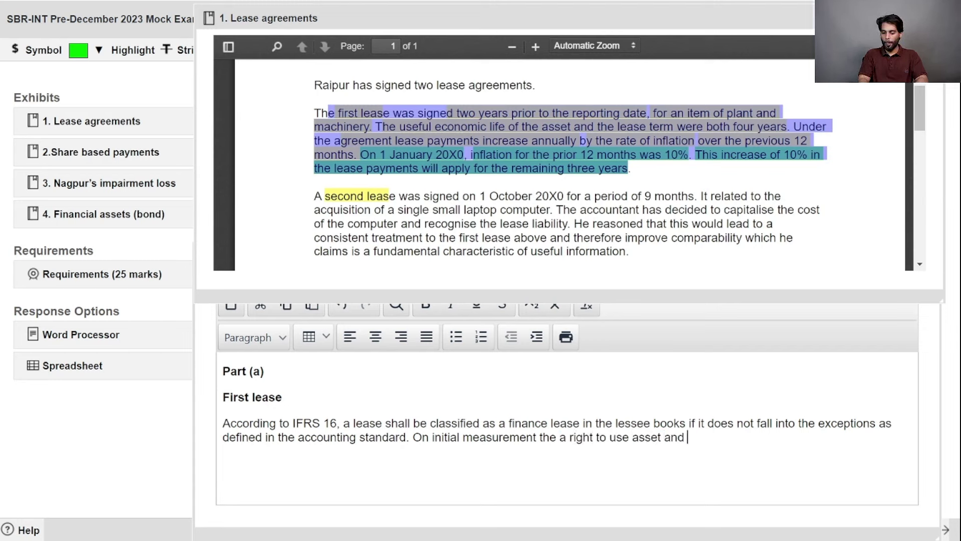
{"action": "type", "text": "a leas"}
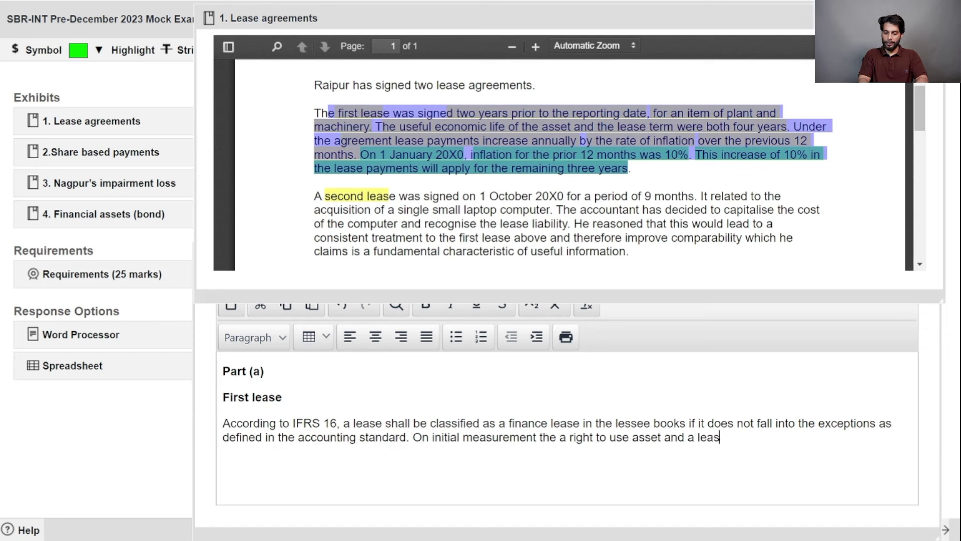
{"action": "type", "text": "e liability"}
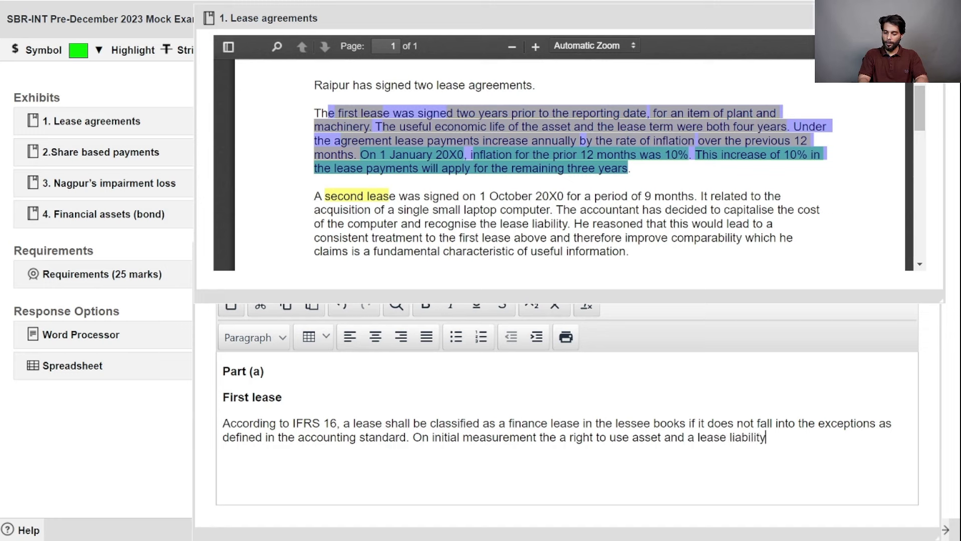
{"action": "type", "text": " shall be "}
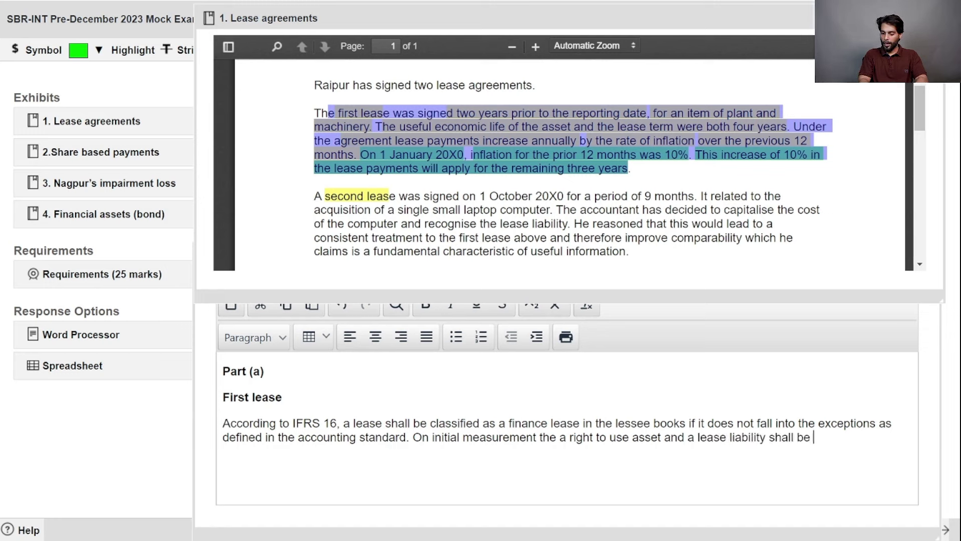
Finish the initial measurement sentence with "recognised based on the present value of future lease payments."
{"action": "type", "text": "recognised b"}
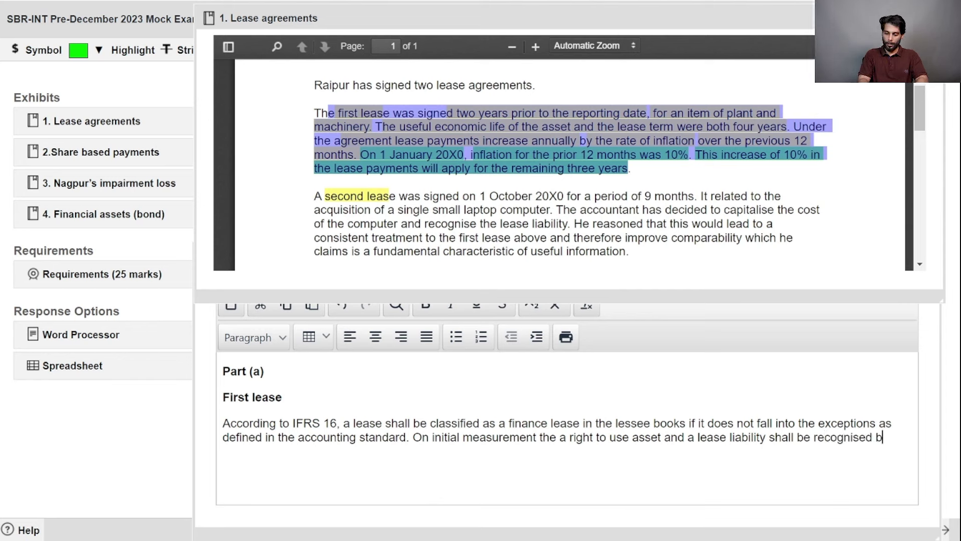
{"action": "type", "text": "ased on th ep"}
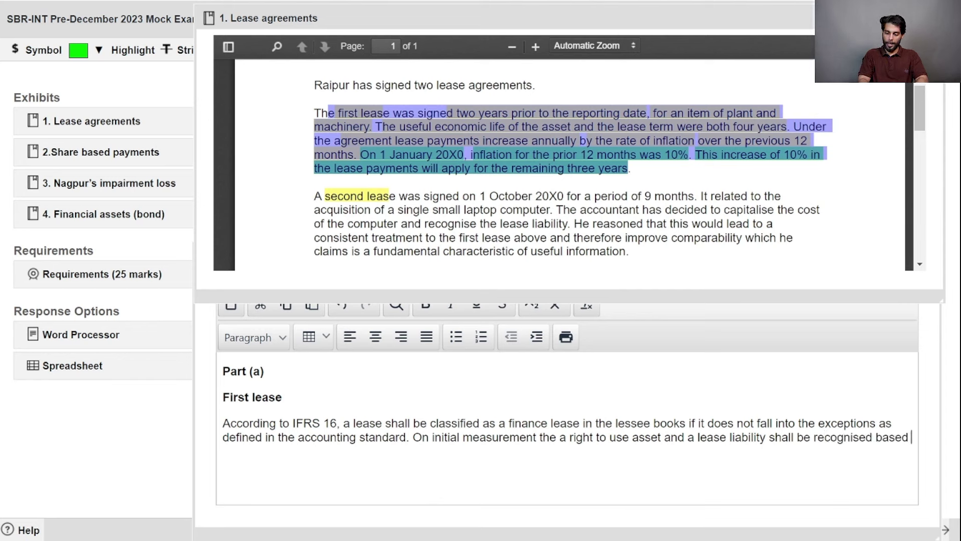
{"action": "key", "text": "BackSpace"}
{"action": "key", "text": "BackSpace"}
{"action": "key", "text": "BackSpace"}
{"action": "type", "text": "e pre"}
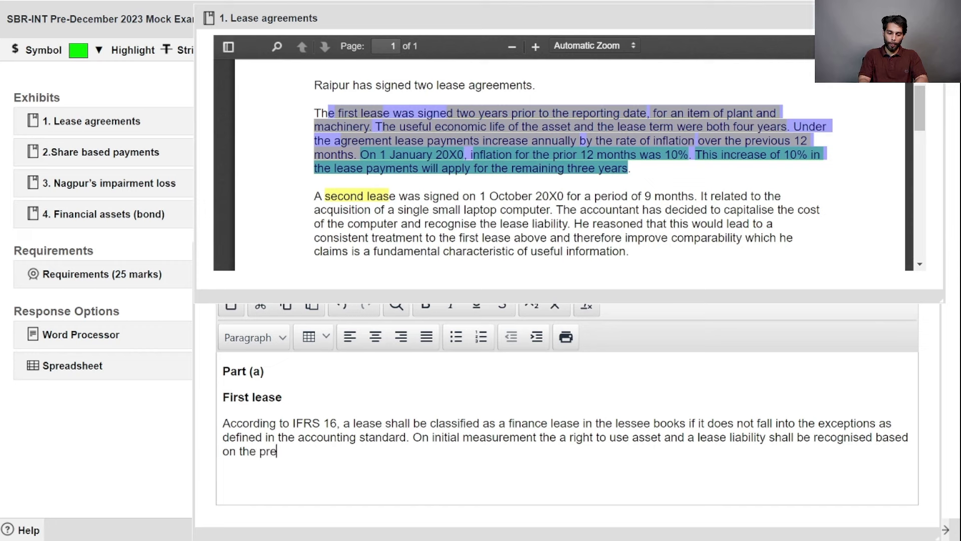
{"action": "type", "text": "sent value of"}
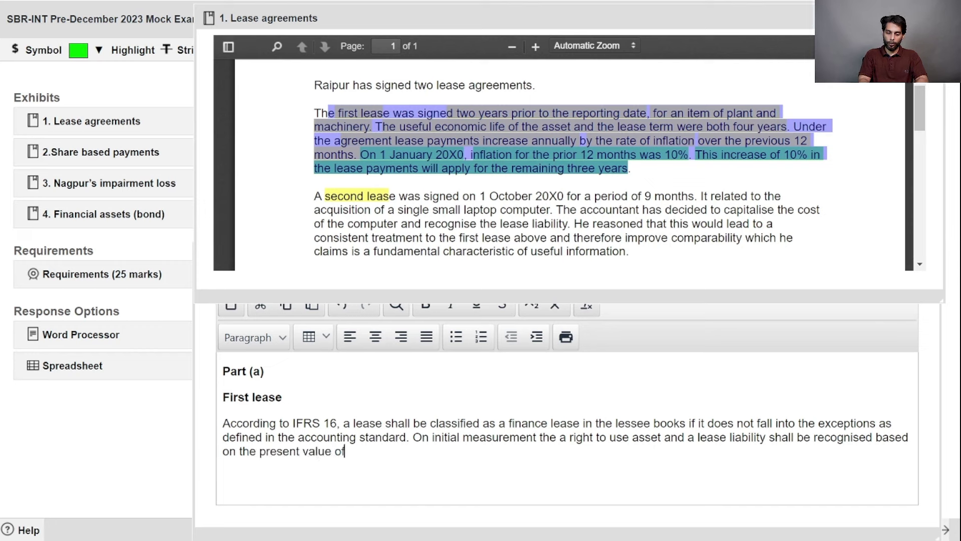
{"action": "type", "text": " future leas"}
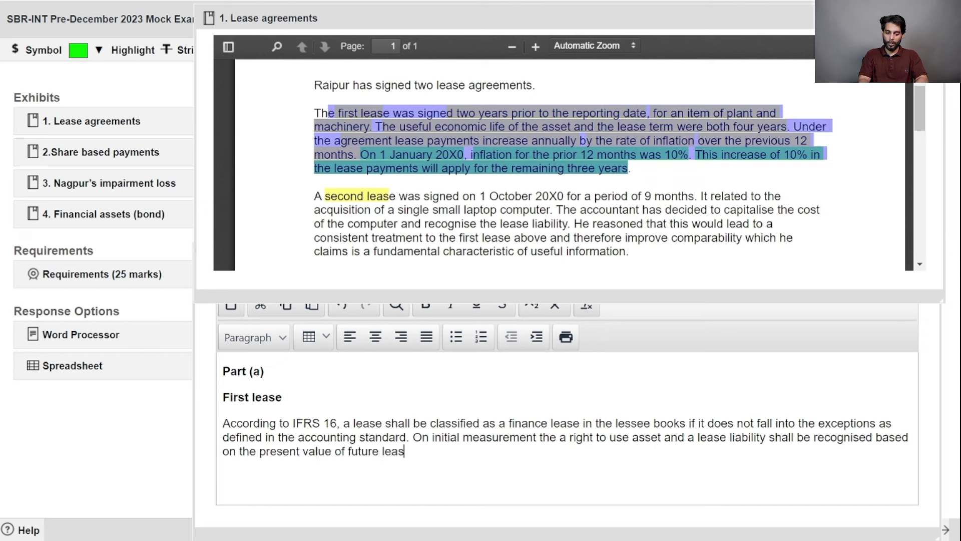
{"action": "type", "text": "e payments. "}
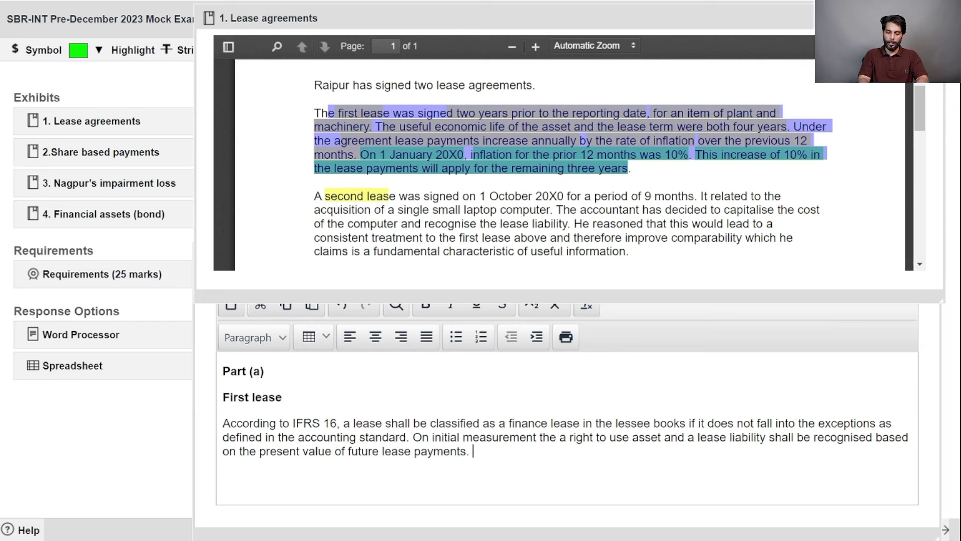
Add the closing sentence to the paragraph: "Any directly attributable cost may also be capitalized."
{"action": "type", "text": "Any directly "}
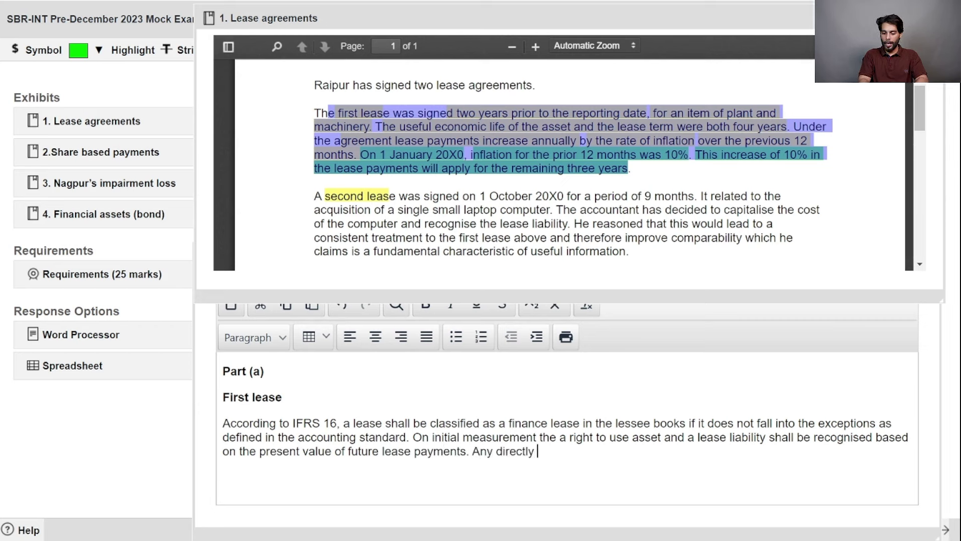
{"action": "type", "text": "attributa"}
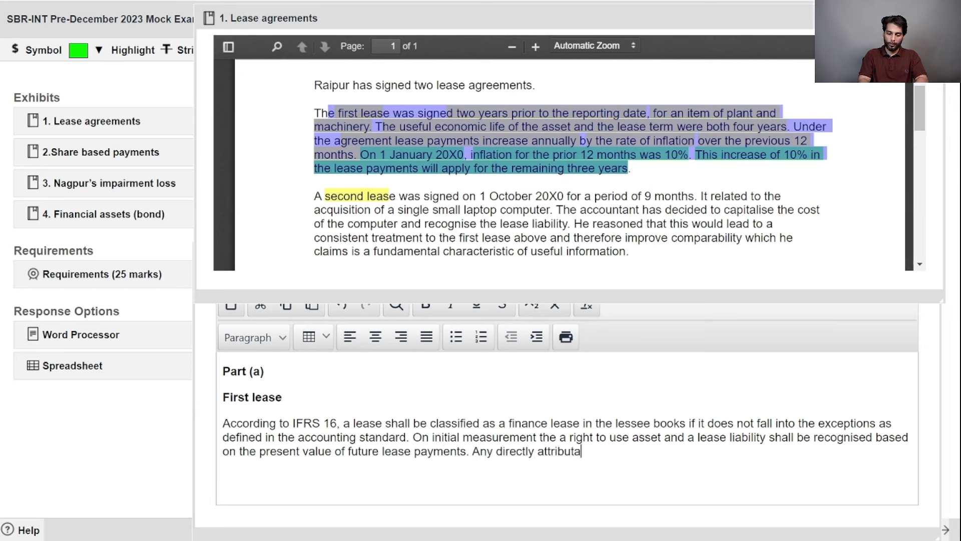
{"action": "type", "text": "ble cost an"}
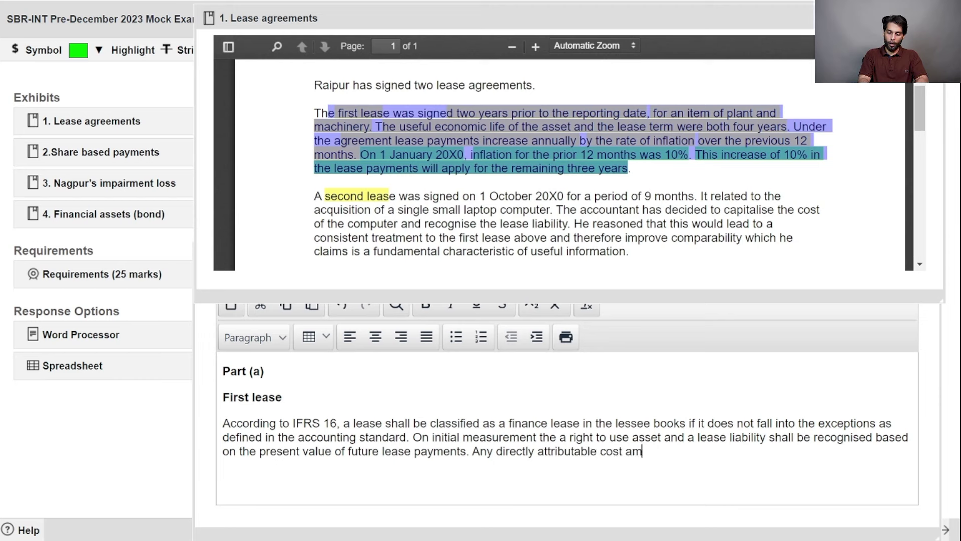
{"action": "key", "text": "BackSpace"}
{"action": "key", "text": "BackSpace"}
{"action": "type", "text": "may al"}
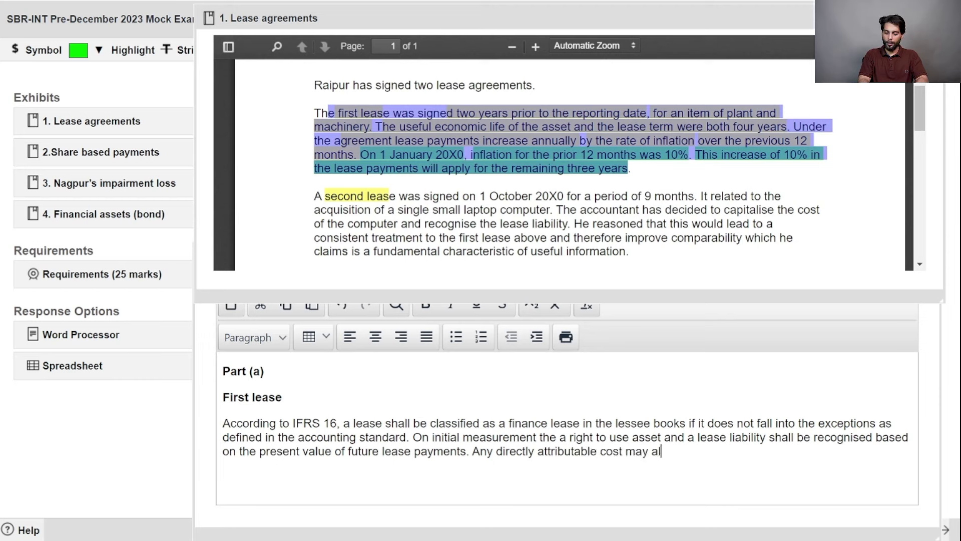
{"action": "type", "text": "so be capitalised"}
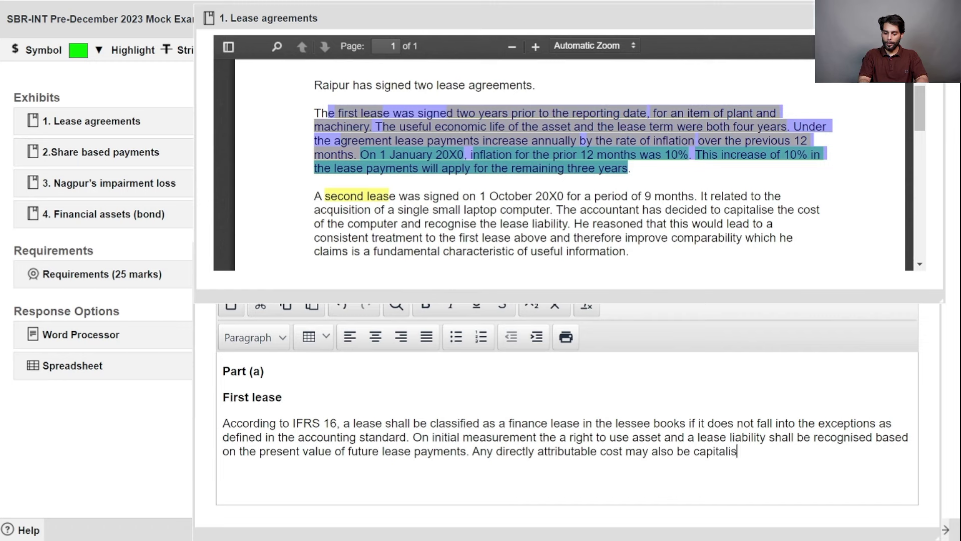
{"action": "key", "text": "BackSpace"}
{"action": "key", "text": "BackSpace"}
{"action": "key", "text": "BackSpace"}
{"action": "type", "text": "zed."}
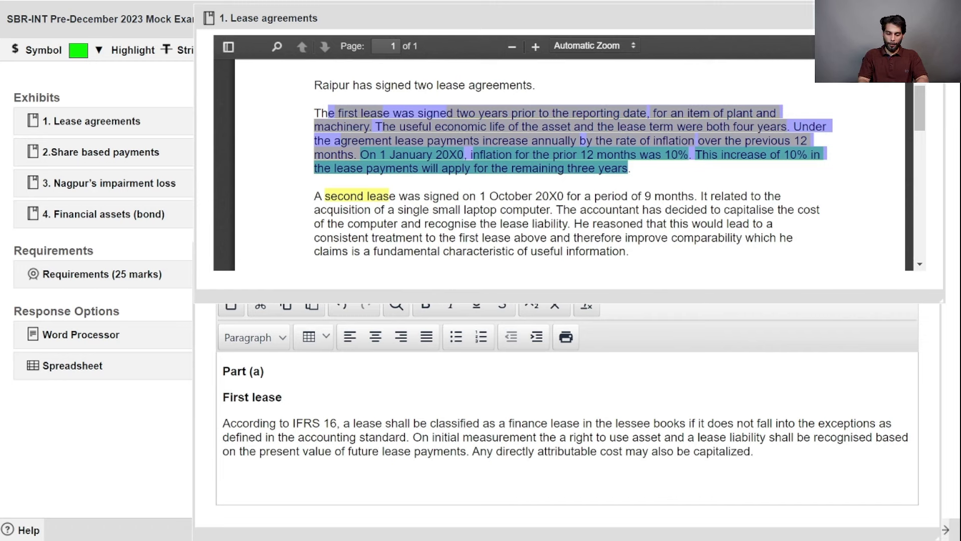
Start a new paragraph below the initial measurement text with "In this case, since"
{"action": "key", "text": "Return"}
{"action": "key", "text": "Return"}
{"action": "key", "text": "Return"}
{"action": "type", "text": "As"}
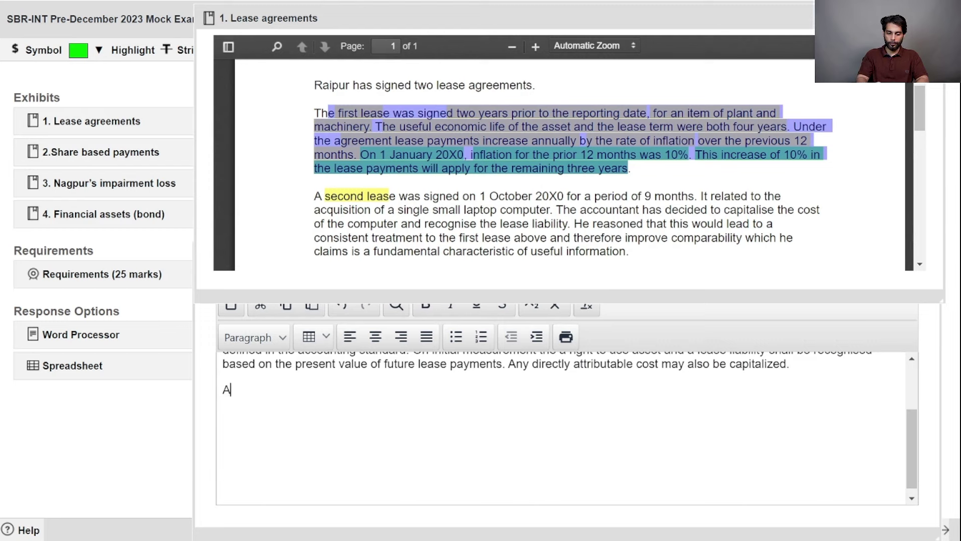
{"action": "key", "text": "BackSpace"}
{"action": "key", "text": "BackSpace"}
{"action": "type", "text": "in"}
{"action": "key", "text": "BackSpace"}
{"action": "key", "text": "BackSpace"}
{"action": "key", "text": "BackSpace"}
{"action": "type", "text": "In this cas"}
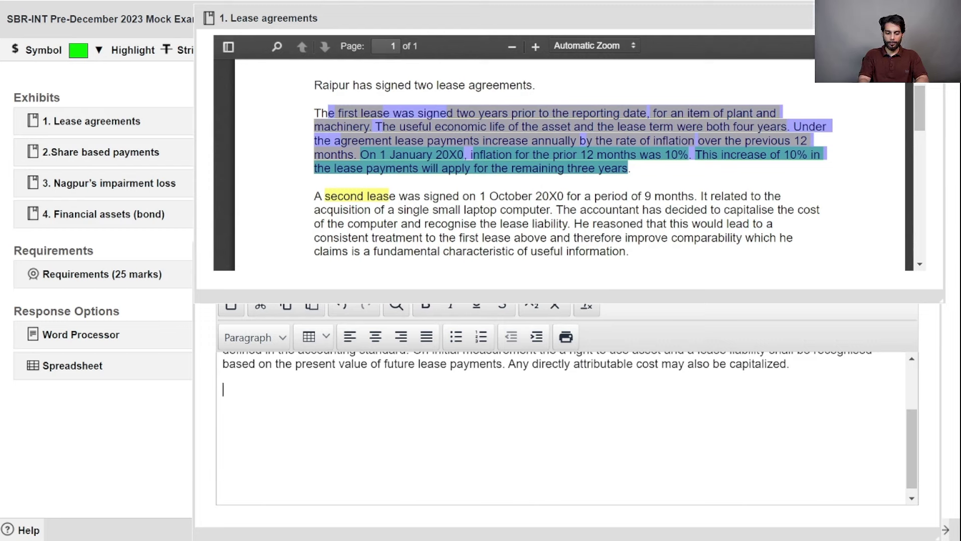
{"action": "type", "text": "e, since v"}
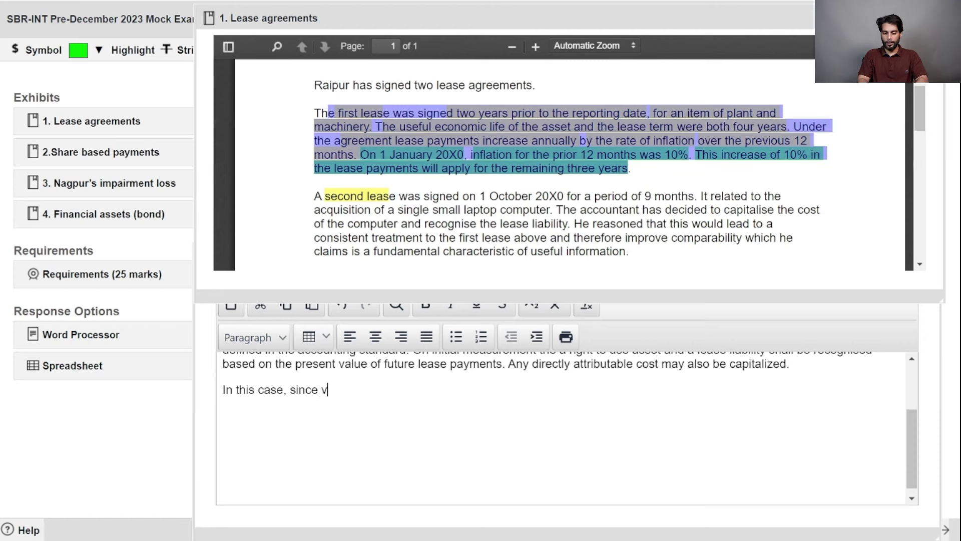
Continue the sentence with "there are variable lease payments whereby the future lease rentals will be updated due to inflation rate therefore"
{"action": "key", "text": "BackSpace"}
{"action": "type", "text": "there are va"}
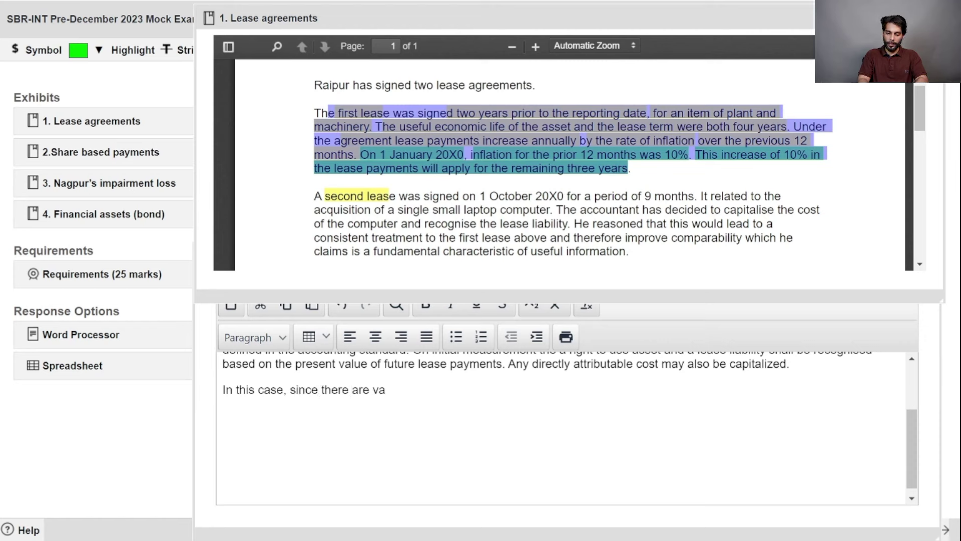
{"action": "type", "text": "riable lease "}
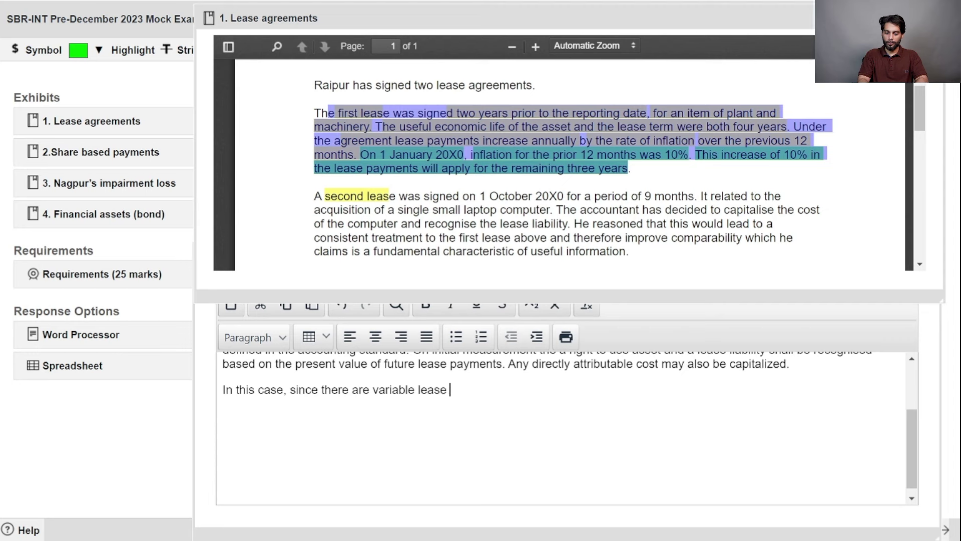
{"action": "type", "text": "payment"}
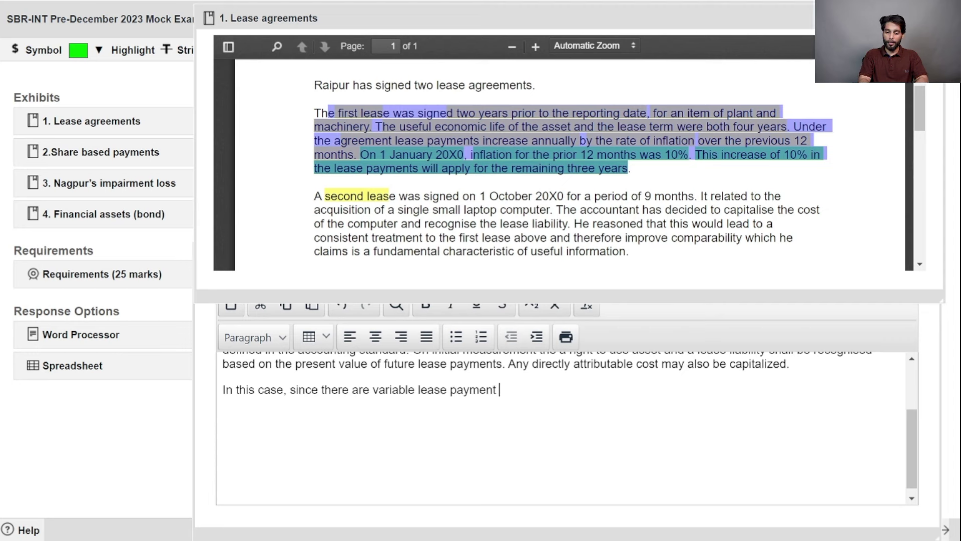
{"action": "type", "text": "s whereby t"}
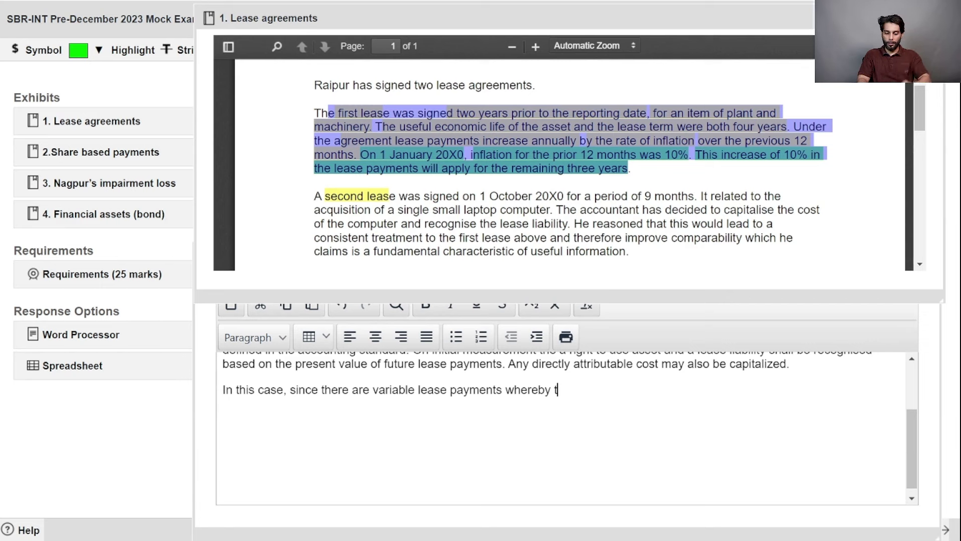
{"action": "type", "text": "he future le"}
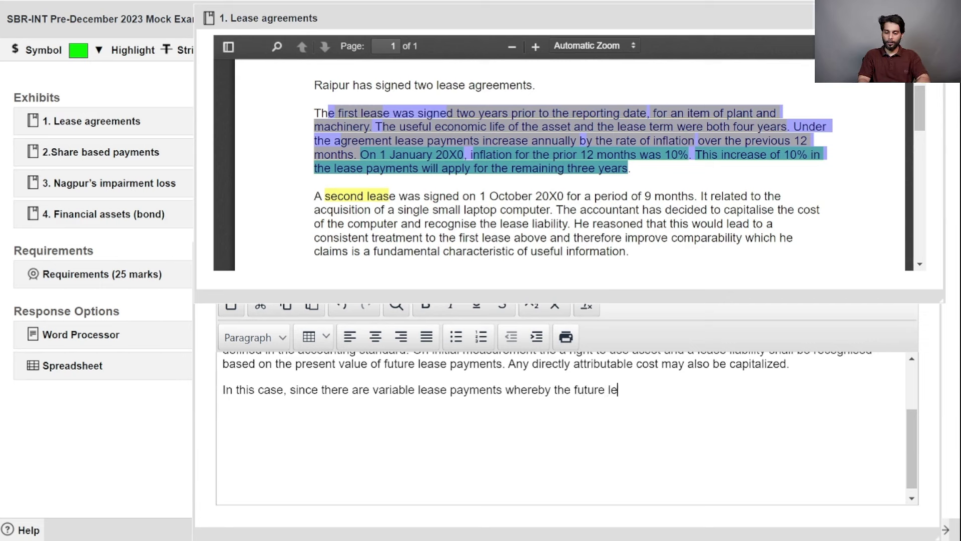
{"action": "type", "text": "ase rentals w"}
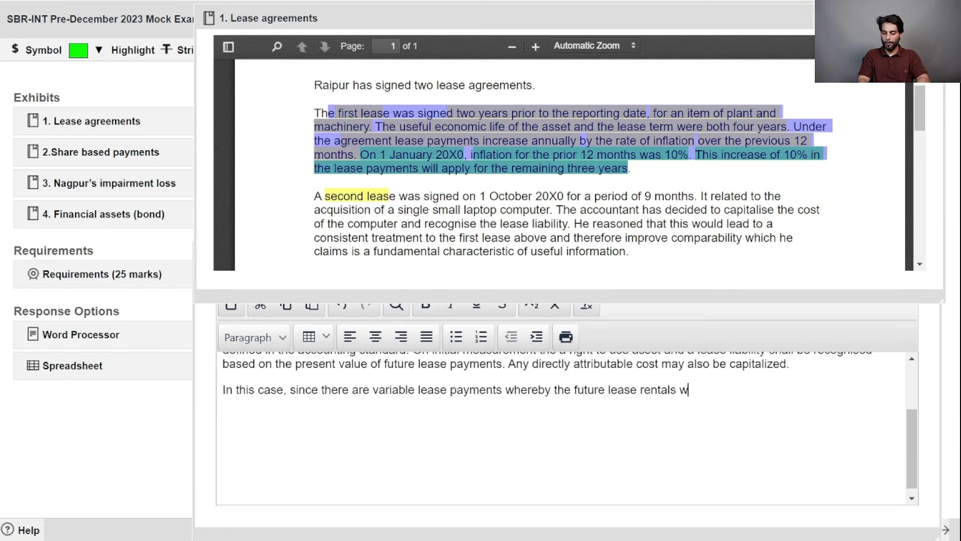
{"action": "type", "text": "ill be updat"}
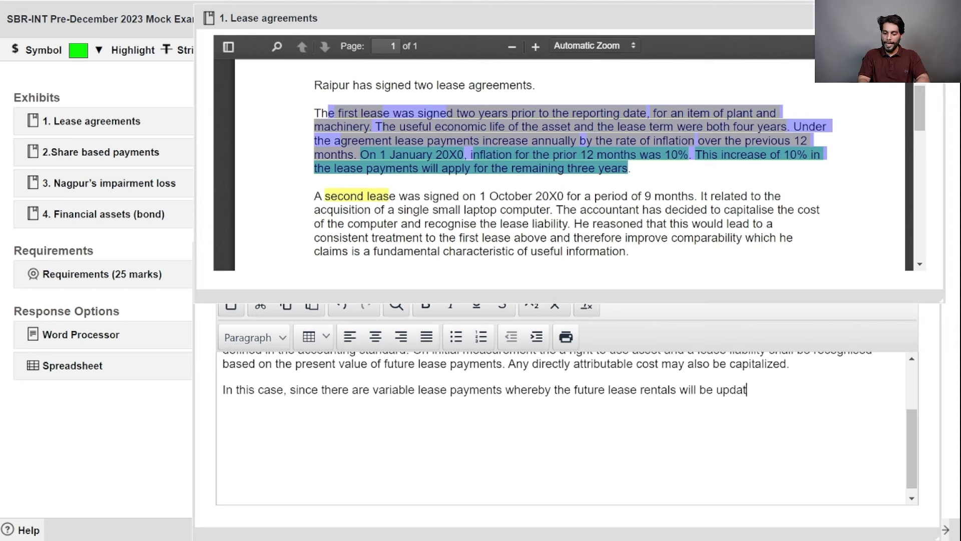
{"action": "type", "text": "ed due to i"}
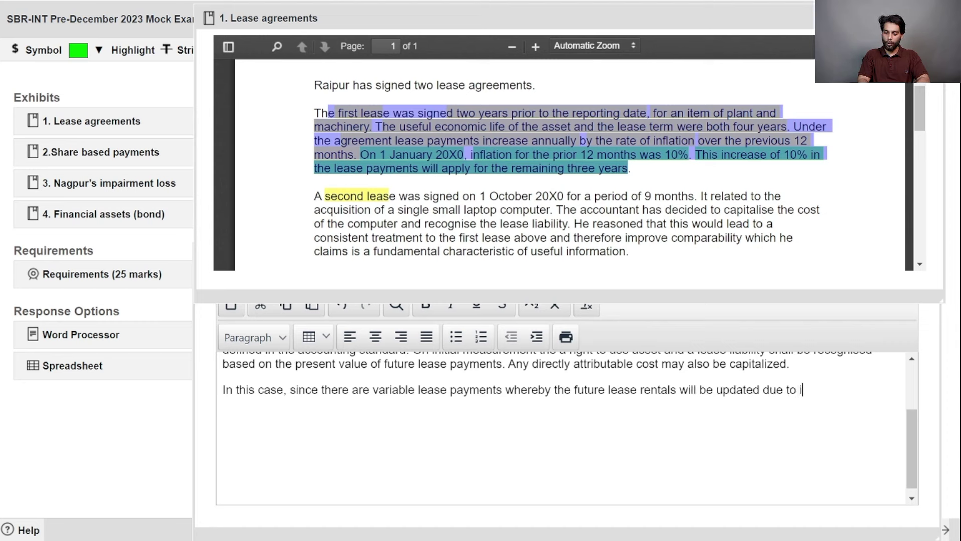
{"action": "type", "text": "nflation r"}
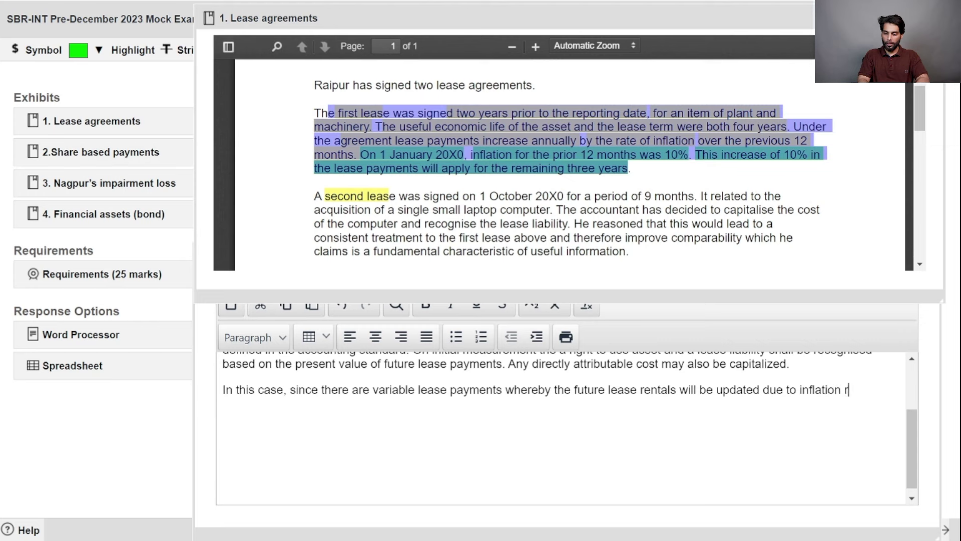
{"action": "type", "text": "ate therefore a"}
{"action": "key", "text": "BackSpace"}
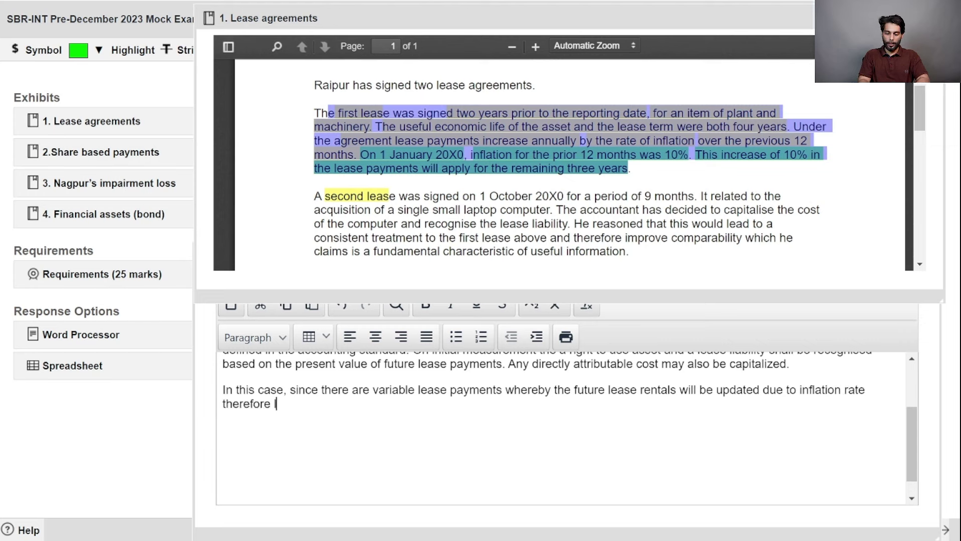
Complete the sentence with "lease liability shall be remeasured at the start of each year." and exit the full-screen view
{"action": "type", "text": "lease liabili"}
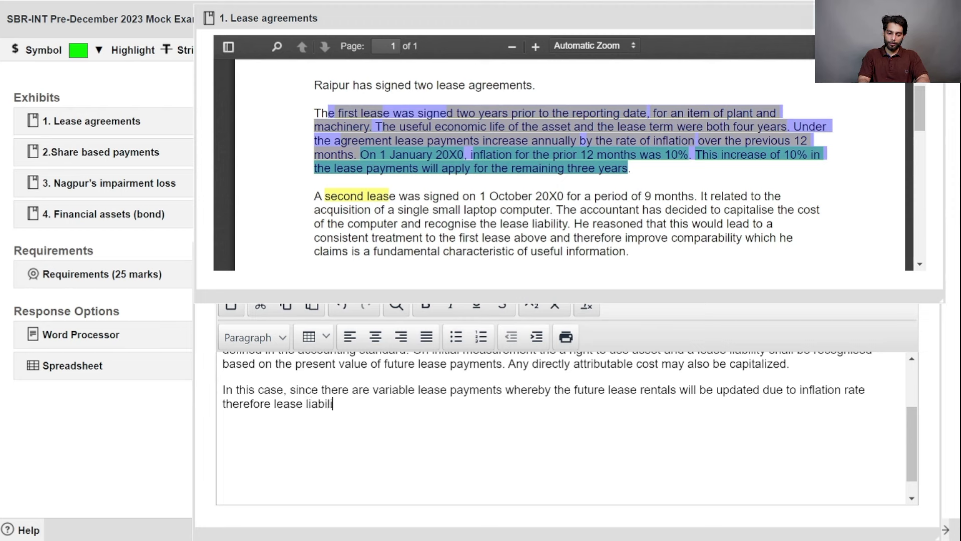
{"action": "type", "text": "ty shall be re"}
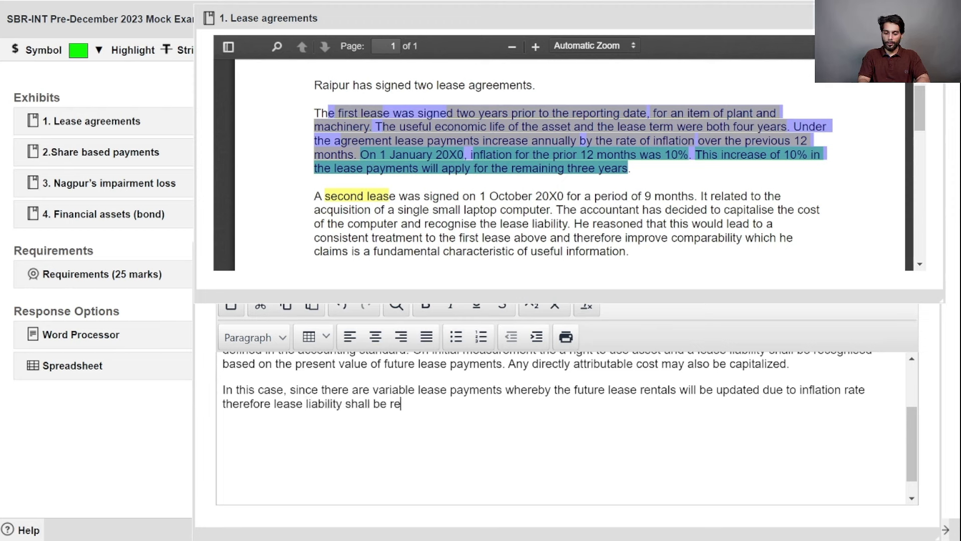
{"action": "type", "text": "measured at "}
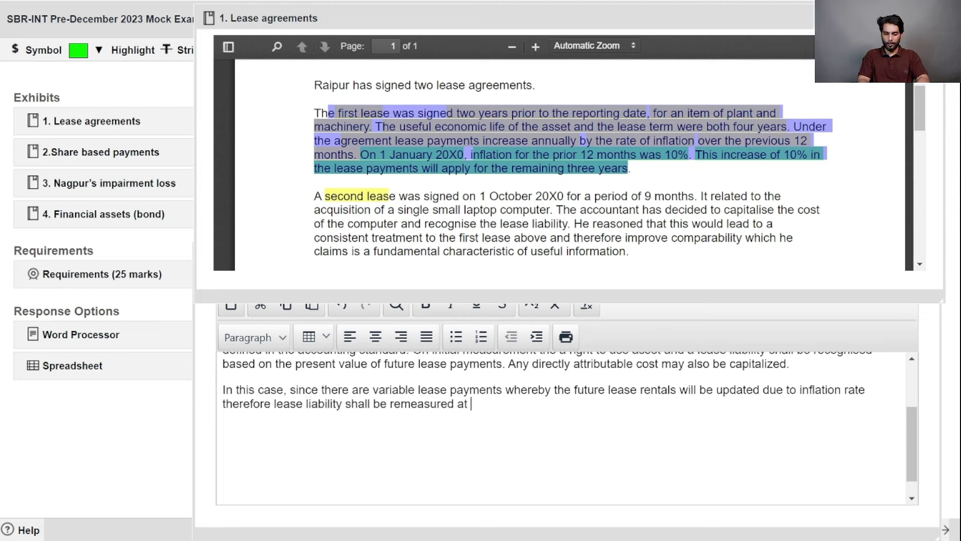
{"action": "type", "text": "the start "}
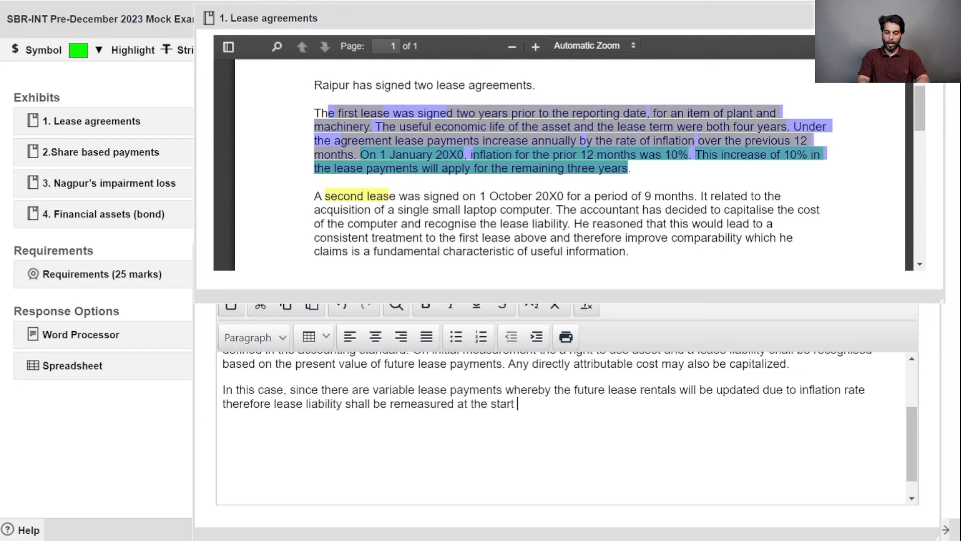
{"action": "type", "text": "of each"}
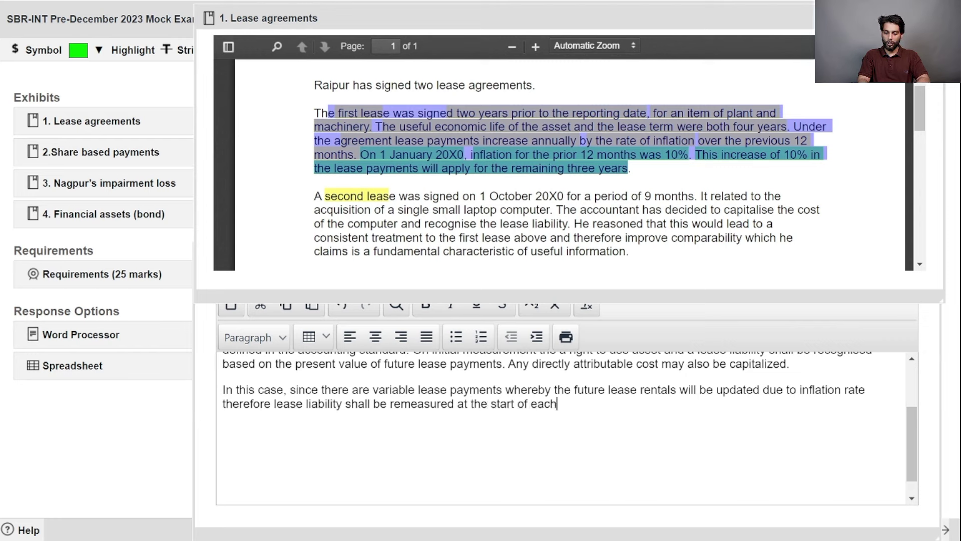
{"action": "type", "text": " year."}
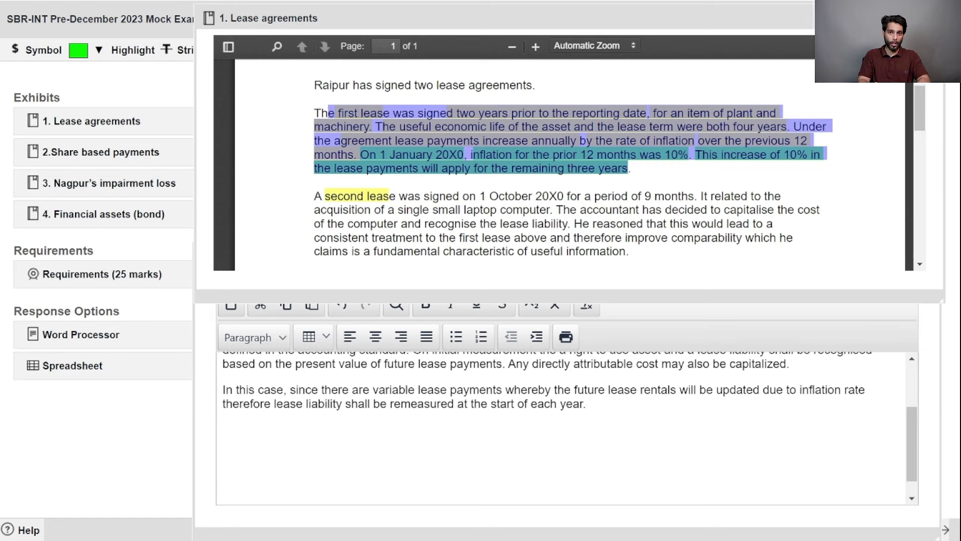
{"action": "key", "text": "F11"}
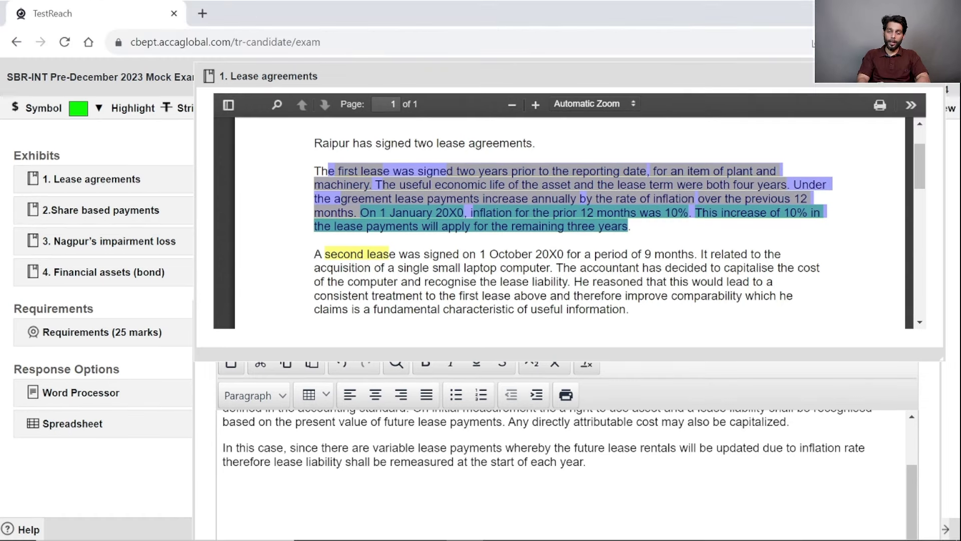
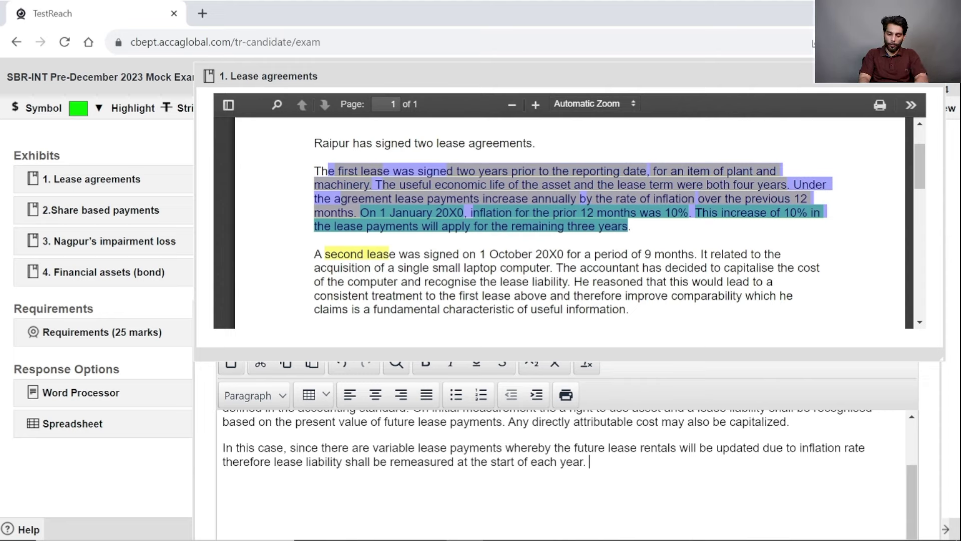
Begin the paragraph's second sentence: "This remeasurement will also affect the right to use asset as"
{"action": "type", "text": "This re"}
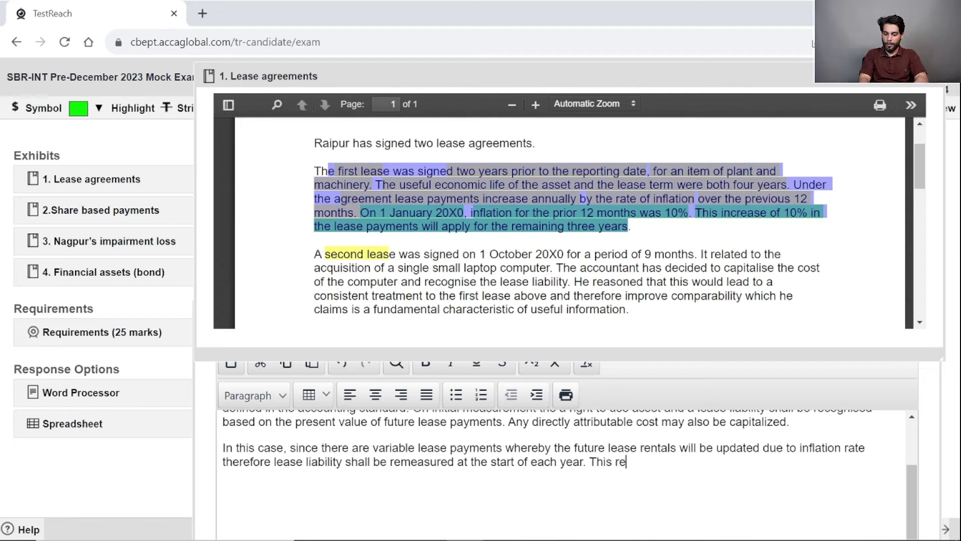
{"action": "type", "text": "measurement wil"}
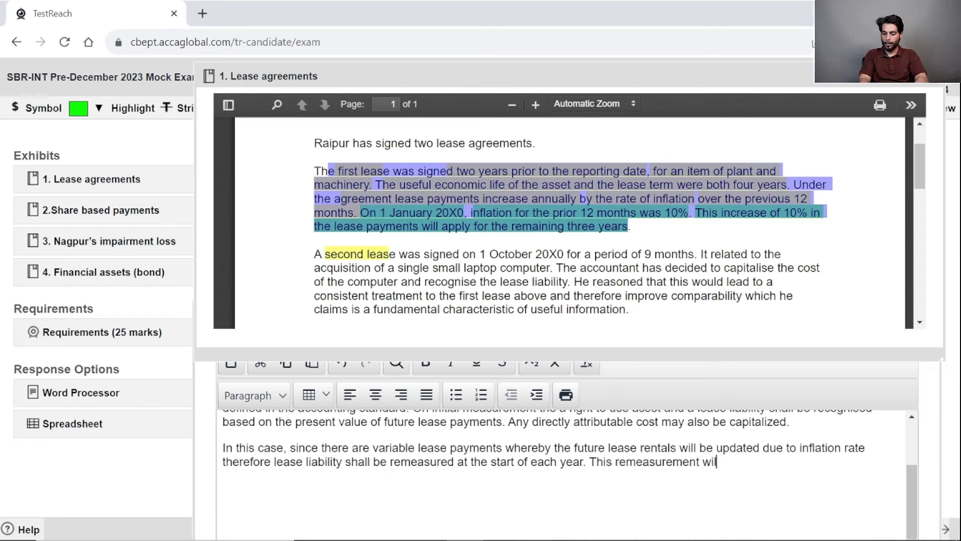
{"action": "type", "text": "l also affe"}
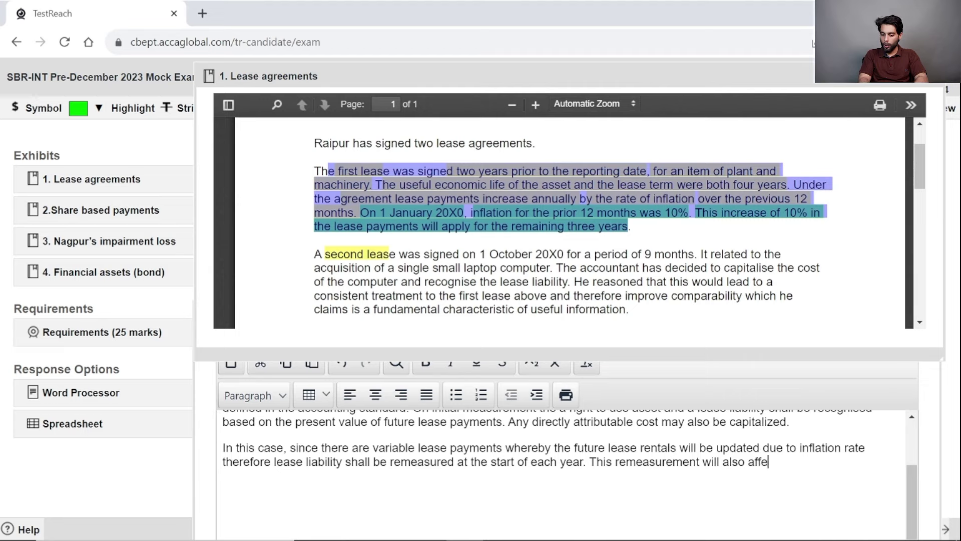
{"action": "type", "text": "ct the right "}
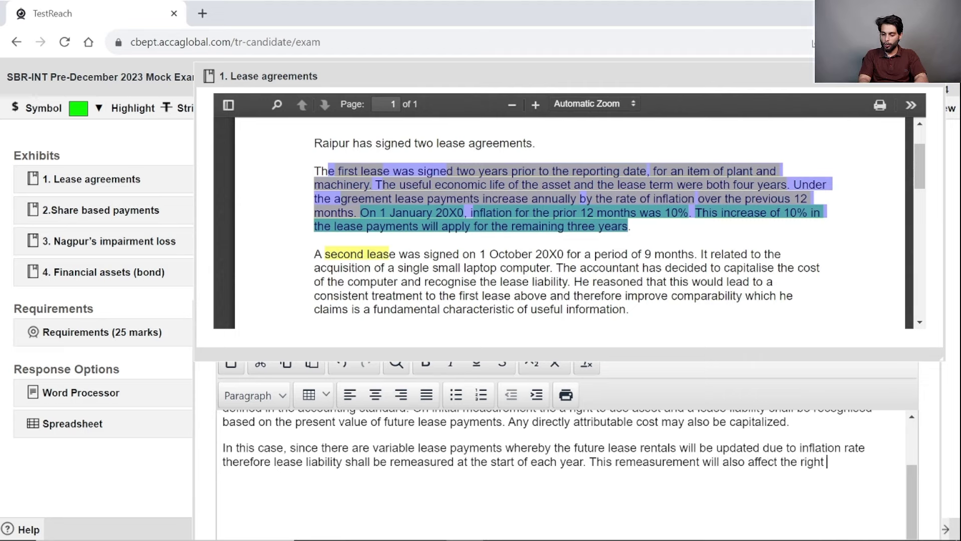
{"action": "type", "text": "to use asset as "}
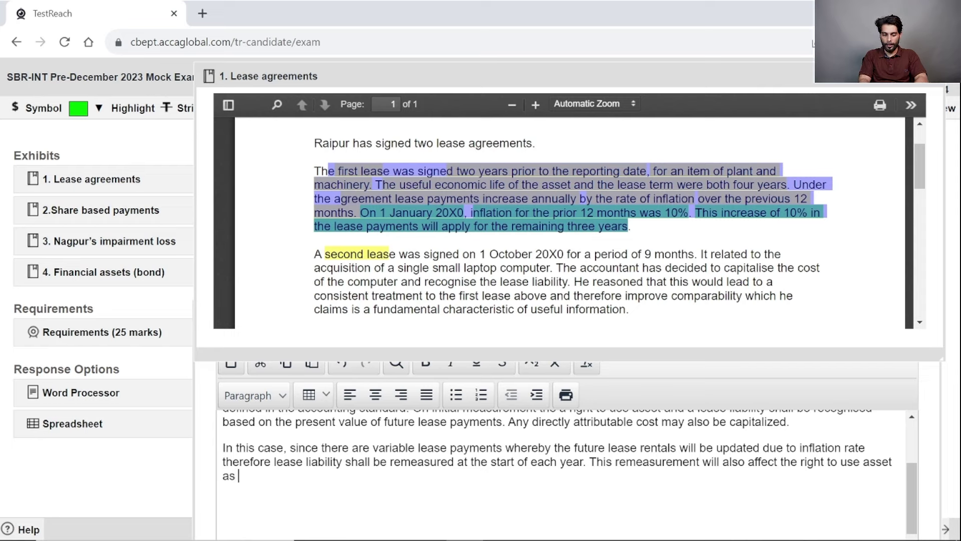
Finish the right to use asset sentence with "according IFRS 16, the remeasurement impact shall be capitalized."
{"action": "type", "text": "according IFR"}
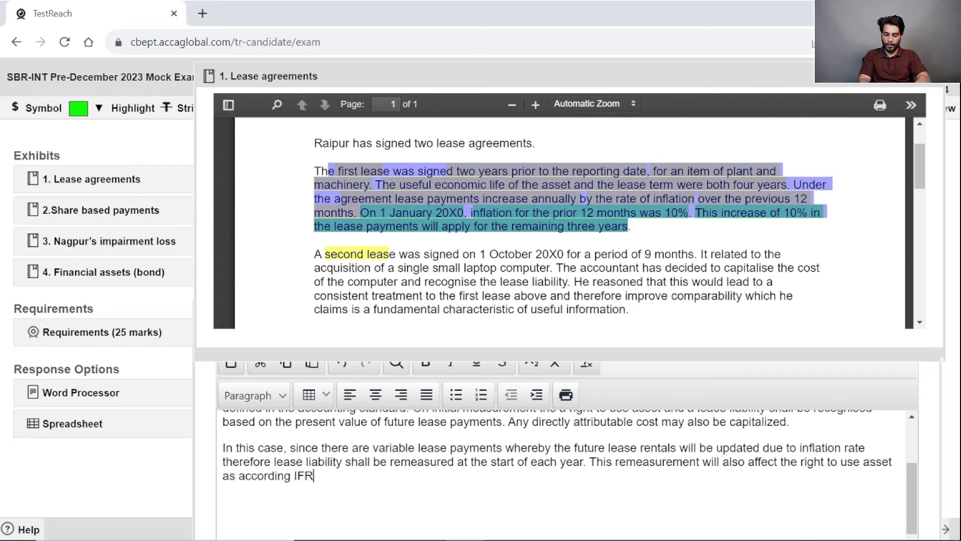
{"action": "type", "text": "S 16, the rem"}
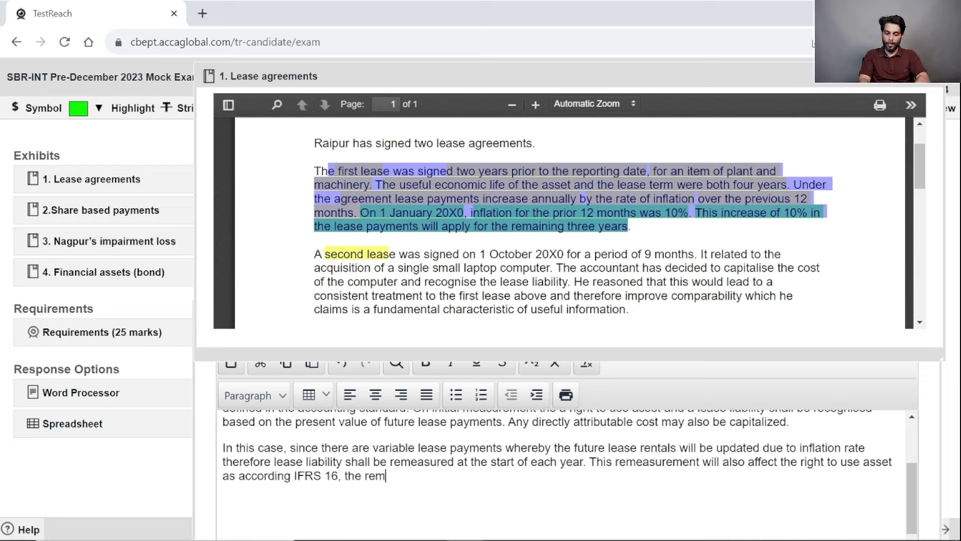
{"action": "type", "text": "esa"}
{"action": "key", "text": "BackSpace"}
{"action": "type", "text": "asu"}
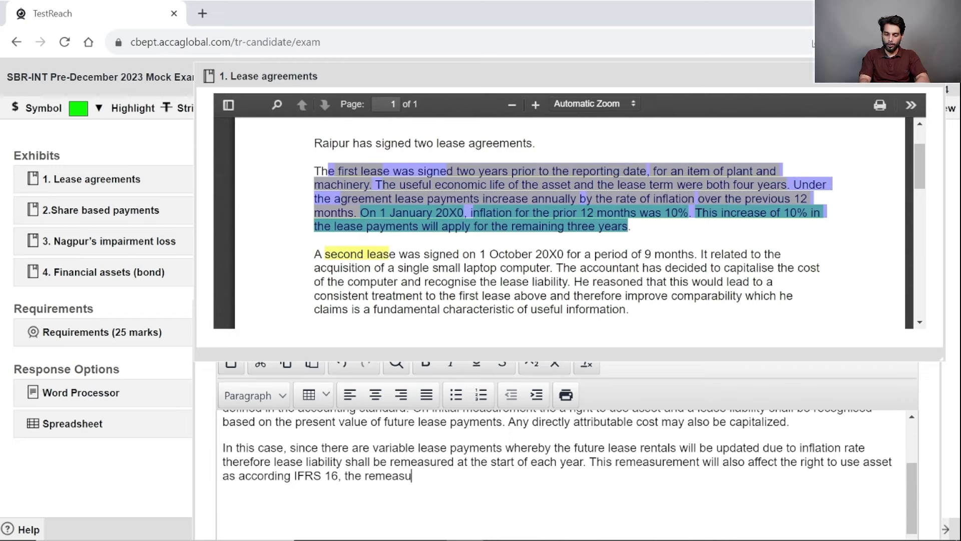
{"action": "type", "text": "rement impact sh"}
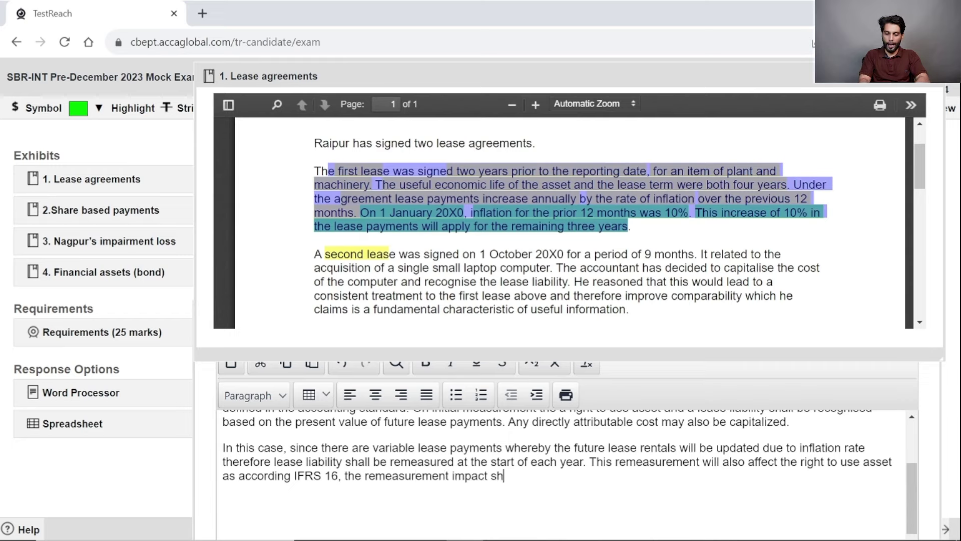
{"action": "type", "text": "all be capitali"}
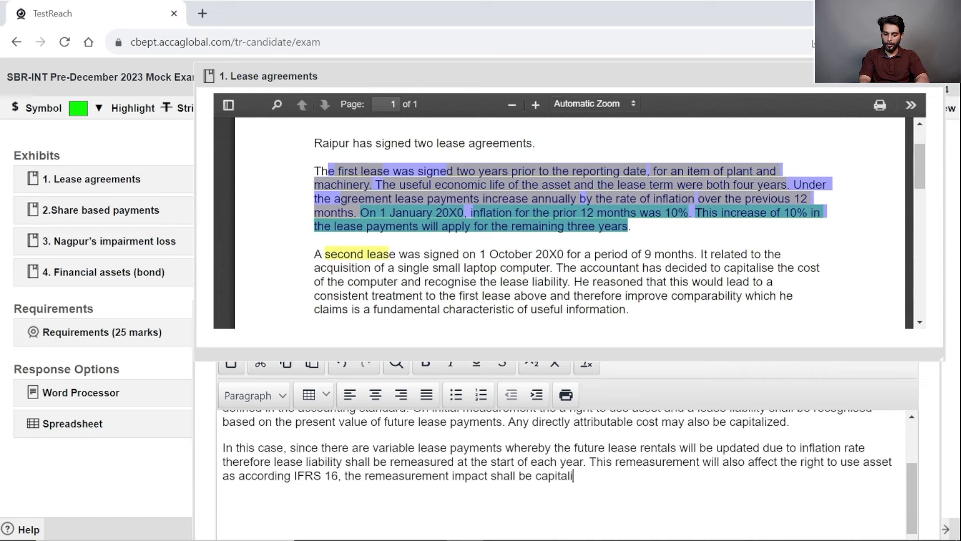
{"action": "type", "text": "zed. Hned"}
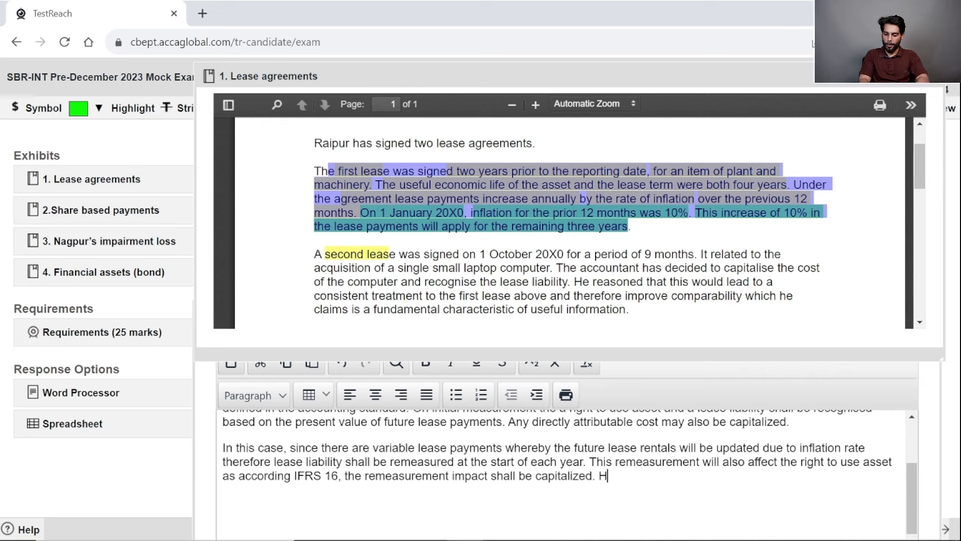
Begin a sentence after the capitalization statement with "Hence the finance cost an"
{"action": "key", "text": "BackSpace"}
{"action": "key", "text": "BackSpace"}
{"action": "key", "text": "BackSpace"}
{"action": "type", "text": "ence the finance"}
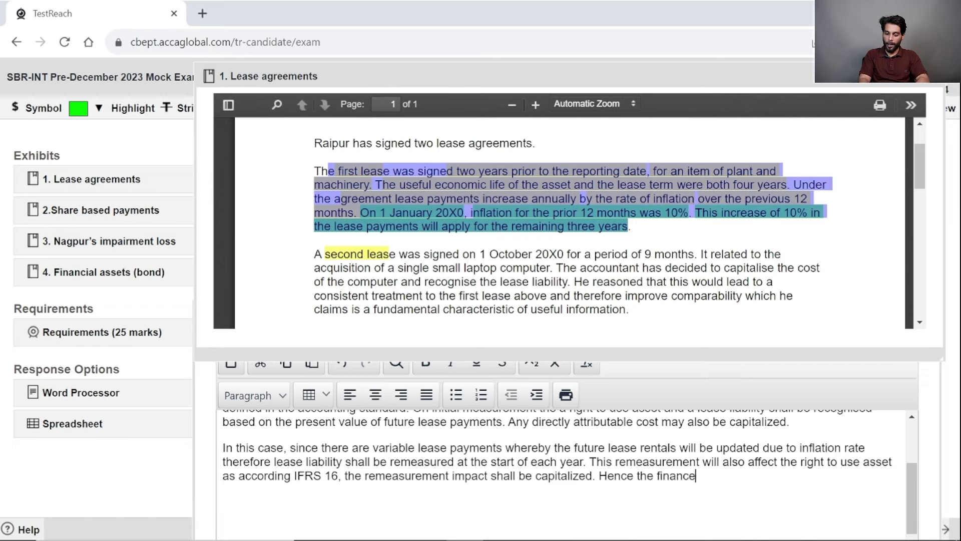
{"action": "type", "text": " cost an"}
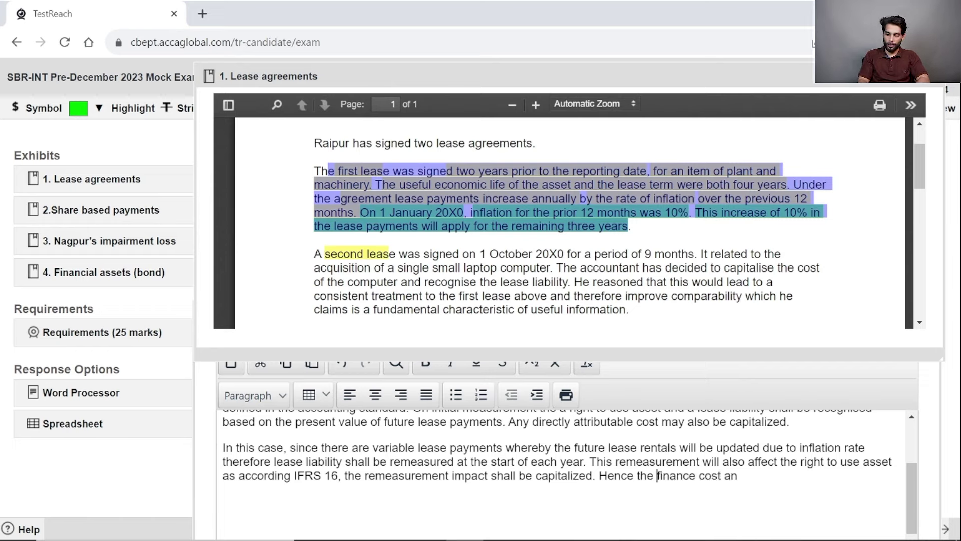
Move the "Hence the finance cost" sentence into its own paragraph and add a comma after "Hence"
{"action": "key", "text": "Return"}
{"action": "key", "text": "Left"}
{"action": "key", "text": "Left"}
{"action": "key", "text": "Left"}
{"action": "key", "text": "Left"}
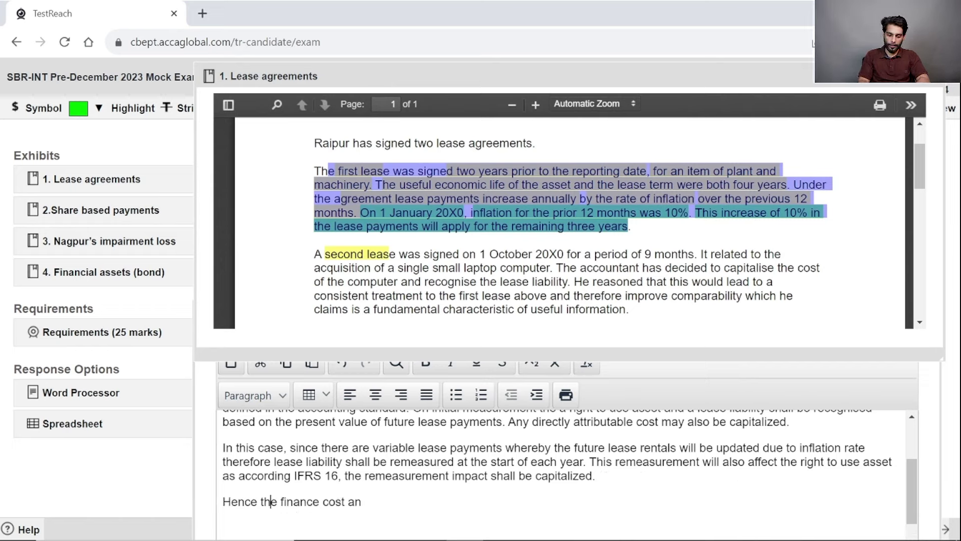
{"action": "type", "text": ","}
{"action": "key", "text": "ctrl+Right"}
{"action": "key", "text": "ctrl+Right"}
{"action": "key", "text": "ctrl+Right"}
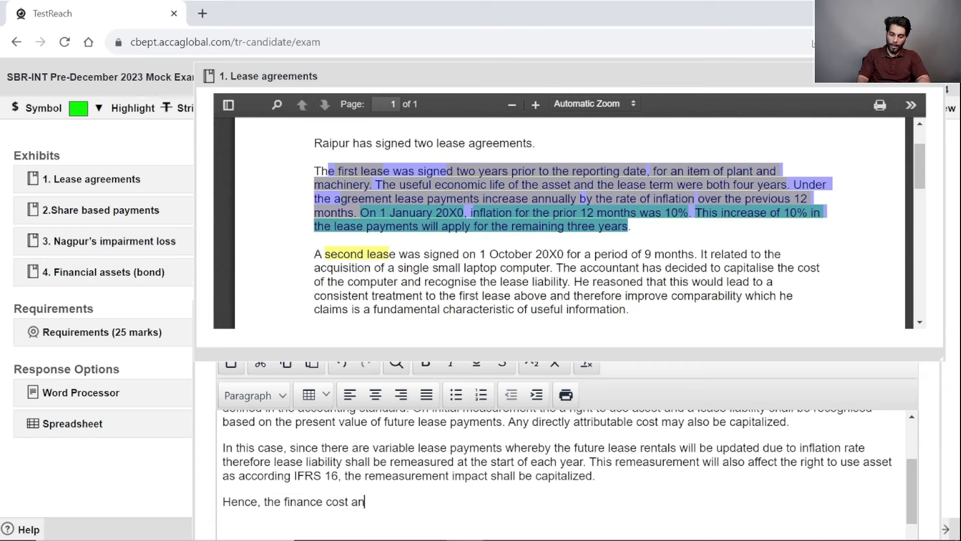
Continue the sentence after "finance cost" so it reads "and depreciation charge for the second year wil", correcting the misspelled "second"
{"action": "type", "text": "d depreciati"}
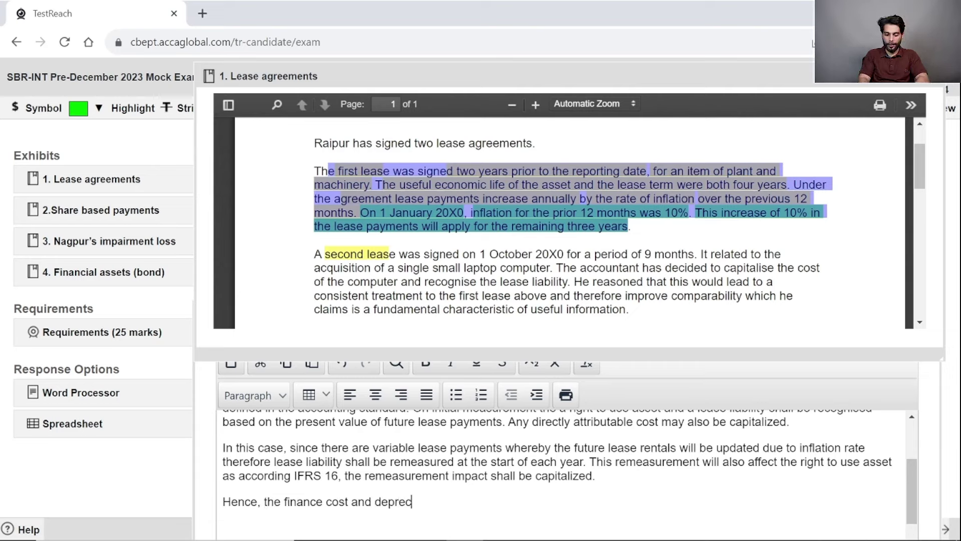
{"action": "type", "text": "on chargee"}
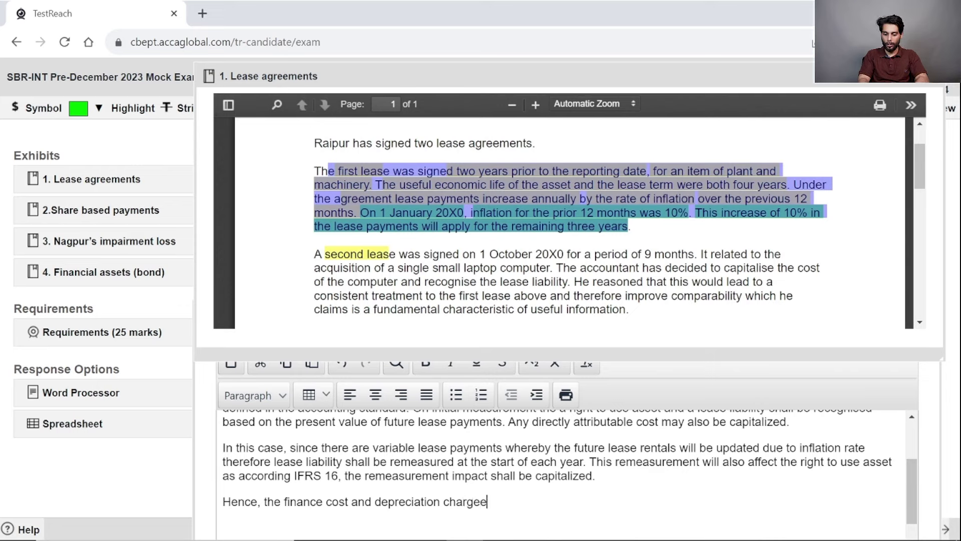
{"action": "key", "text": "BackSpace"}
{"action": "type", "text": "for the "}
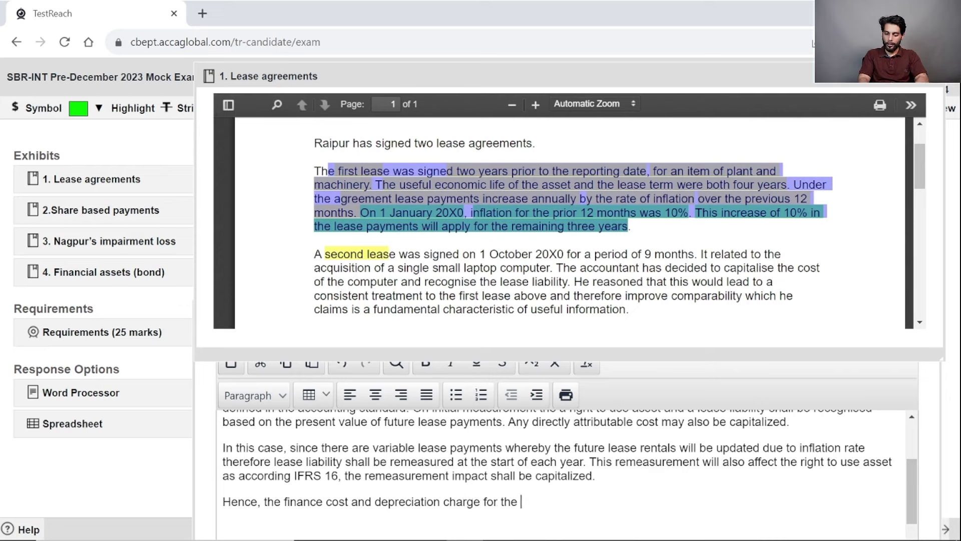
{"action": "type", "text": "second"}
{"action": "key", "text": "BackSpace"}
{"action": "key", "text": "BackSpace"}
{"action": "type", "text": "nd"}
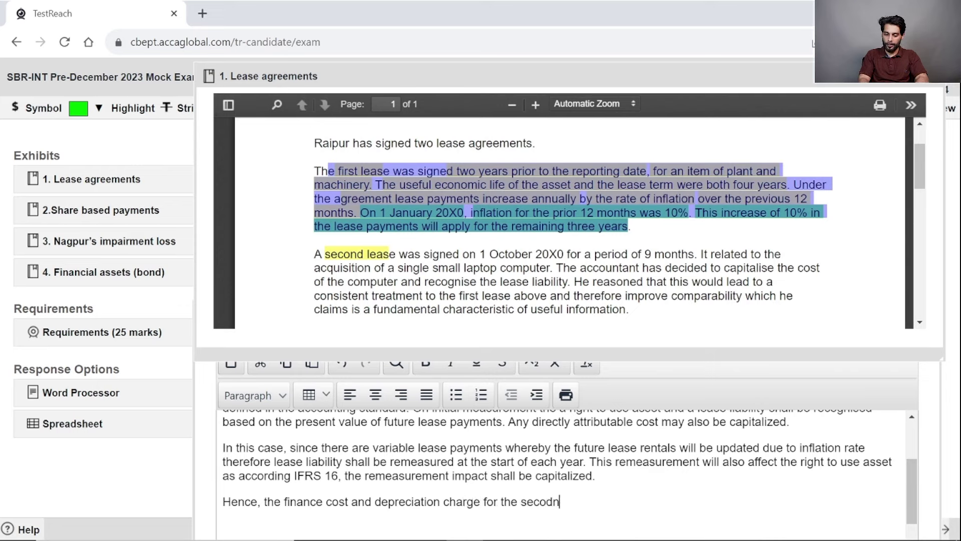
{"action": "key", "text": "BackSpace"}
{"action": "key", "text": "BackSpace"}
{"action": "type", "text": "nd year wil"}
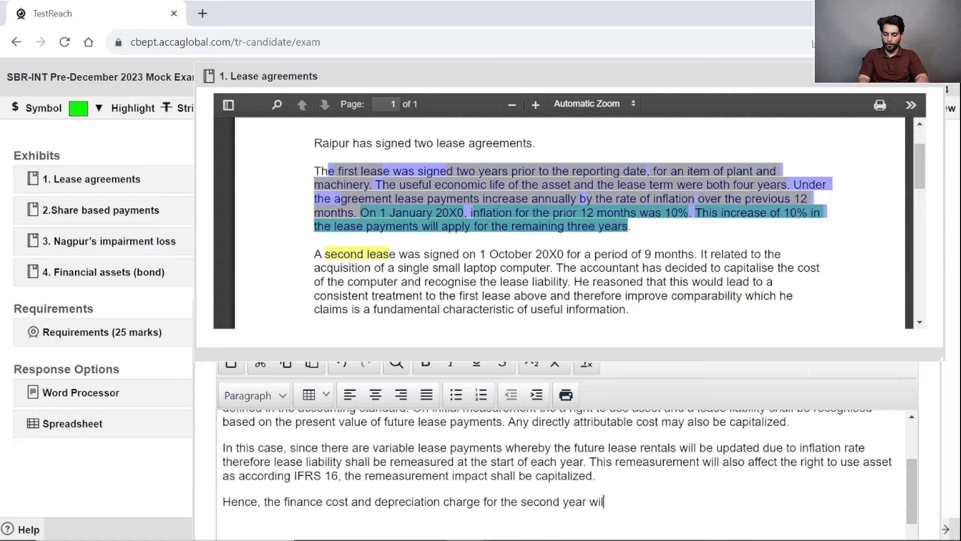
Finish the sentence with "will be affected due to 10% increase in future lease payments." and switch to the full-screen view
{"action": "type", "text": "l be affected"}
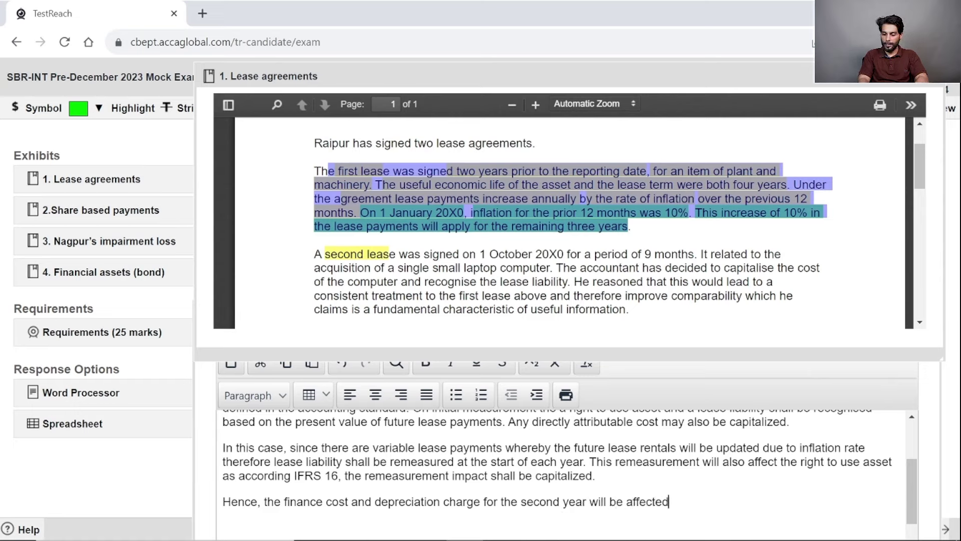
{"action": "type", "text": " due to "}
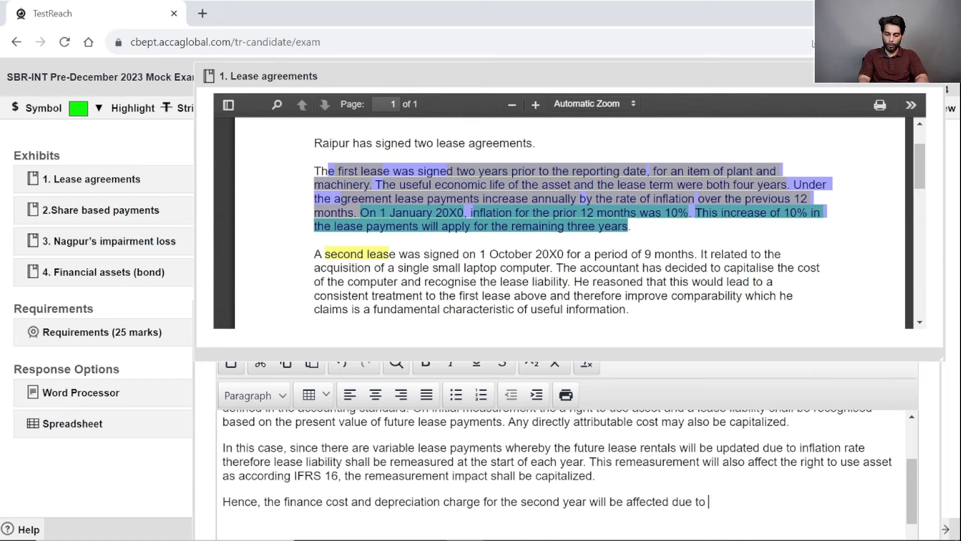
{"action": "type", "text": "10% "}
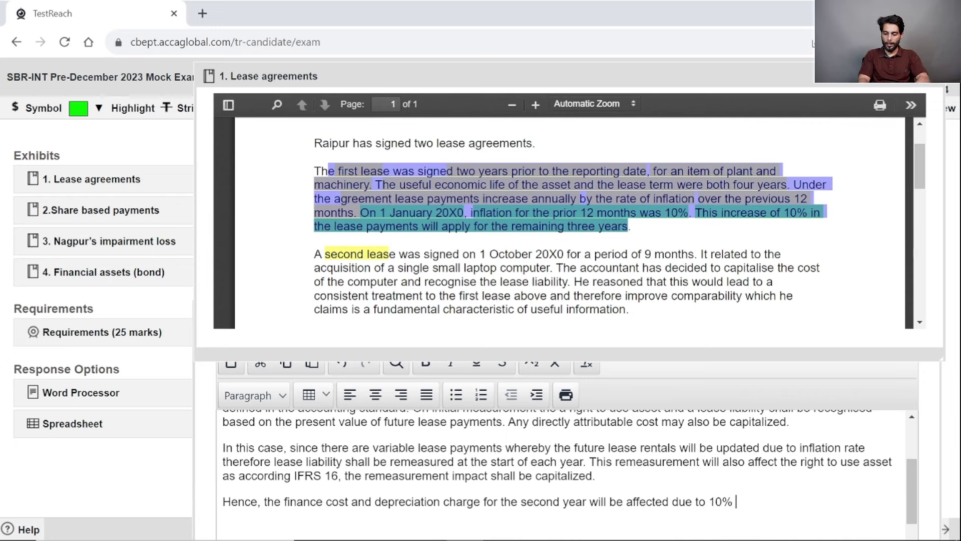
{"action": "type", "text": "increase in "}
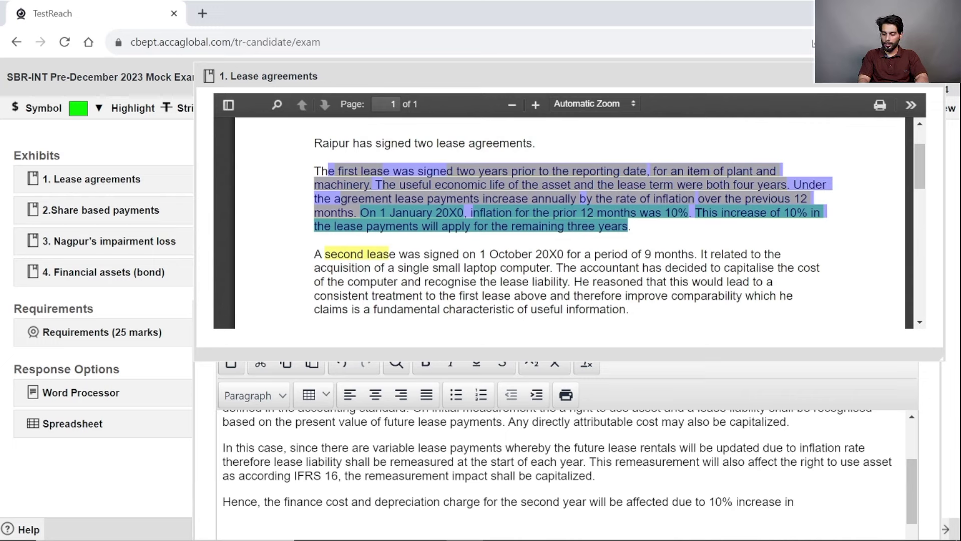
{"action": "type", "text": "futur"}
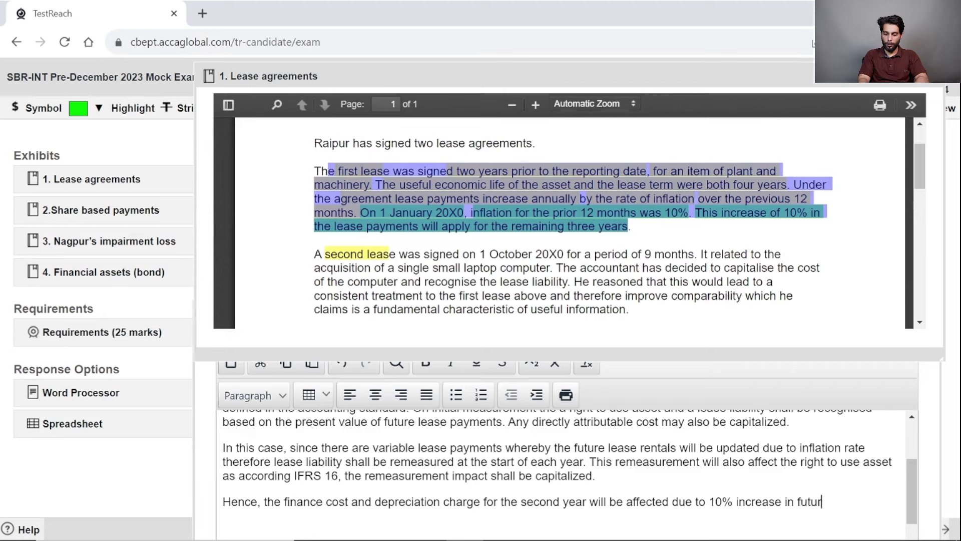
{"action": "type", "text": "e lease payment"}
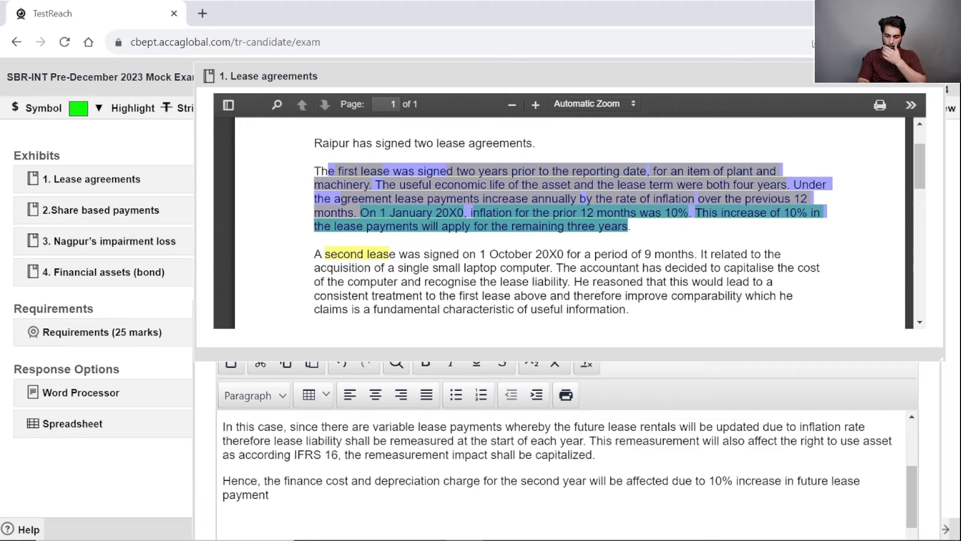
{"action": "scroll", "coordinate": [566, 471], "scroll_direction": "down", "scroll_amount": 1}
{"action": "type", "text": "s."}
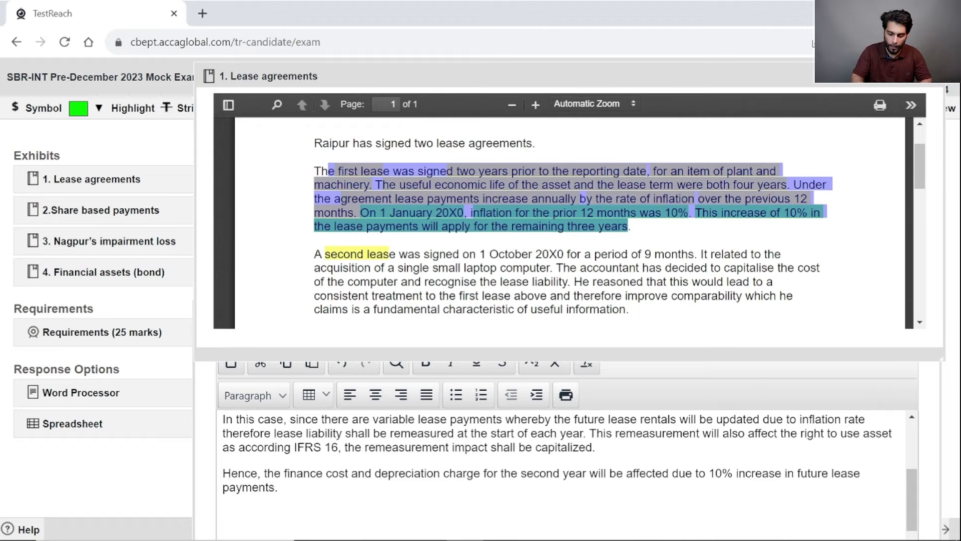
{"action": "key", "text": "F11"}
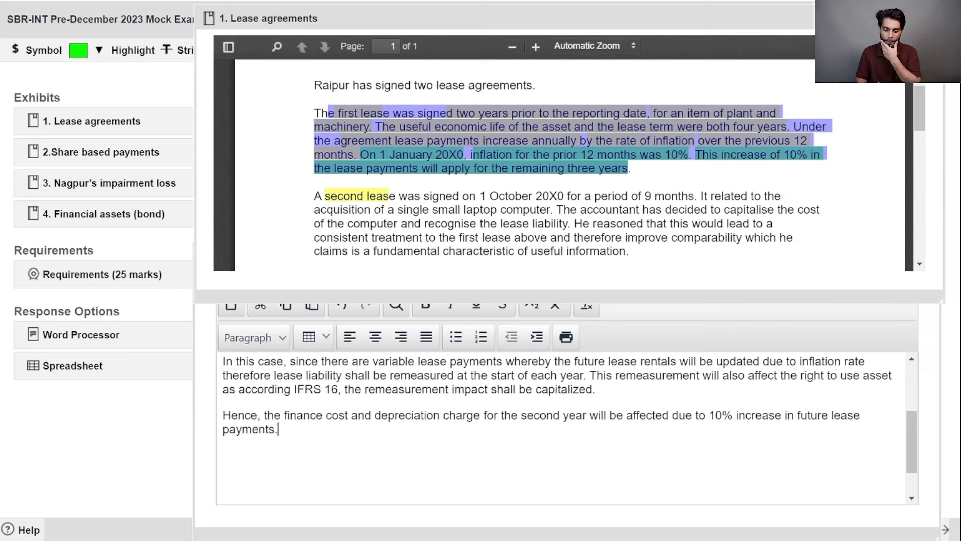
{"action": "scroll", "coordinate": [566, 426], "scroll_direction": "up", "scroll_amount": 3}
{"action": "scroll", "coordinate": [566, 426], "scroll_direction": "down", "scroll_amount": 3}
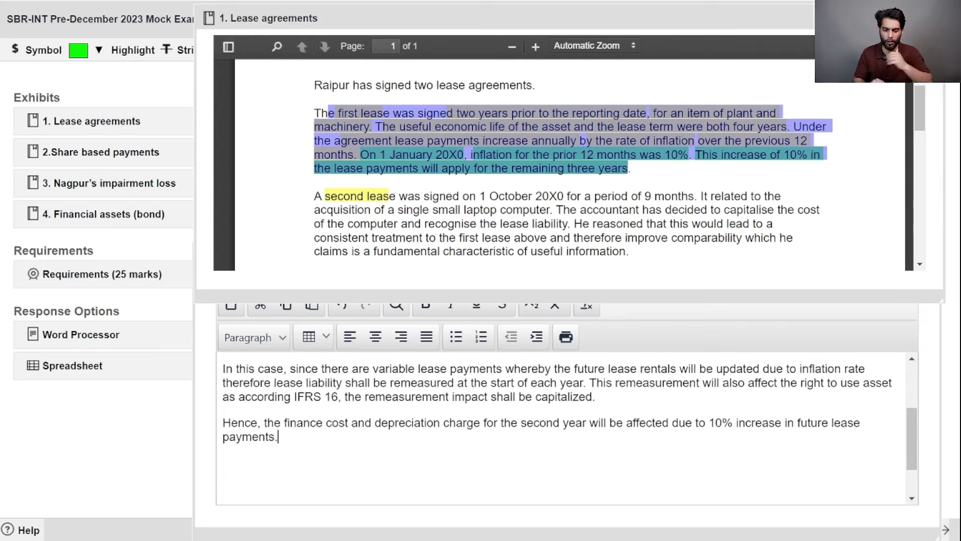